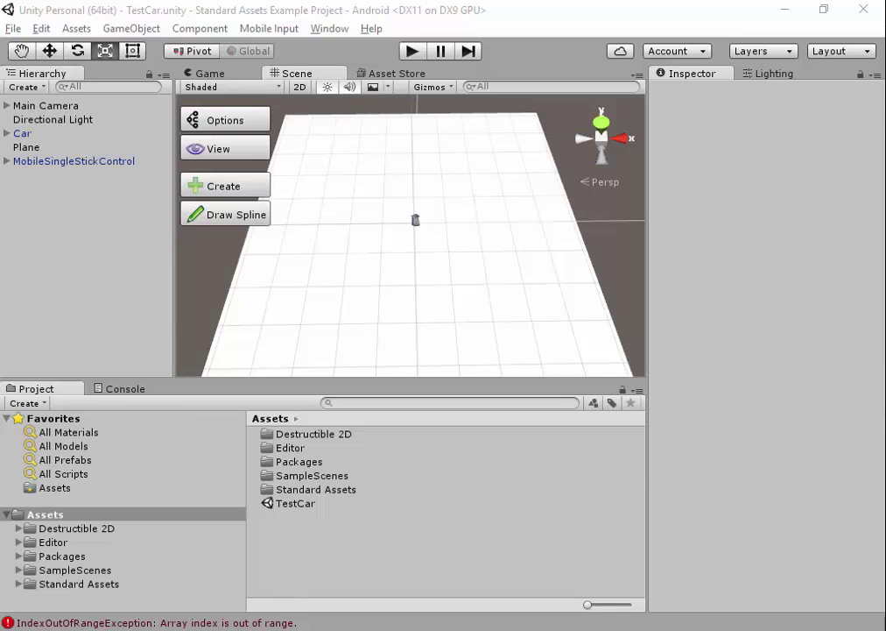
Step: Switch to the File Explorer window on the Programs folder, in front of the TestCar scene
key(alt+Tab)
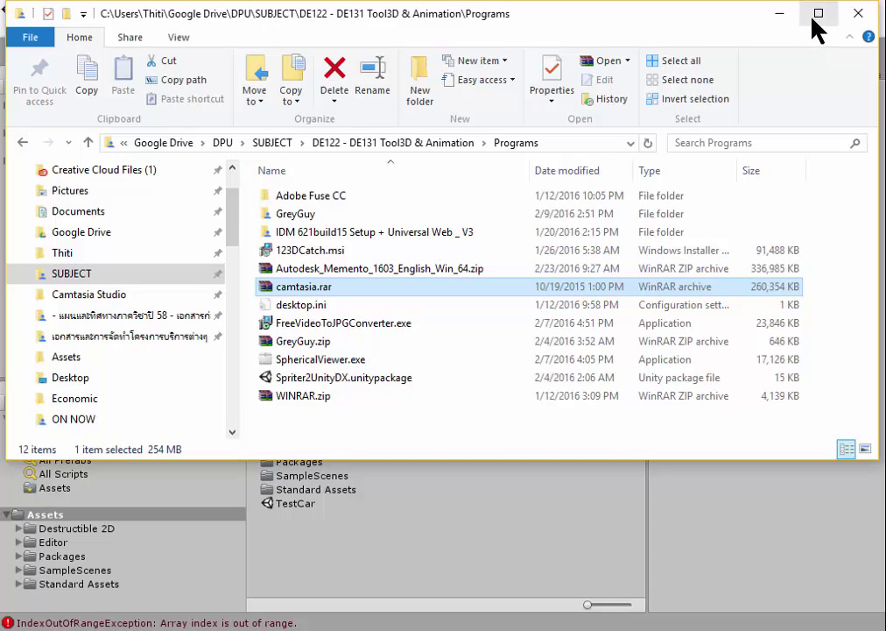
Step: Maximize the Programs folder window and scroll down its navigation pane
click(817, 14)
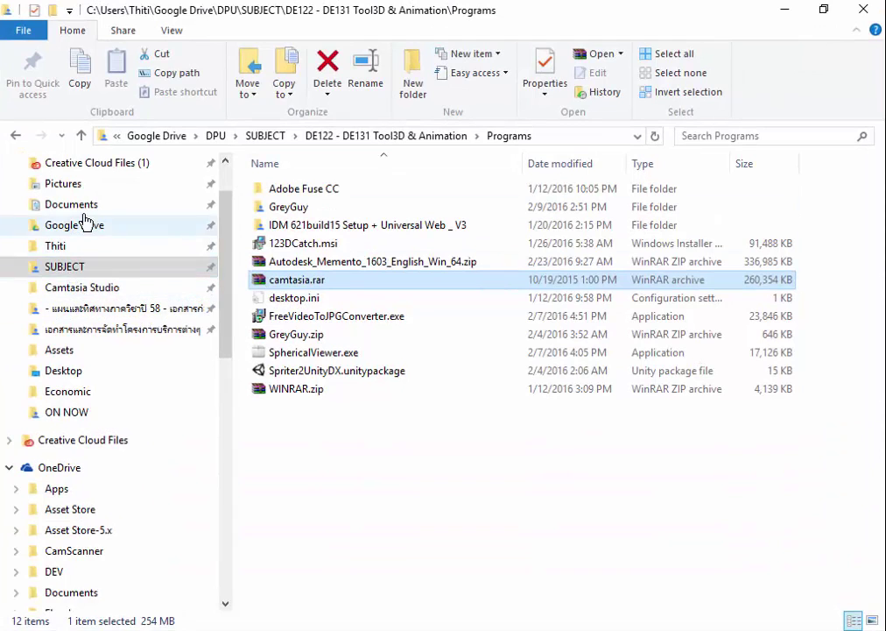
scroll(79, 193, down, 1)
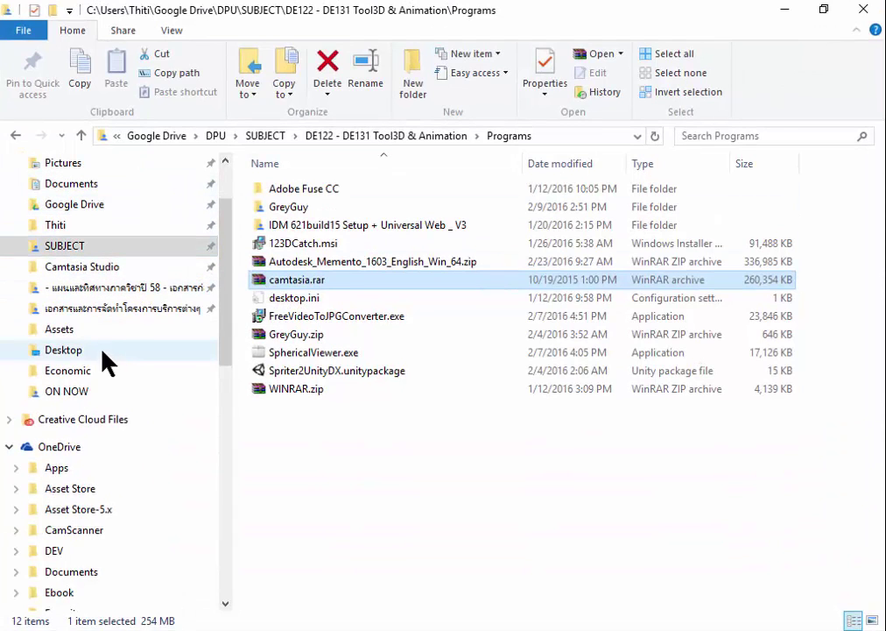
scroll(103, 491, down, 1)
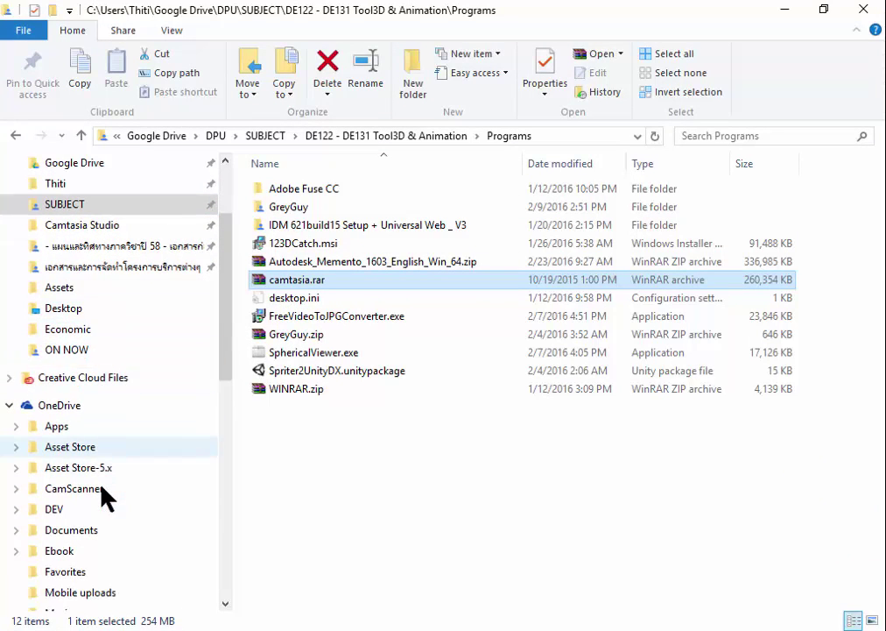
scroll(102, 495, down, 1)
scroll(111, 459, down, 3)
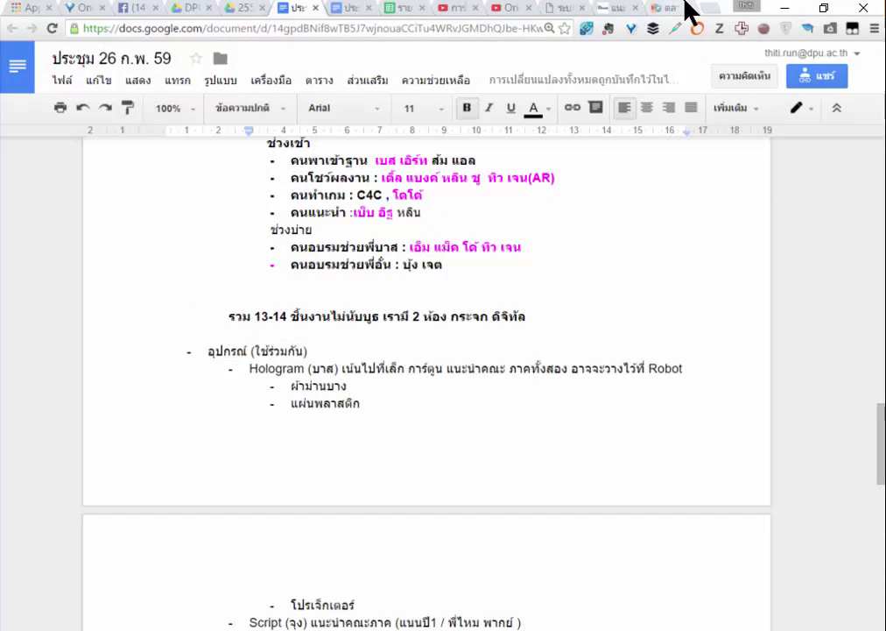
Step: Switch to Chrome and search the web for 'unity download'
click(674, 8)
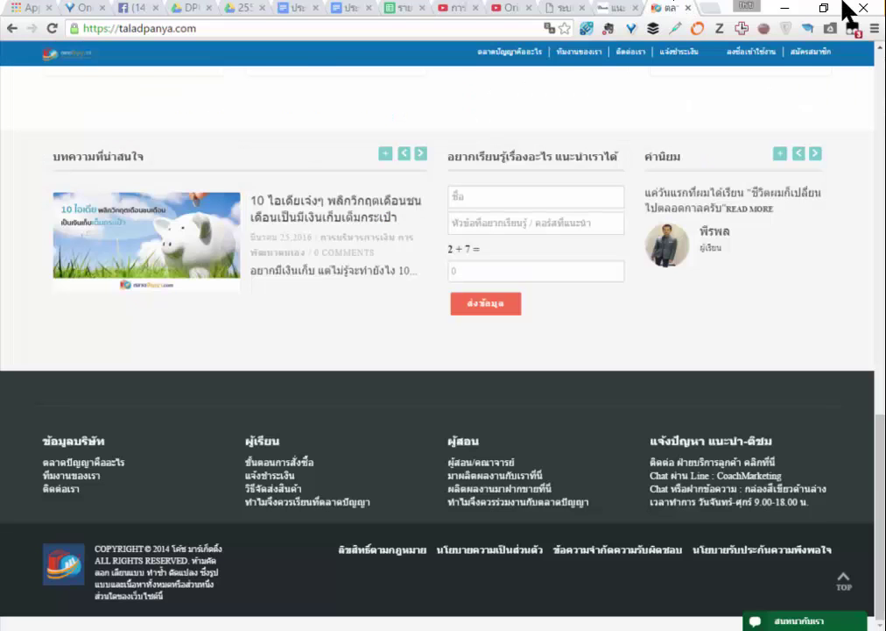
click(322, 35)
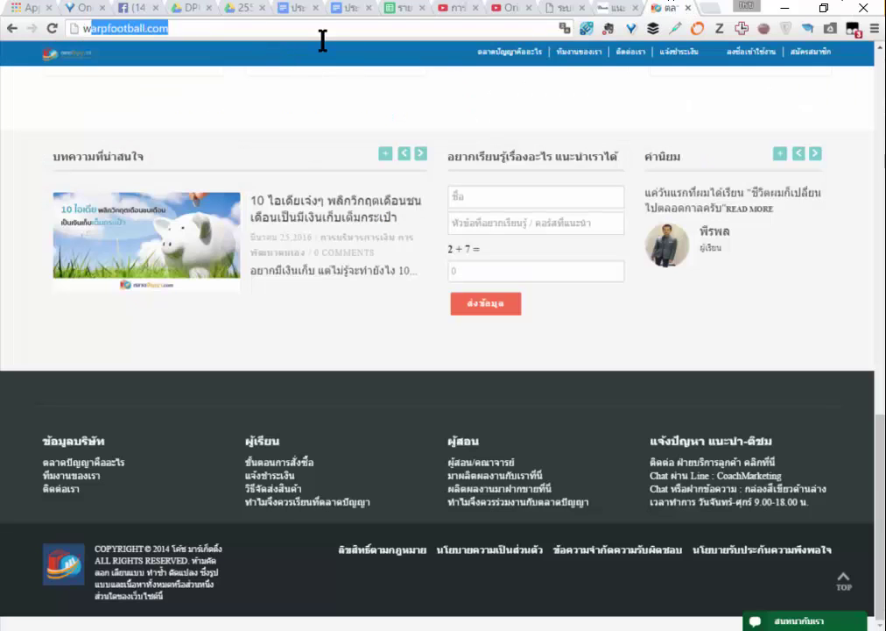
text(www.)
key(BackSpace)
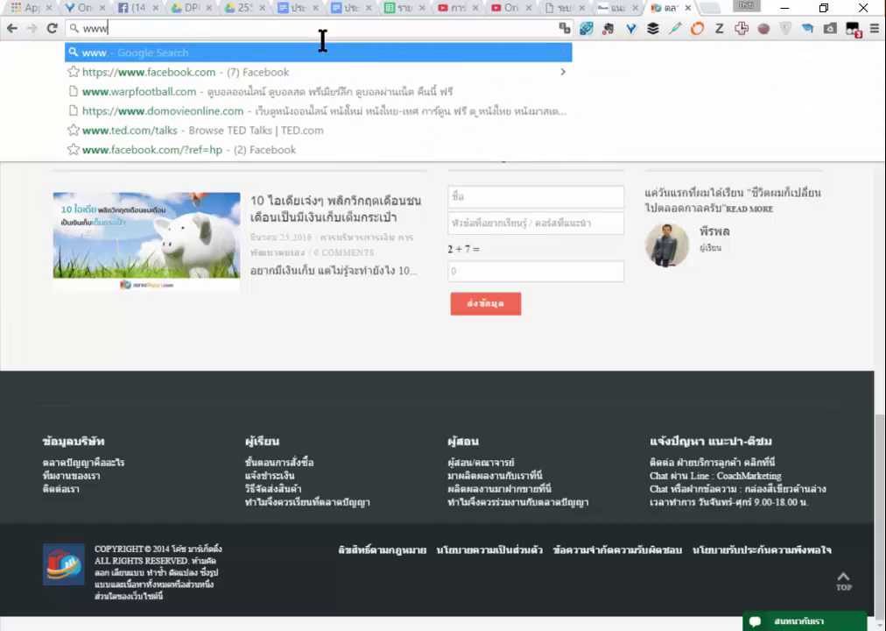
key(BackSpace)
key(BackSpace)
key(BackSpace)
text(unity )
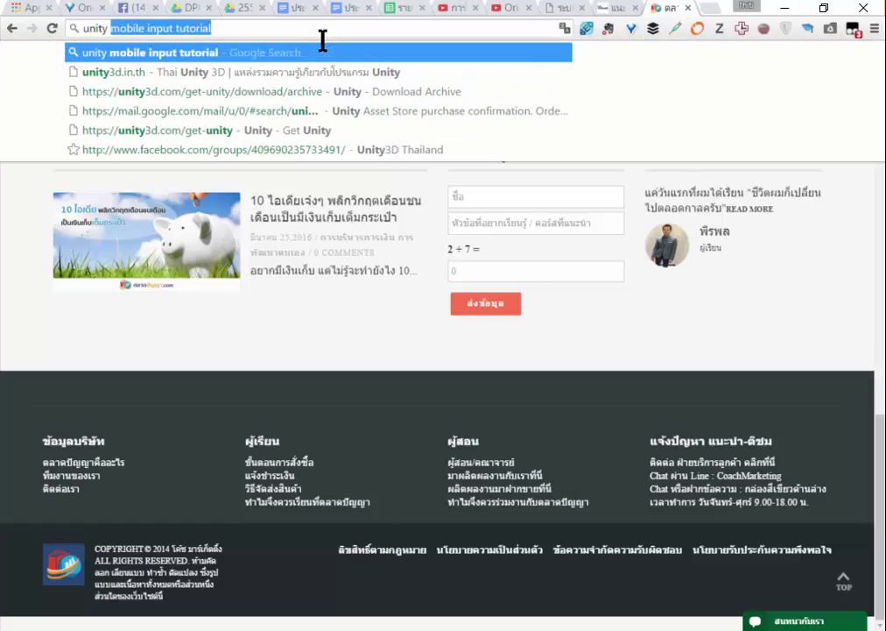
text(download)
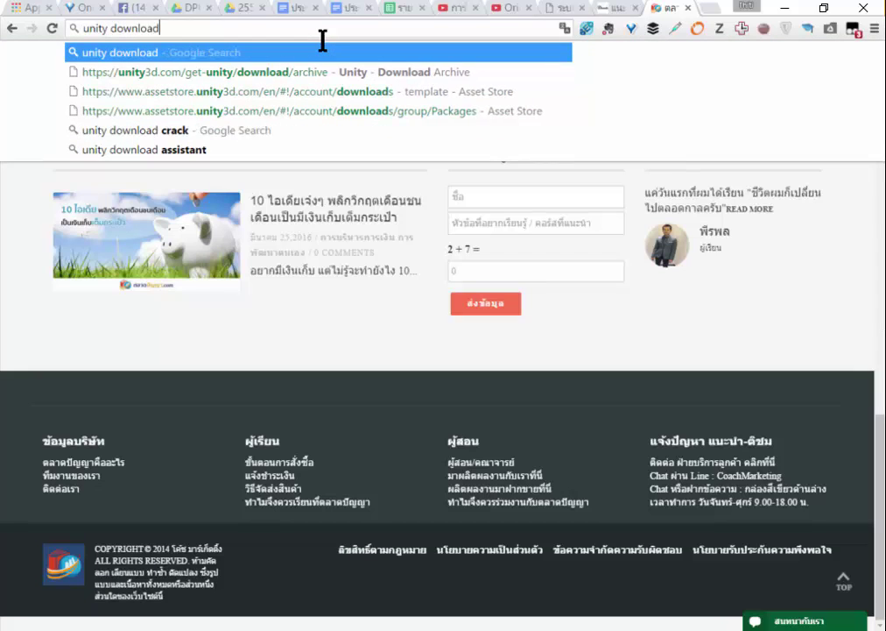
key(Return)
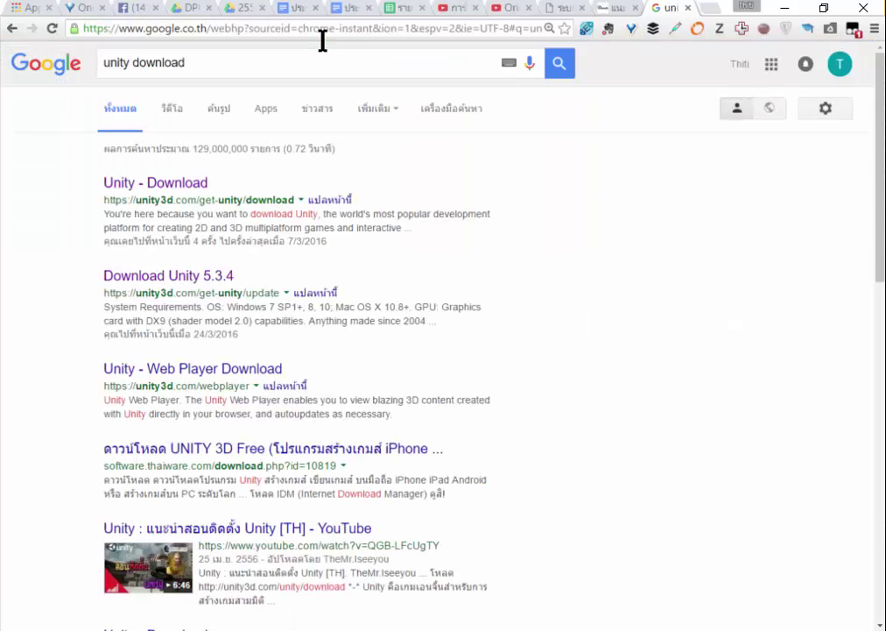
Step: Open the 'Unity - Download' result, then the 'Choose your Unity + Download' page
click(211, 233)
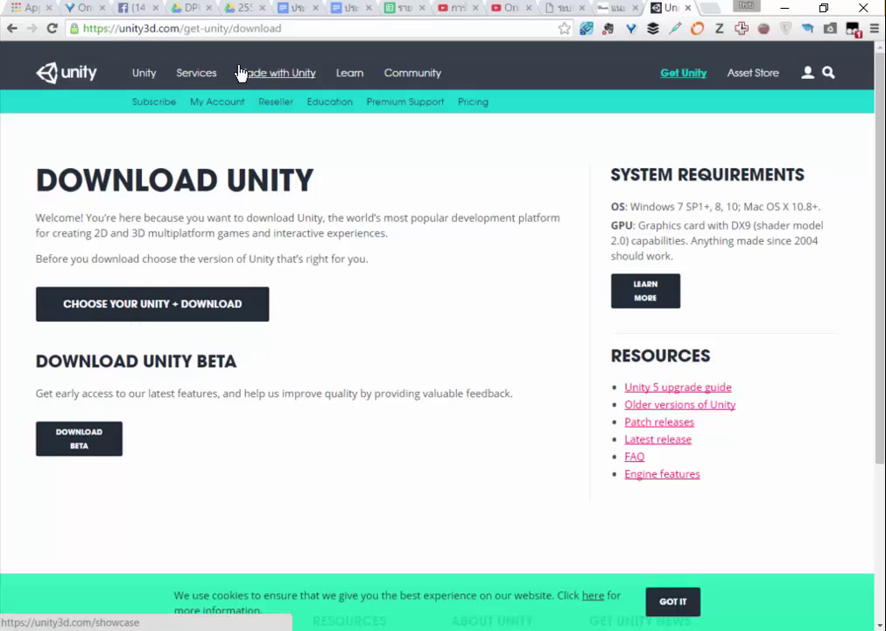
click(144, 310)
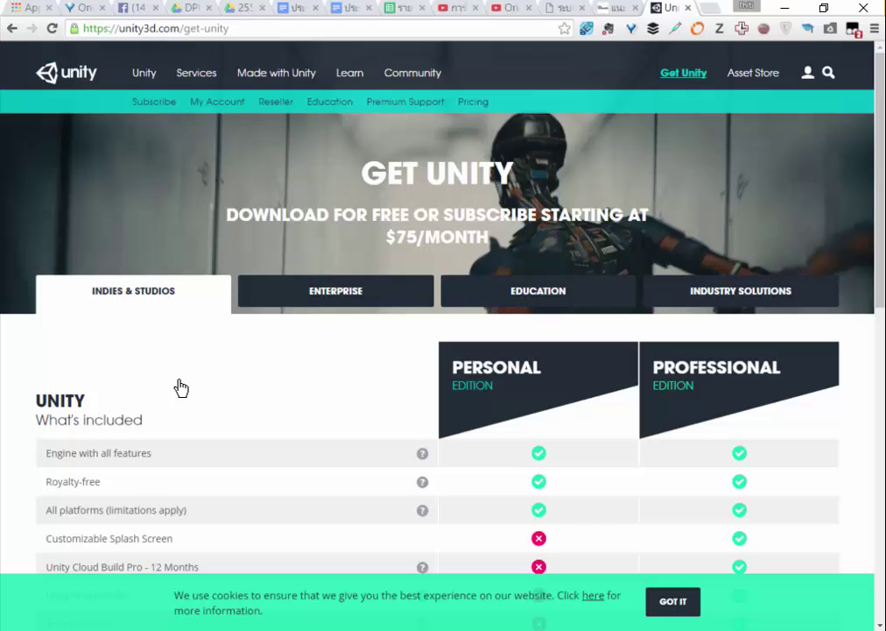
scroll(255, 371, down, 2)
scroll(256, 369, down, 3)
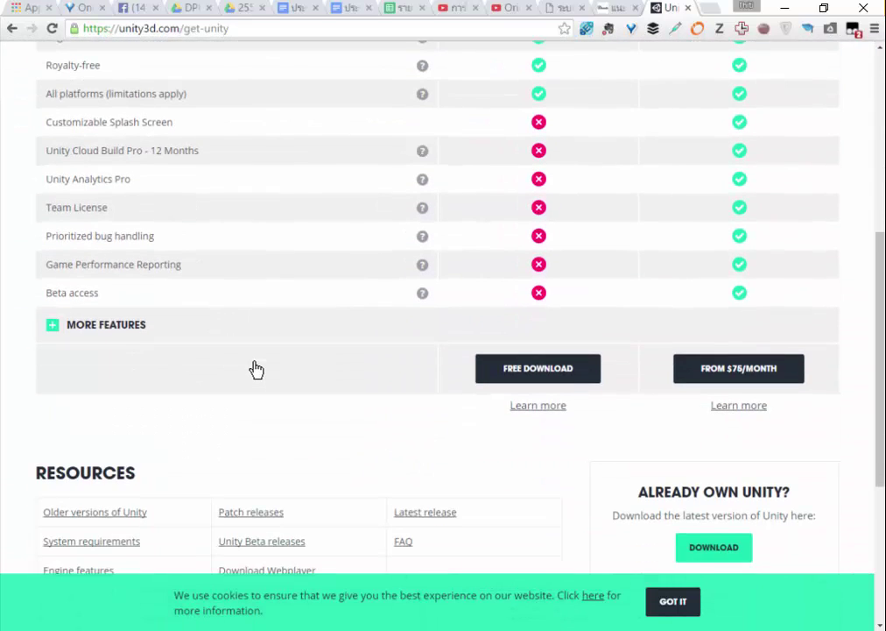
scroll(255, 369, down, 1)
scroll(257, 371, down, 1)
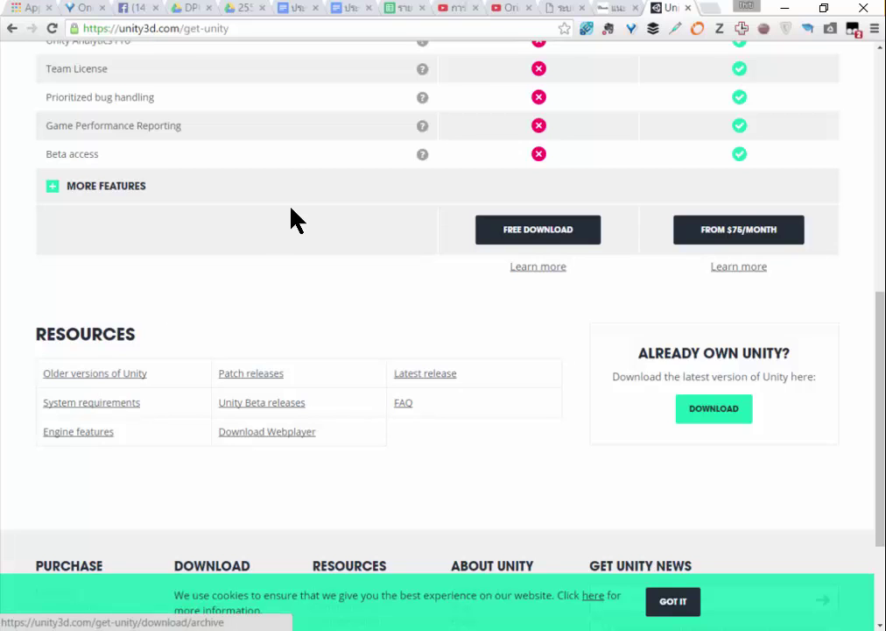
scroll(194, 57, up, 3)
scroll(424, 196, down, 4)
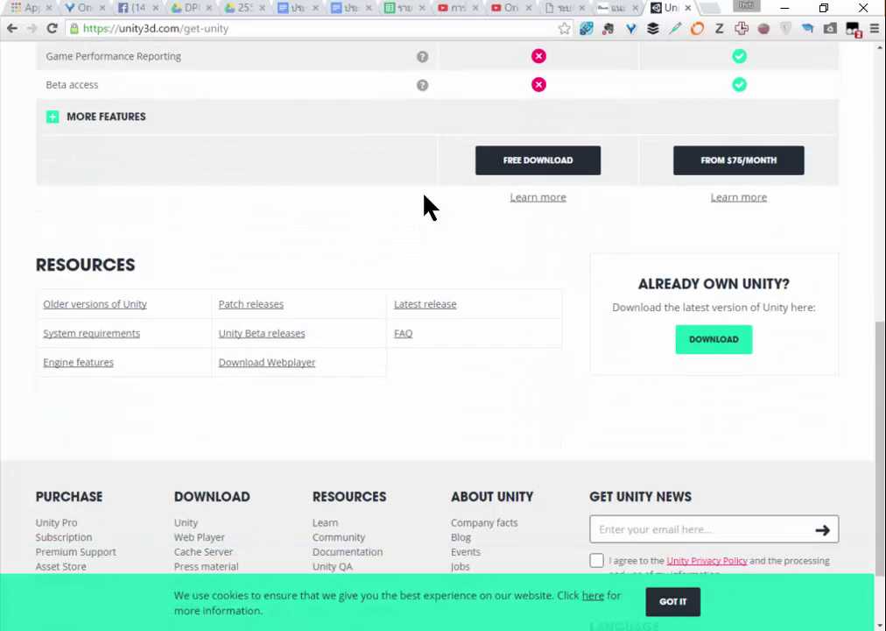
Step: Open 'Older versions of Unity' and expand Unity 5.3.4's Downloads (Win) list
click(96, 310)
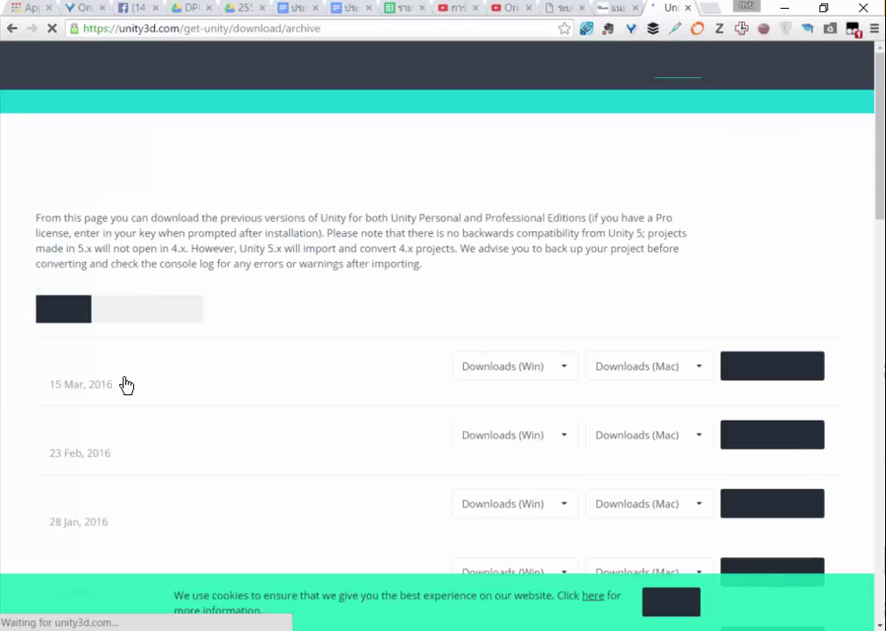
scroll(416, 320, down, 2)
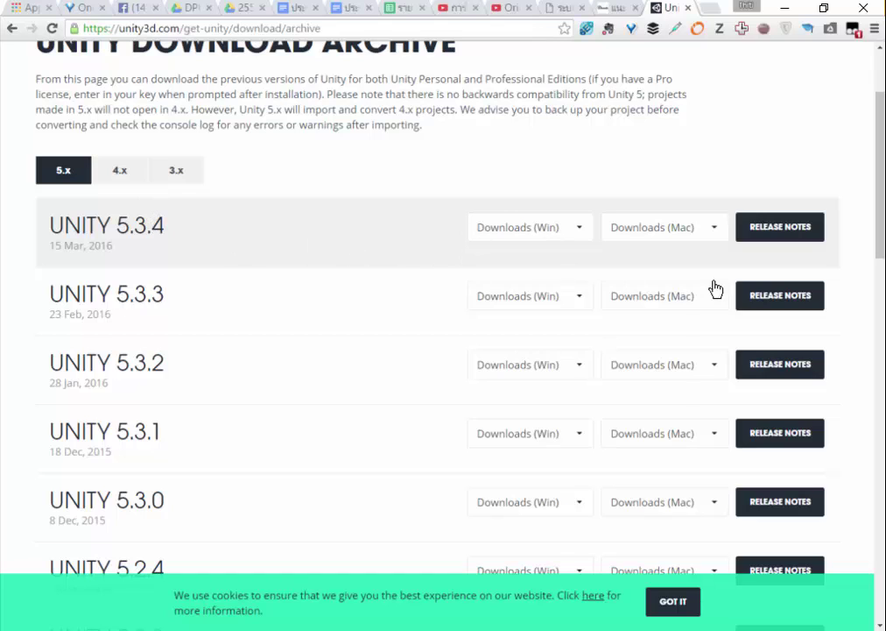
click(571, 228)
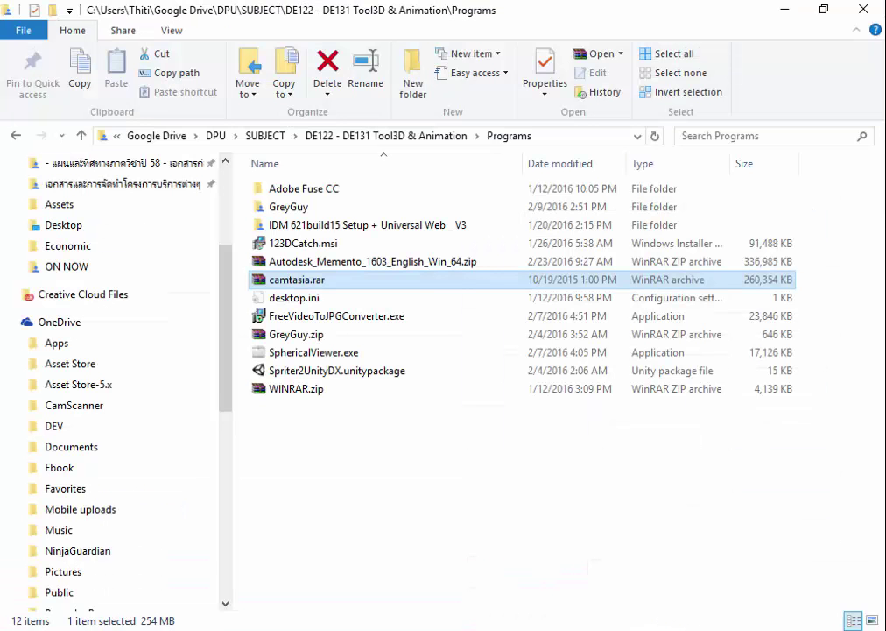
Step: Open the Downloads folder from Quick access in File Explorer
scroll(99, 386, up, 2)
scroll(124, 369, up, 1)
scroll(122, 354, up, 1)
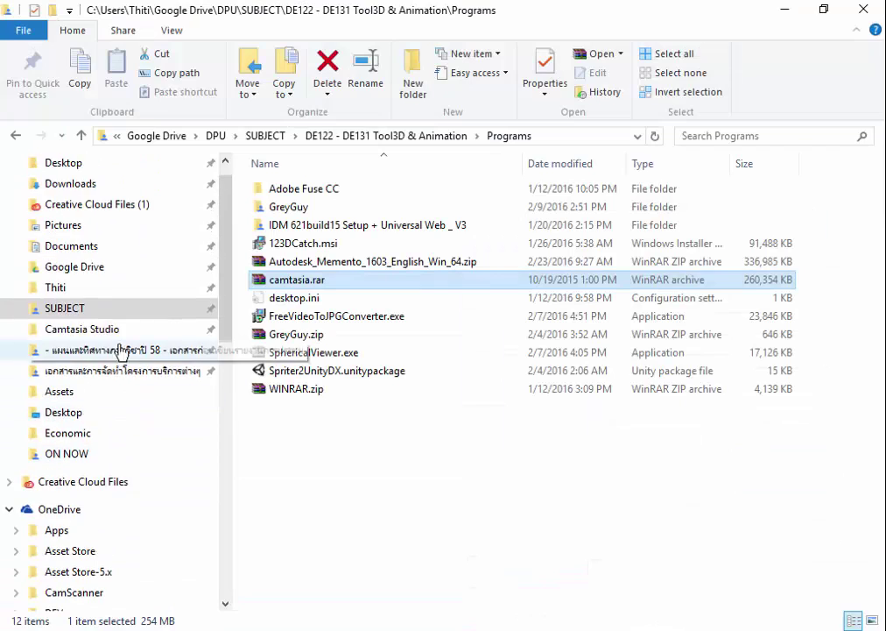
scroll(112, 315, up, 1)
click(75, 212)
Step: Scroll down the Downloads list and select UnityDownloadAssistant-5.3.2f1.exe
scroll(478, 454, down, 1)
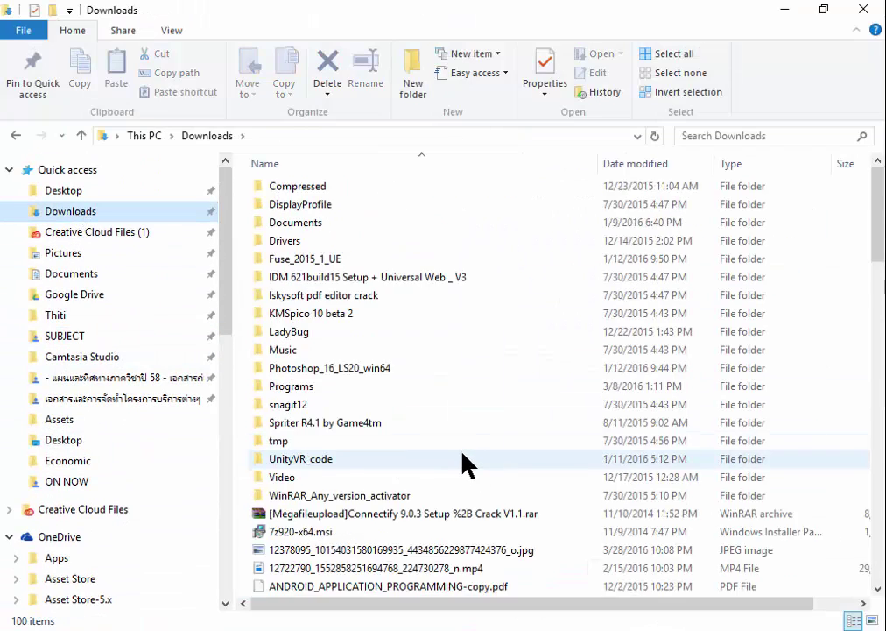
scroll(462, 457, down, 6)
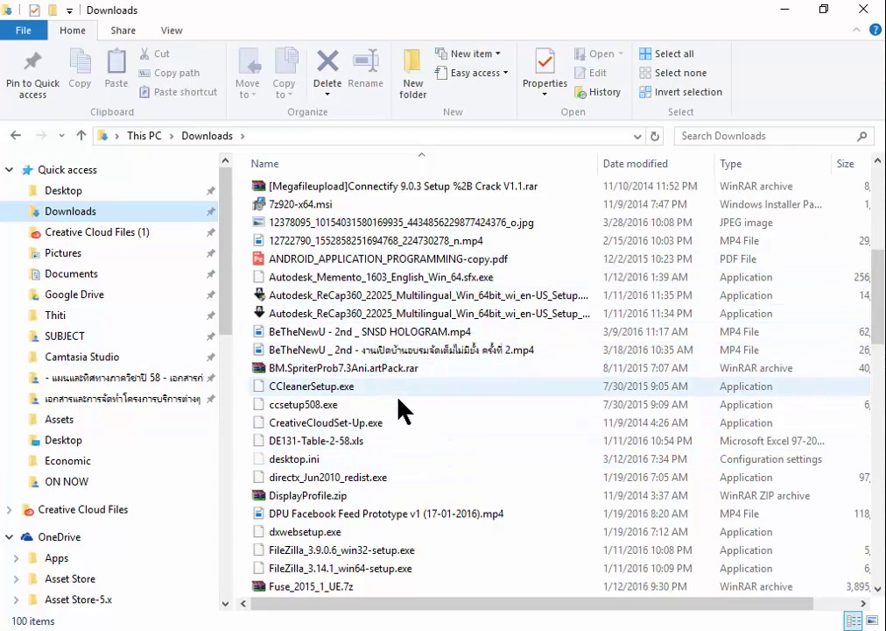
scroll(424, 473, down, 2)
scroll(424, 483, down, 3)
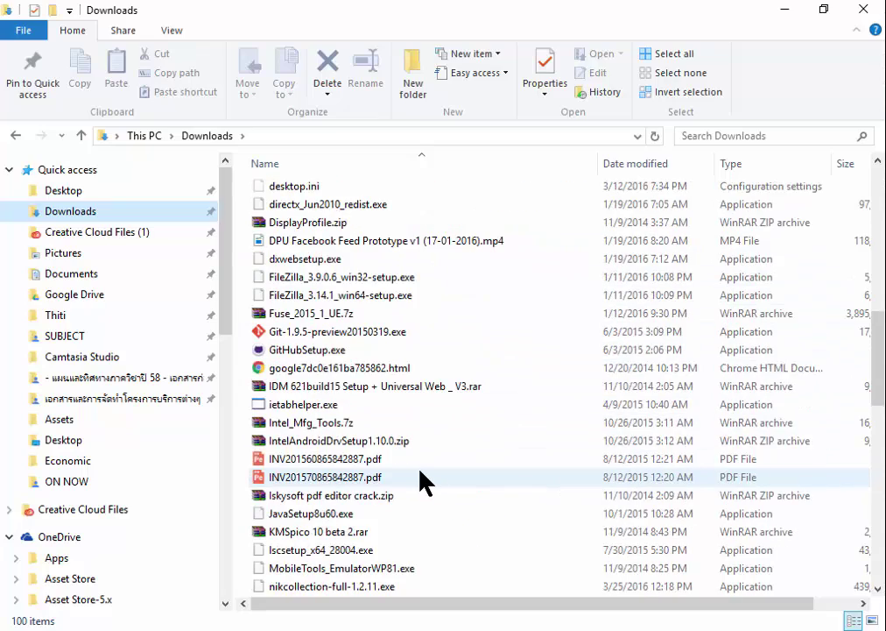
scroll(421, 481, down, 2)
scroll(420, 481, down, 3)
scroll(421, 481, down, 3)
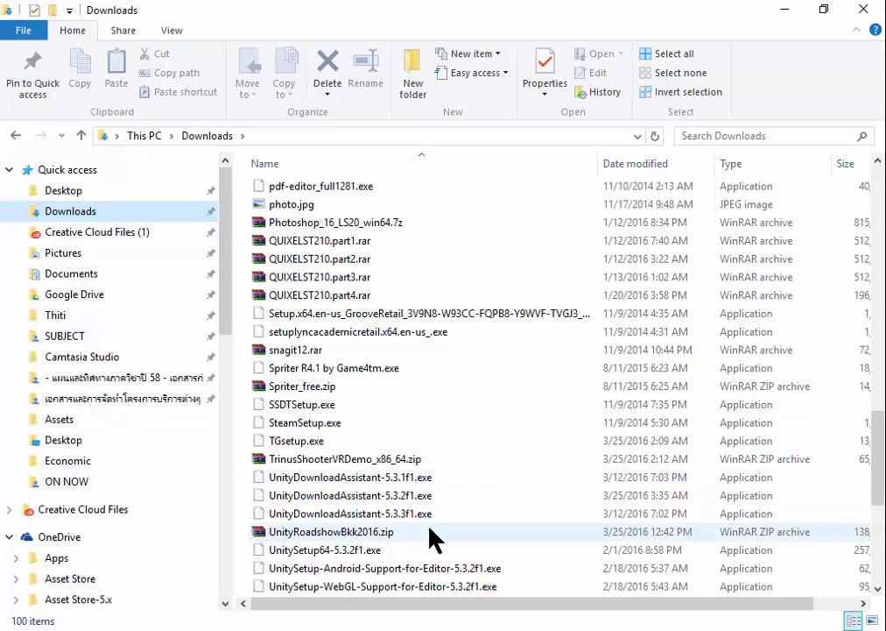
click(337, 501)
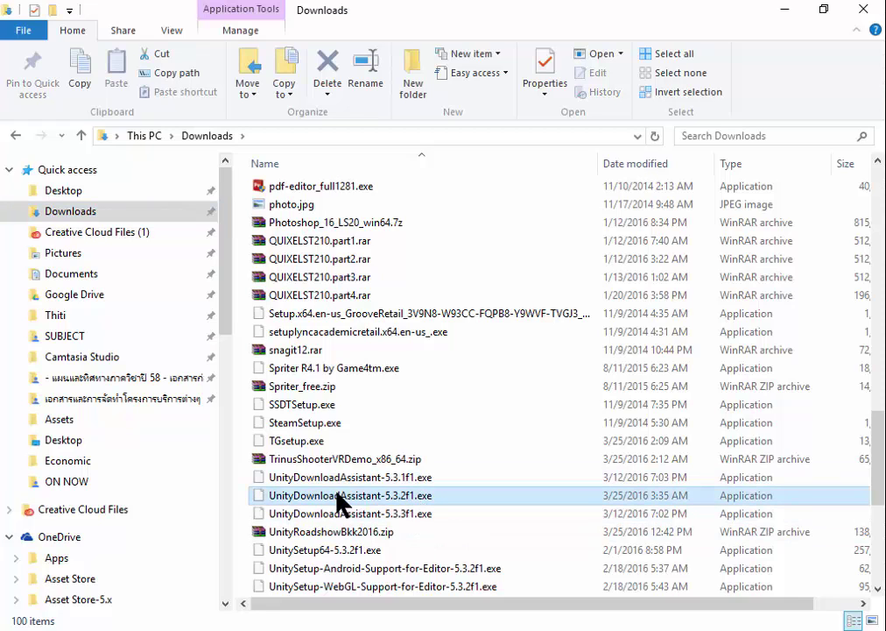
Step: Launch UnityDownloadAssistant-5.3.2f1.exe and accept the License Agreement terms
double_click(338, 496)
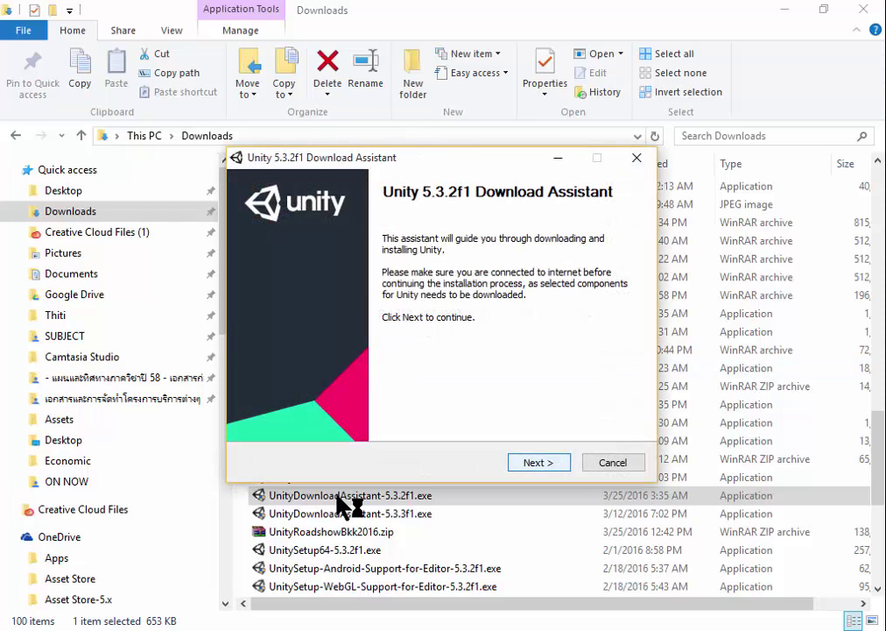
click(534, 464)
click(252, 410)
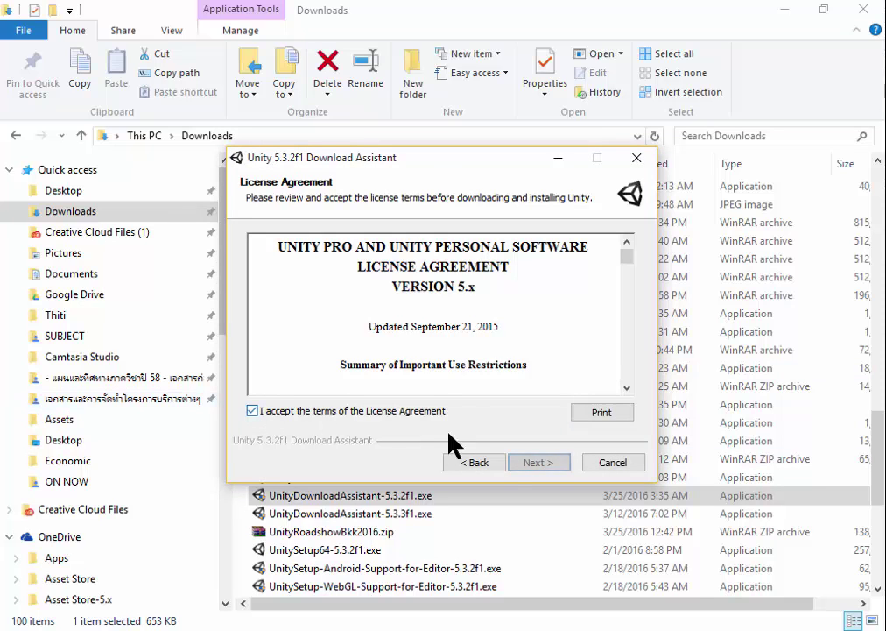
Step: Select Example Project and Android Build Support; uncheck Unity, Documentation, Web Player, Visual Studio, Windows Build Support
click(527, 461)
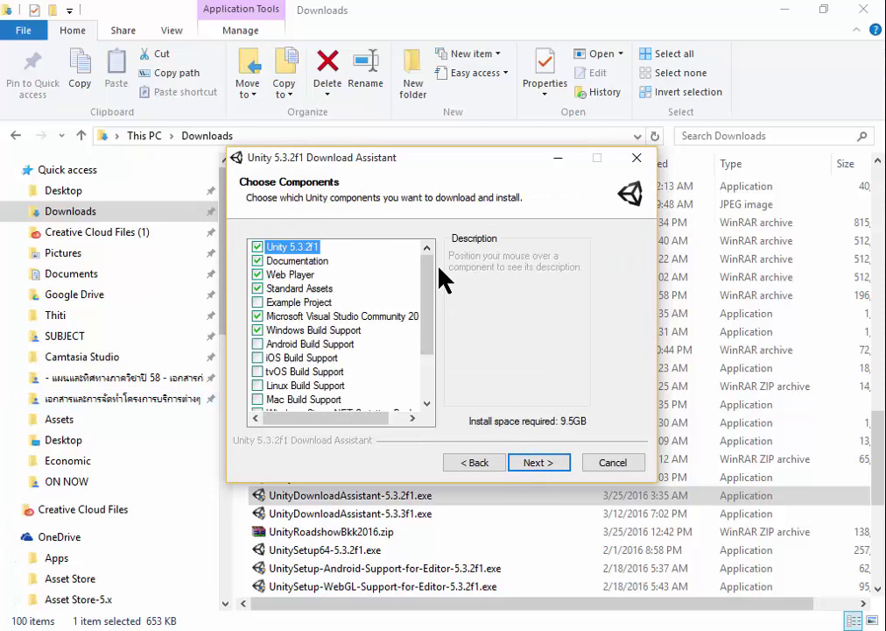
drag(426, 277, 421, 272)
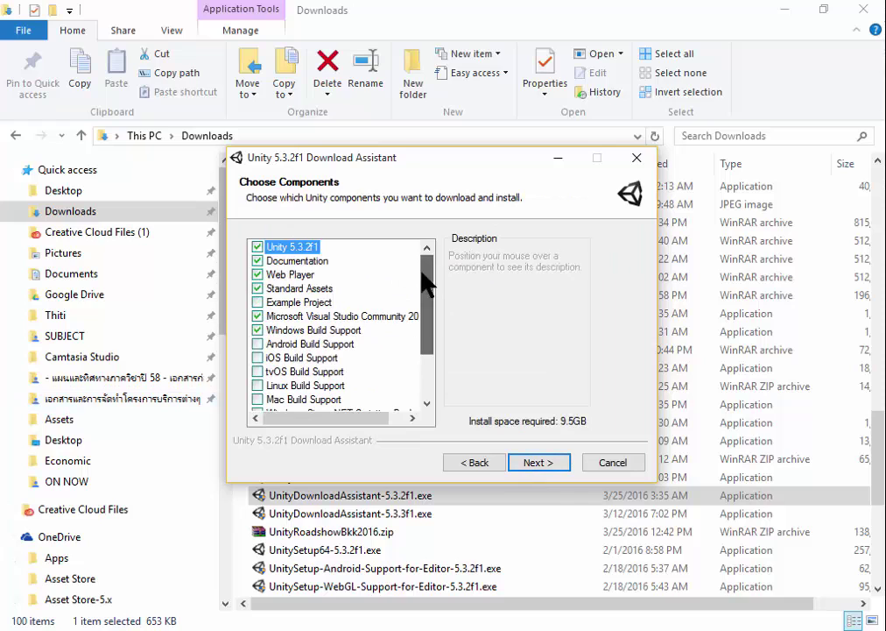
mouse_move(263, 250)
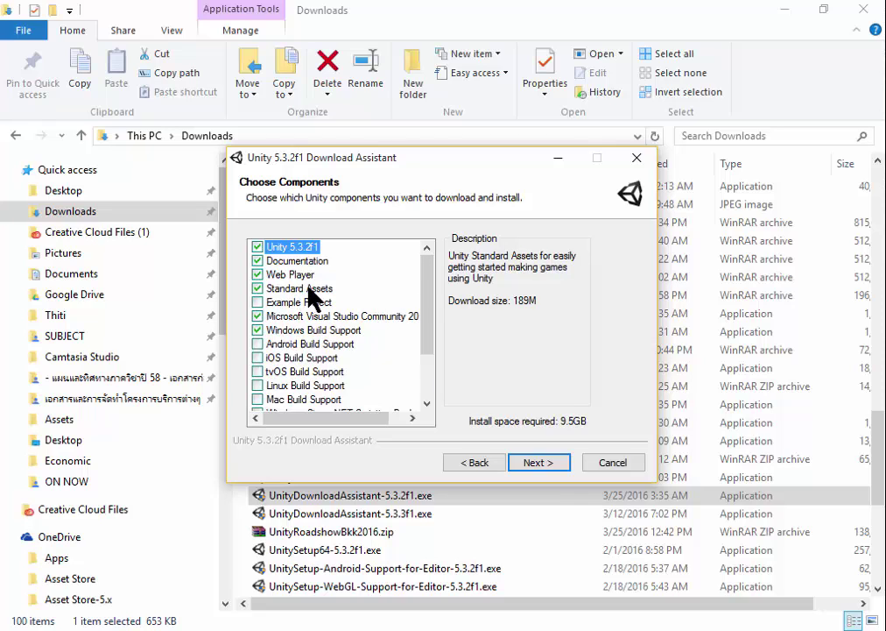
click(292, 302)
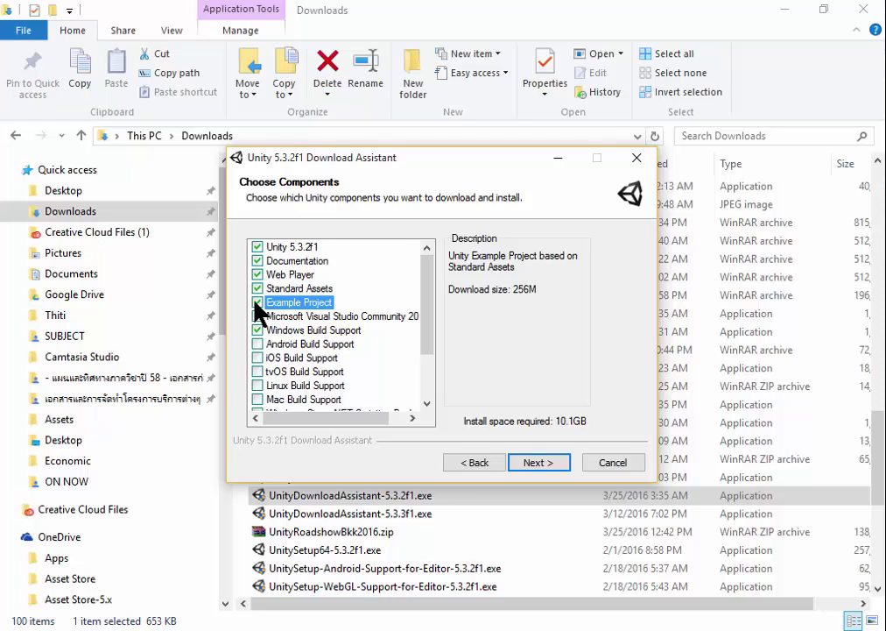
click(259, 344)
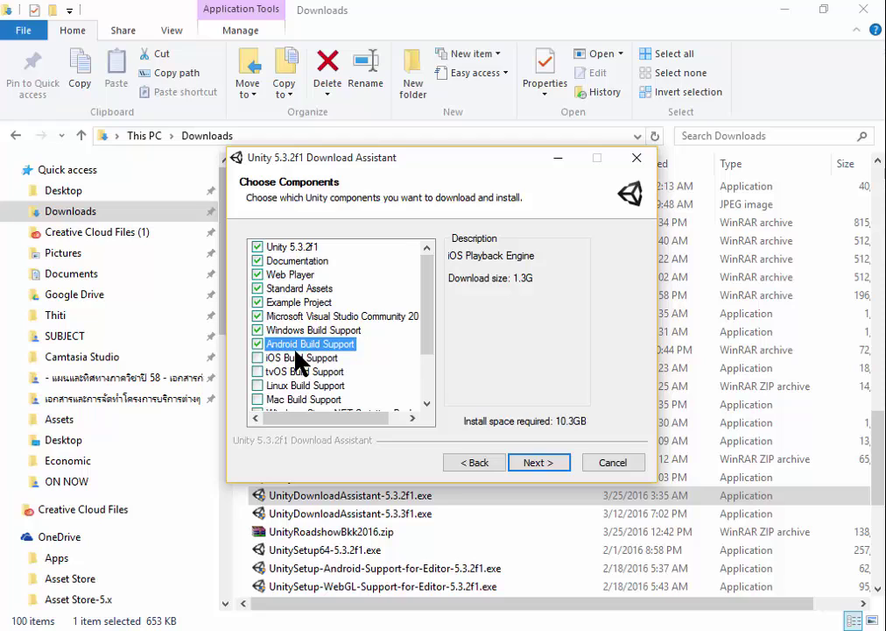
click(256, 261)
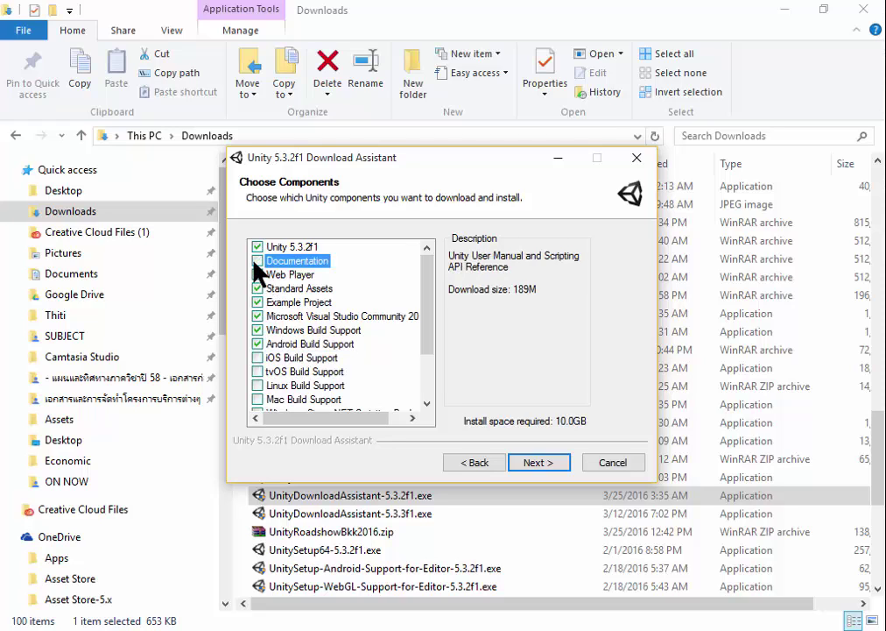
click(256, 274)
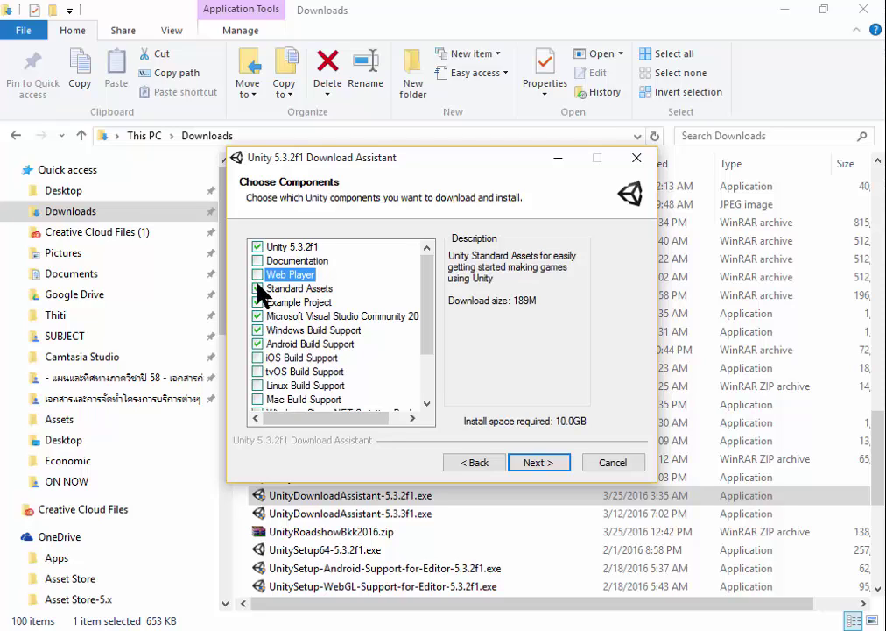
click(257, 316)
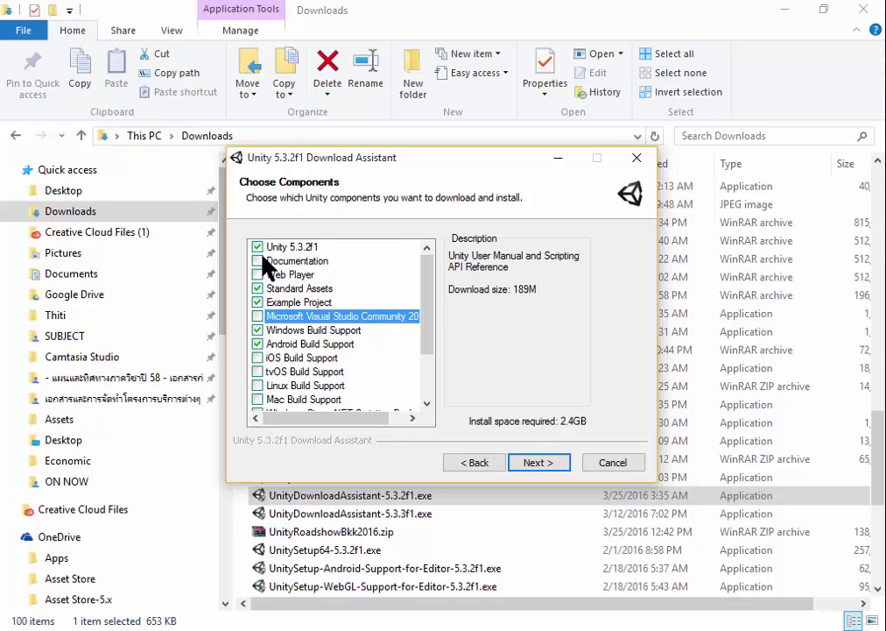
click(256, 247)
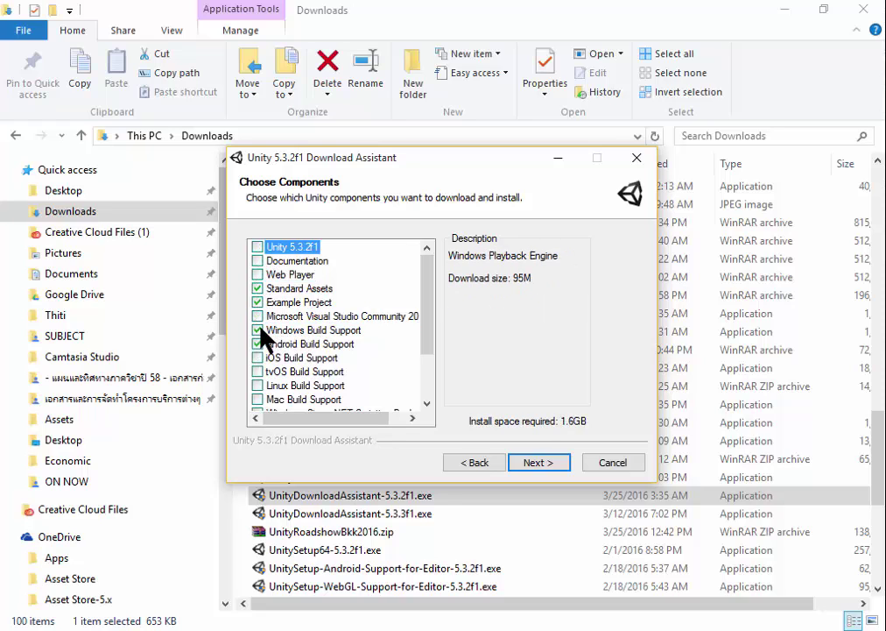
click(257, 330)
click(257, 344)
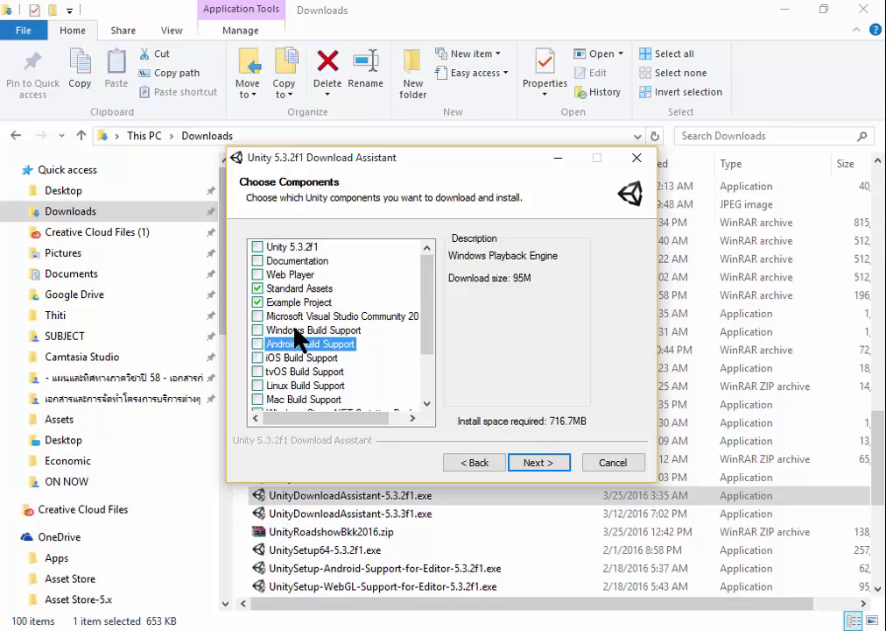
click(257, 344)
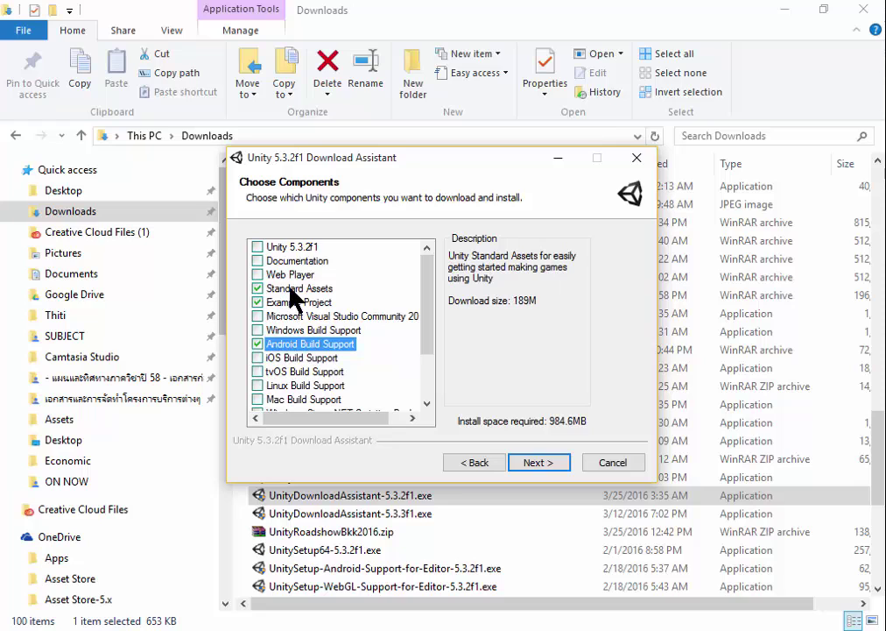
Step: Continue past the component list, then cancel and confirm quitting the setup
click(552, 454)
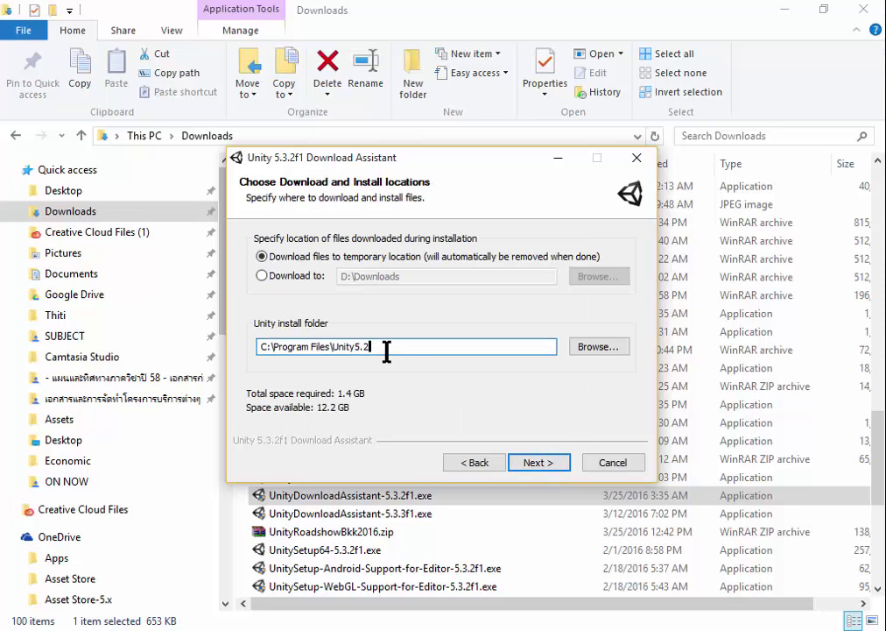
click(613, 462)
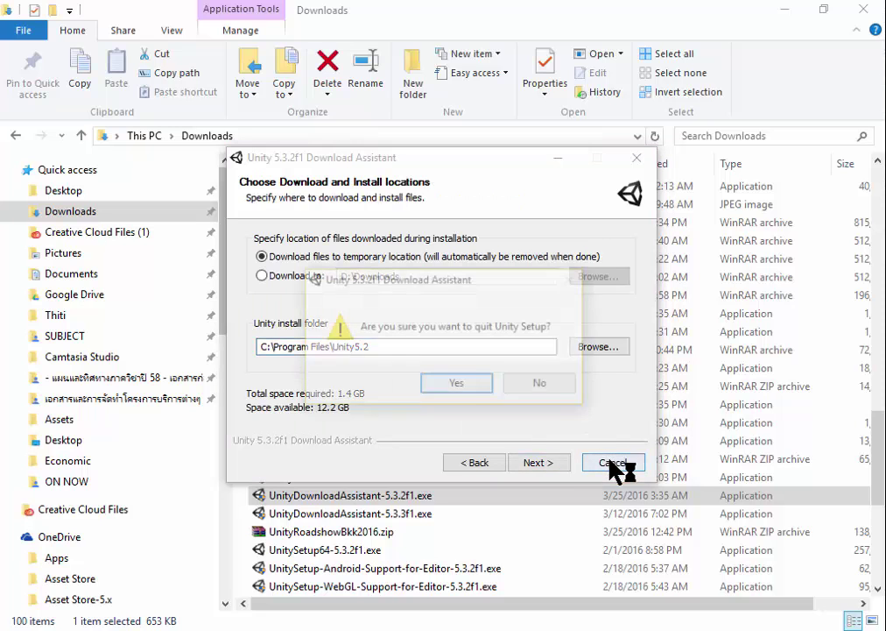
click(461, 386)
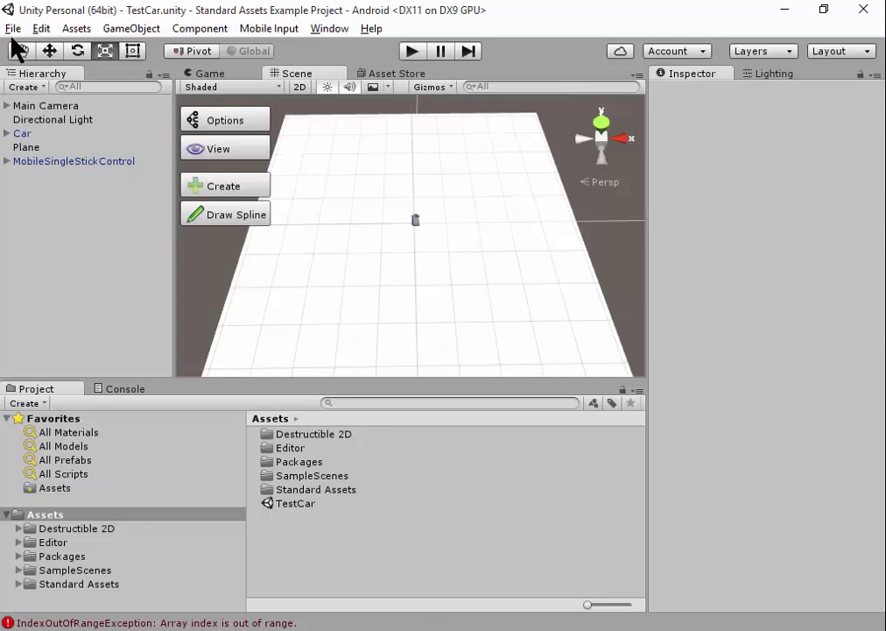
click(13, 28)
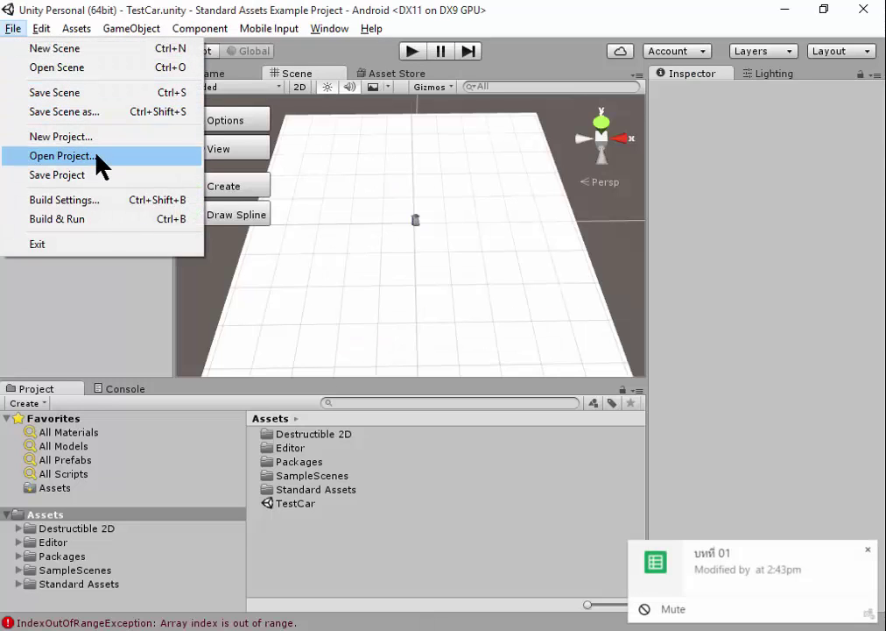
click(93, 156)
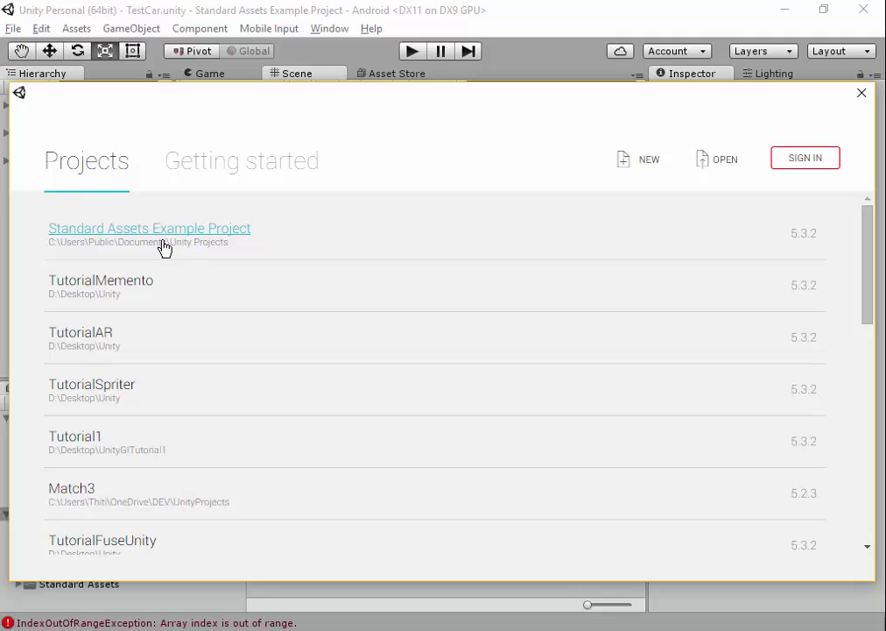
click(862, 92)
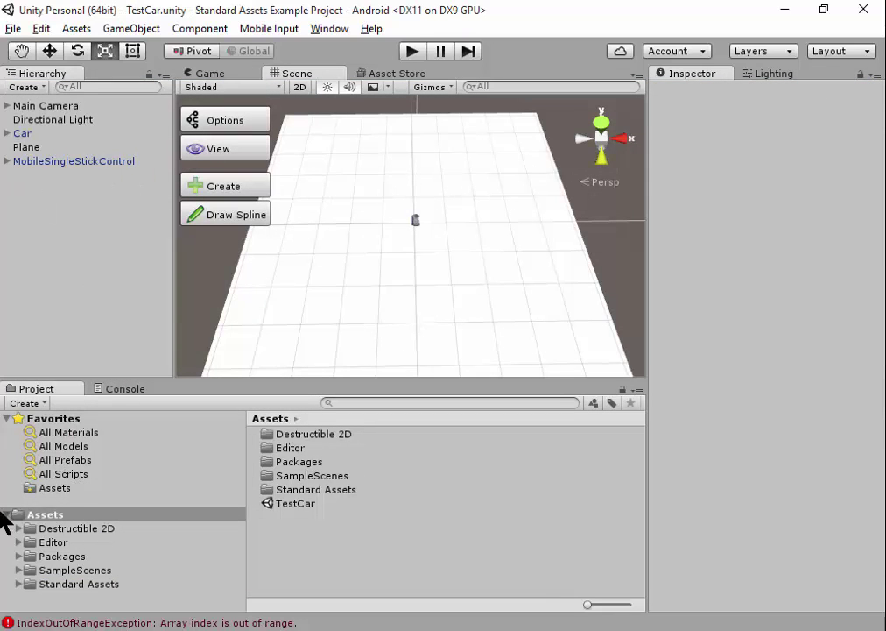
Step: Select SampleScenes in the Project panel and expand it to list its subfolders
click(70, 570)
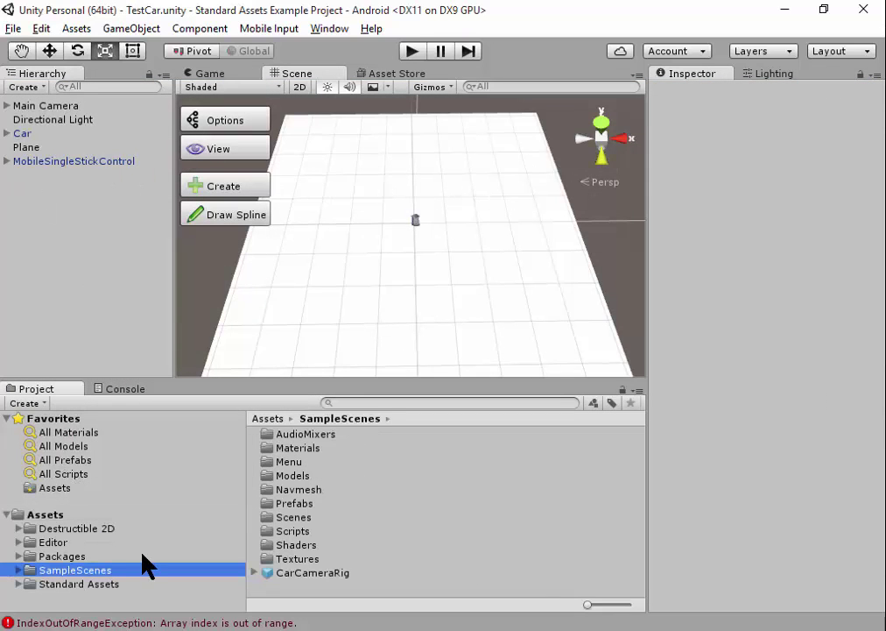
click(20, 570)
scroll(206, 549, down, 3)
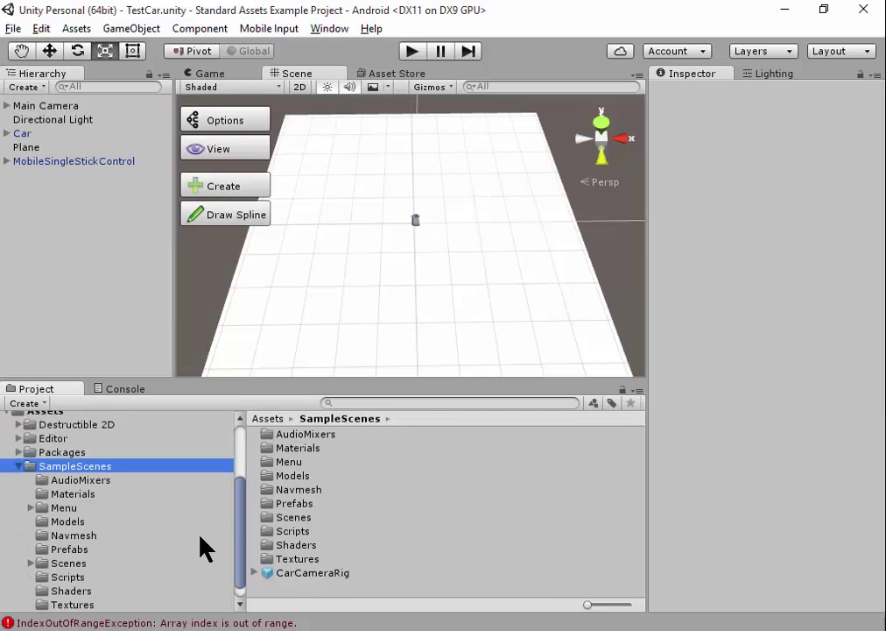
scroll(157, 525, down, 1)
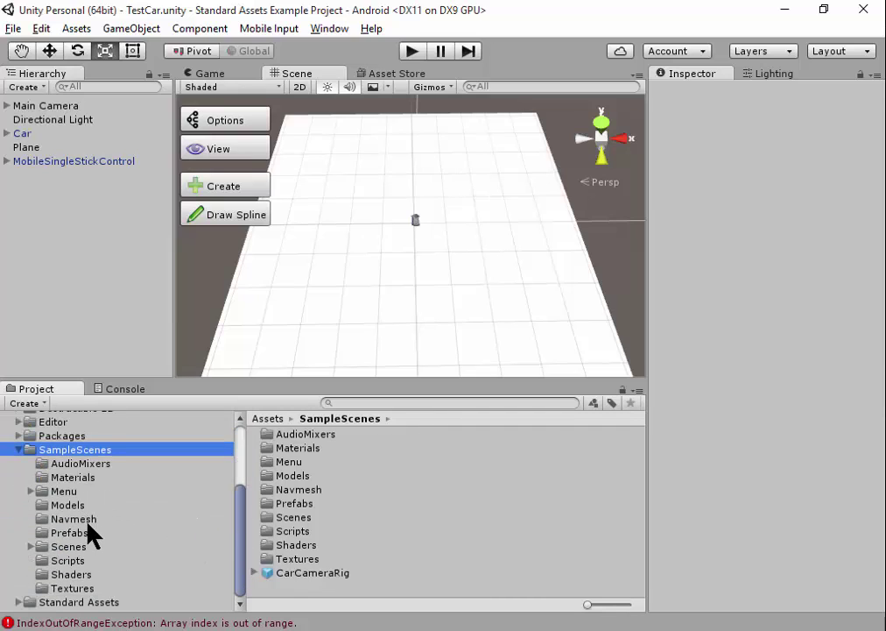
Step: Open Build Settings, compare Standalone and Android platforms, and close it unchanged
click(13, 28)
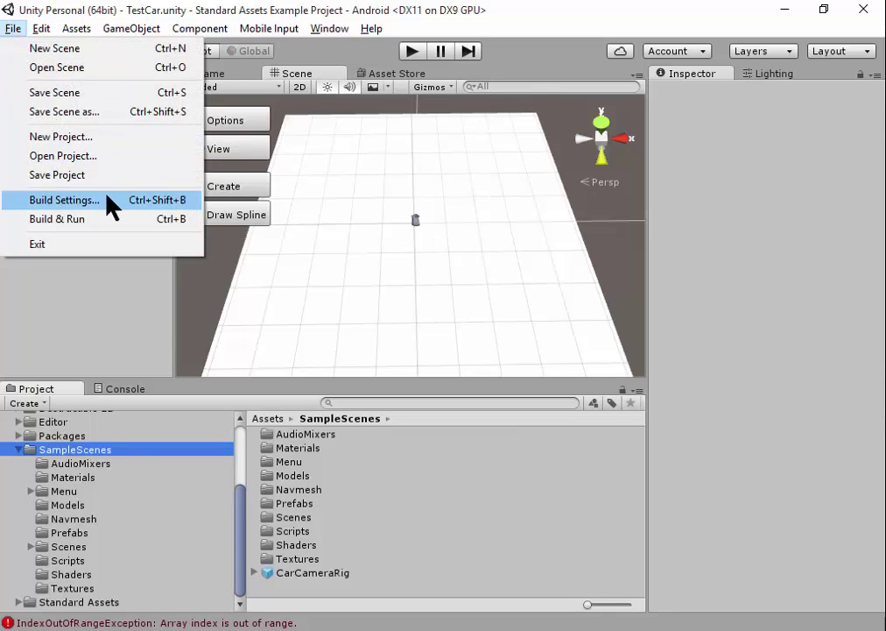
click(107, 198)
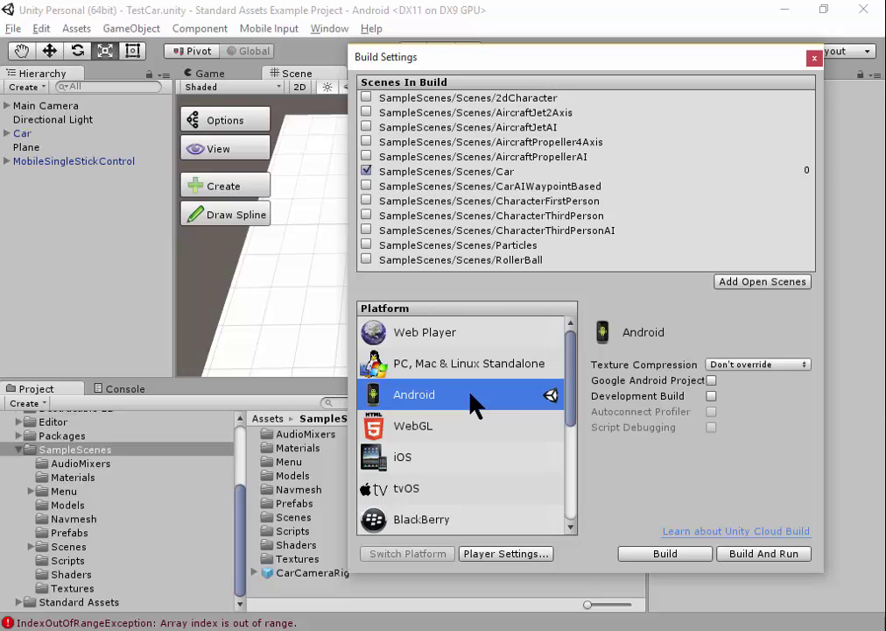
key(Up)
click(456, 366)
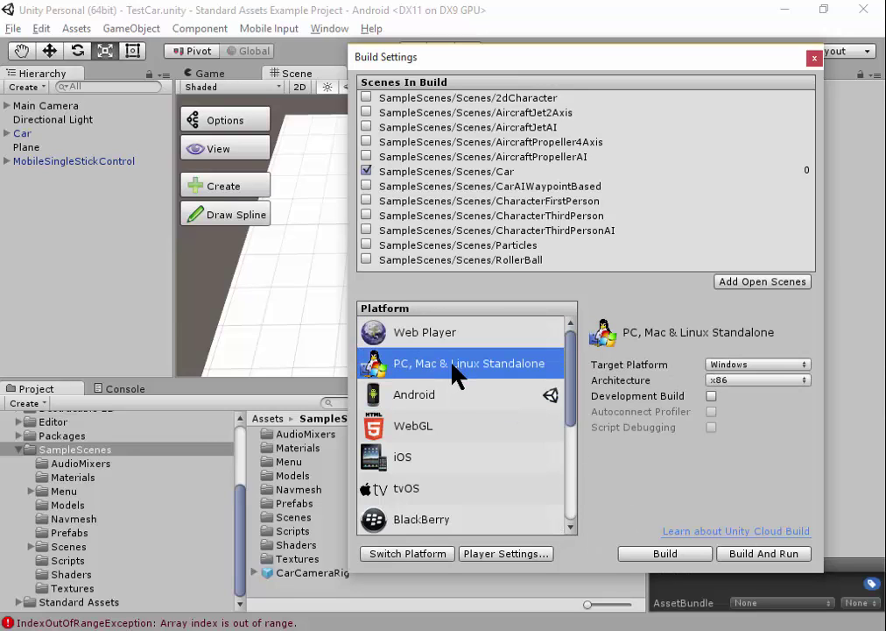
click(470, 399)
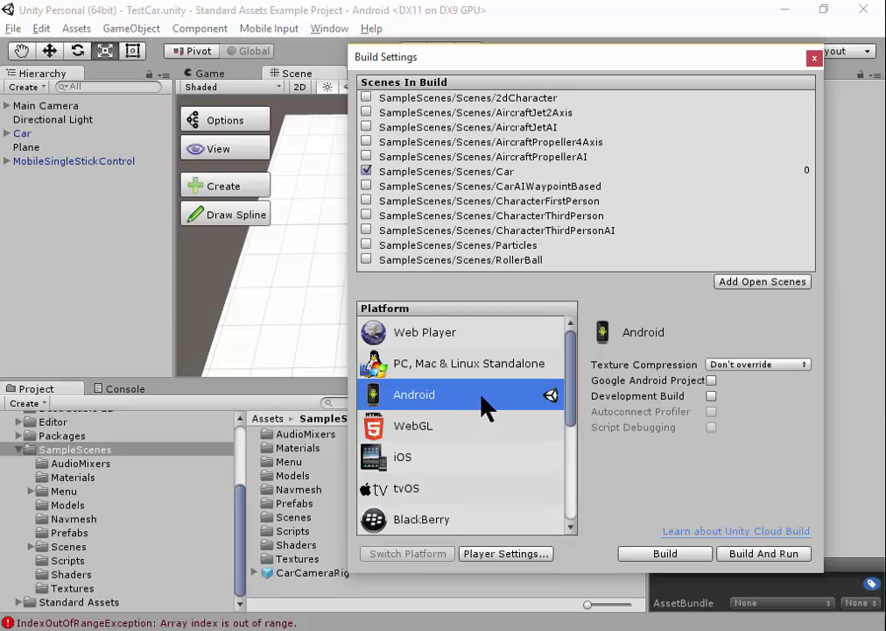
click(813, 59)
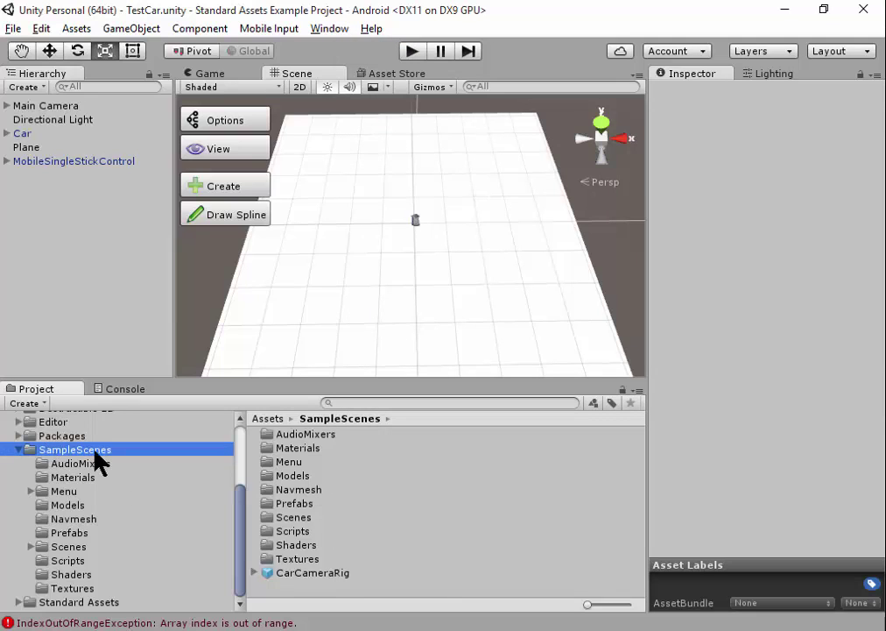
Step: Open the 2dCharacter sample scene in Play mode and move the character right with the joystick
click(70, 547)
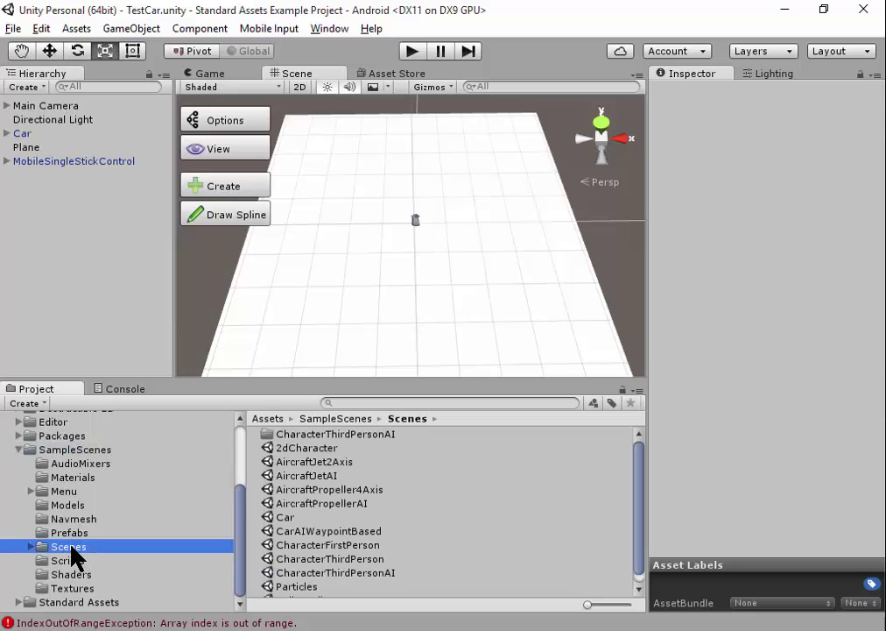
click(376, 503)
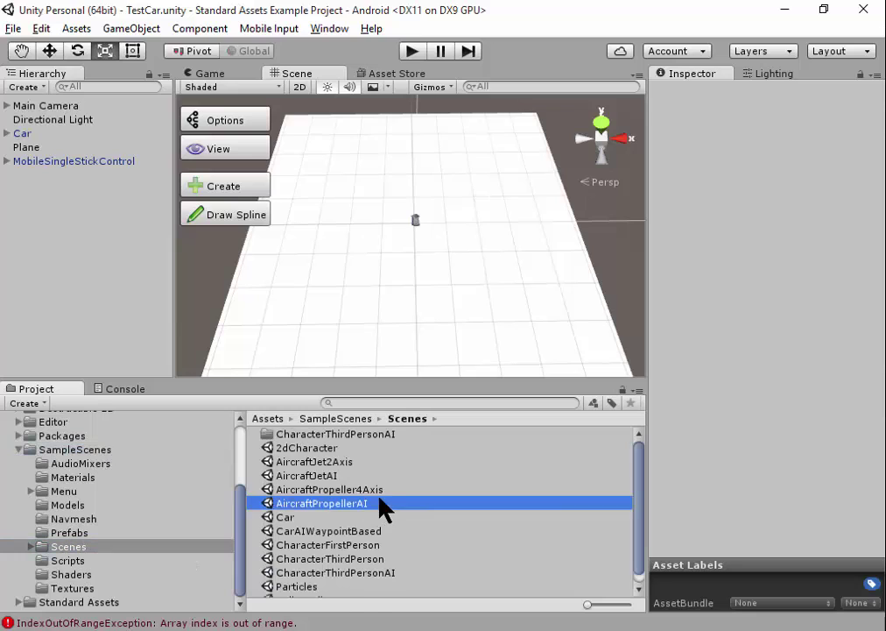
double_click(326, 455)
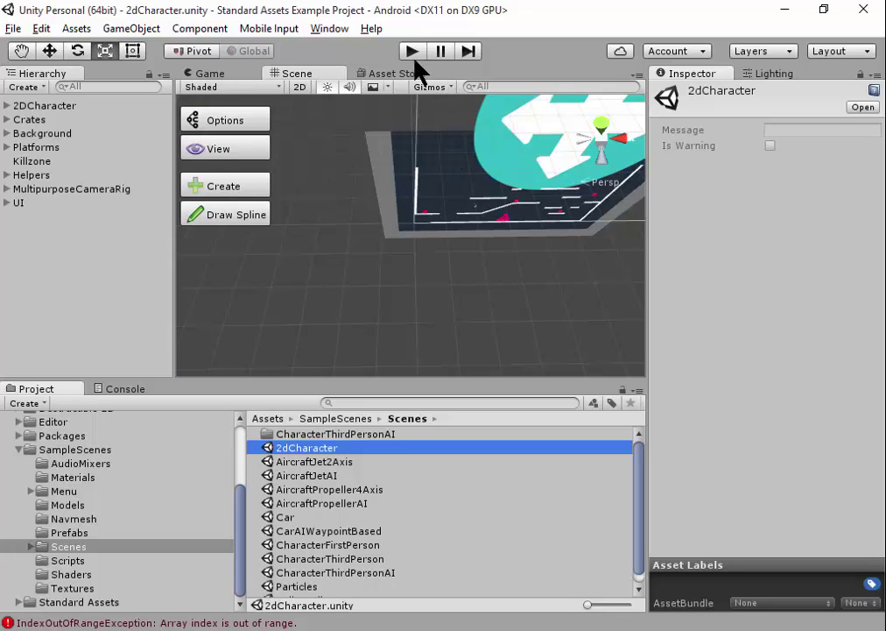
click(413, 53)
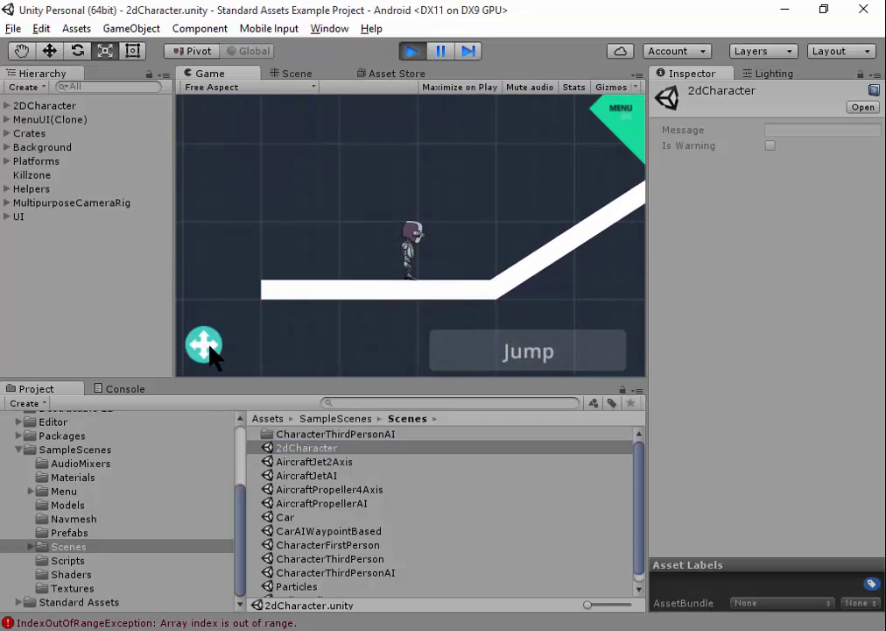
drag(211, 346, 311, 289)
mouse_move(205, 337)
mouse_down()
mouse_move(206, 300)
mouse_move(301, 328)
mouse_up()
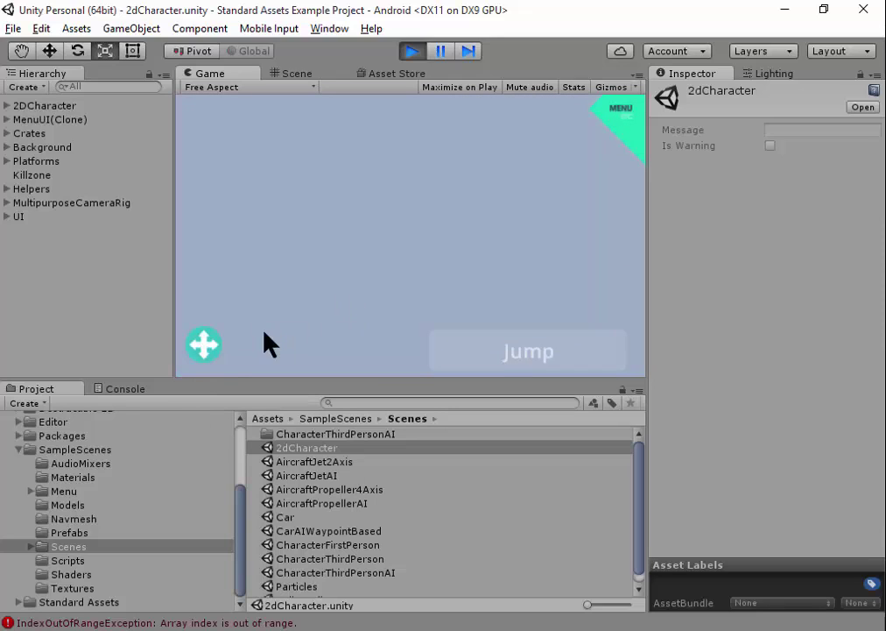
drag(215, 349, 247, 346)
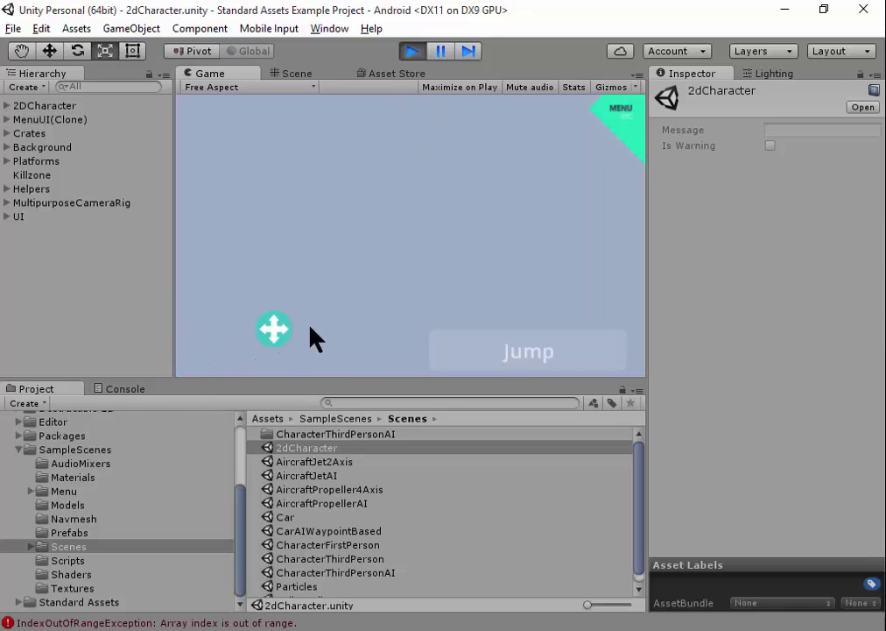
Step: Load 2D Platformer Character from the Sample Assets menu, jump three times, then show Vehicles
click(618, 130)
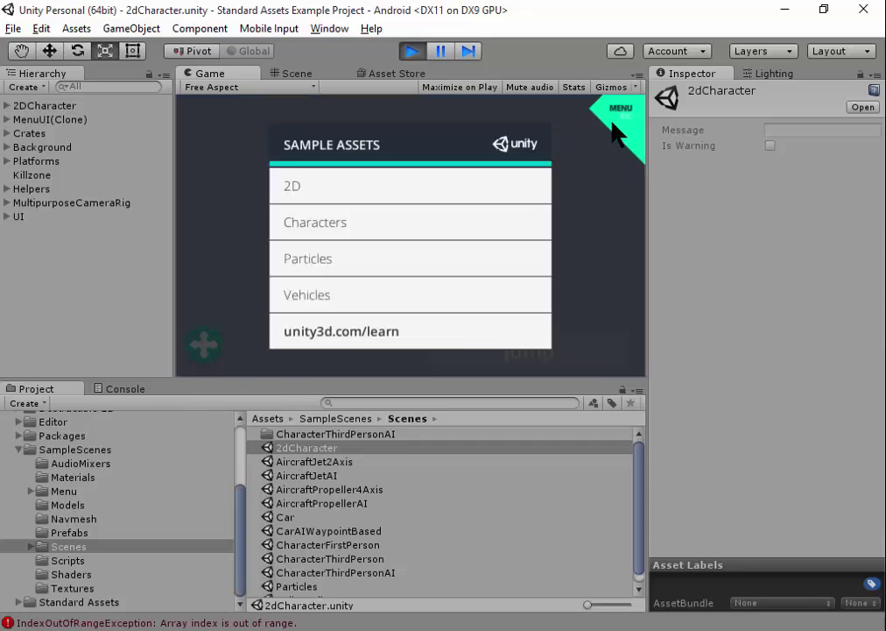
click(313, 189)
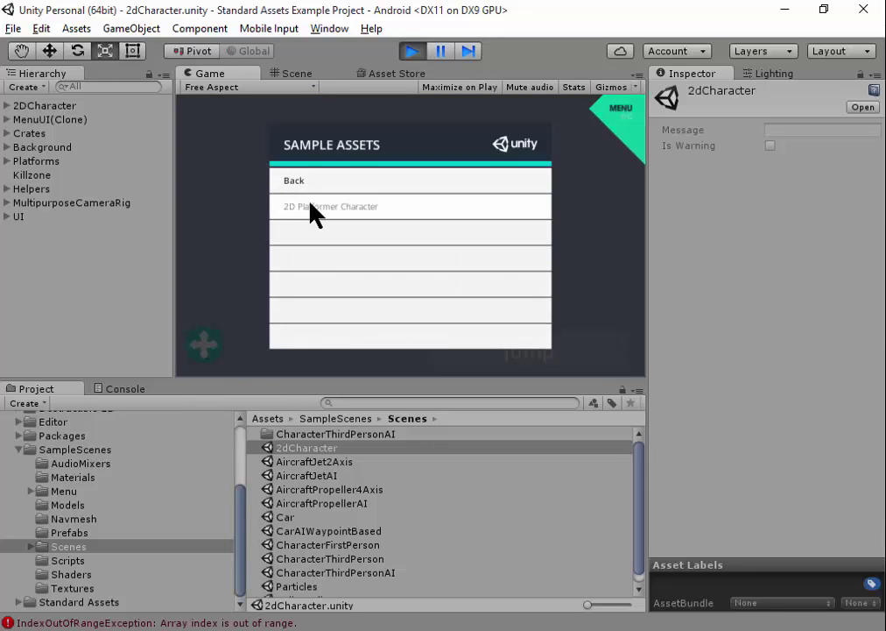
click(308, 204)
key(space)
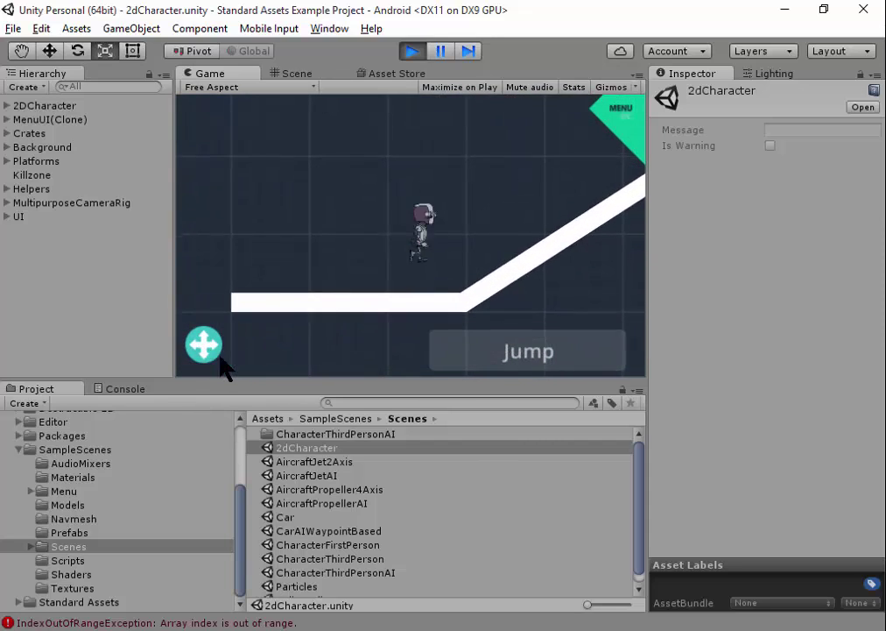
key(space)
key(space)
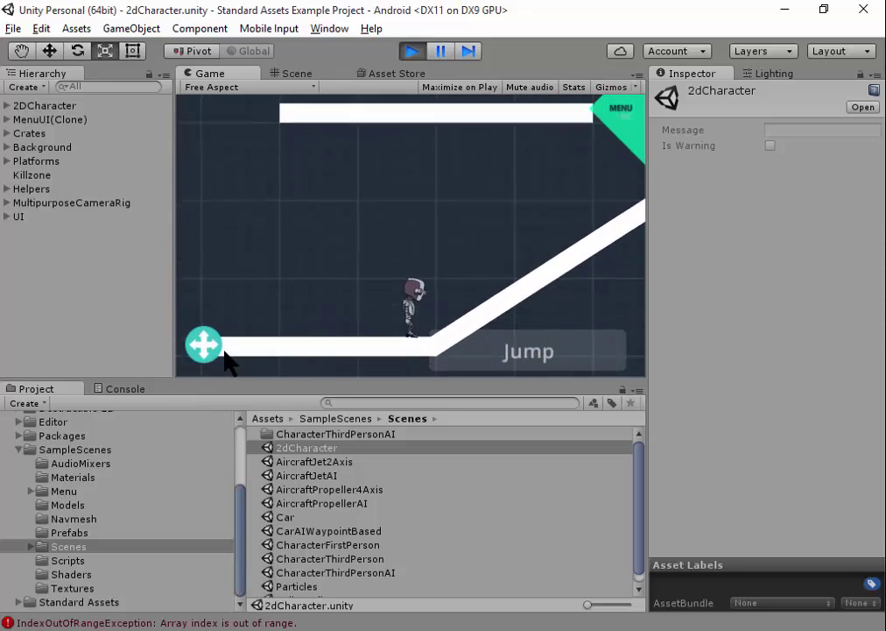
key(space)
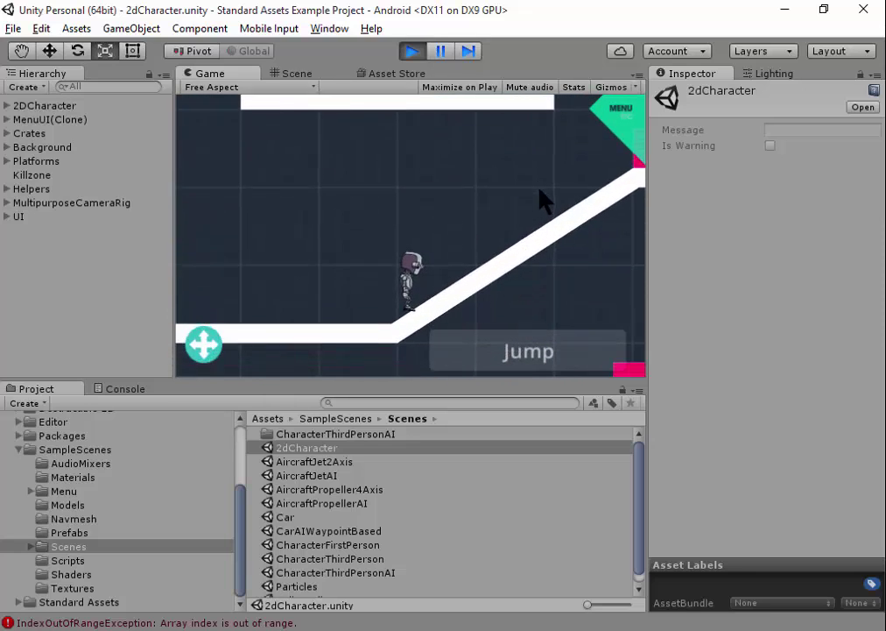
click(623, 109)
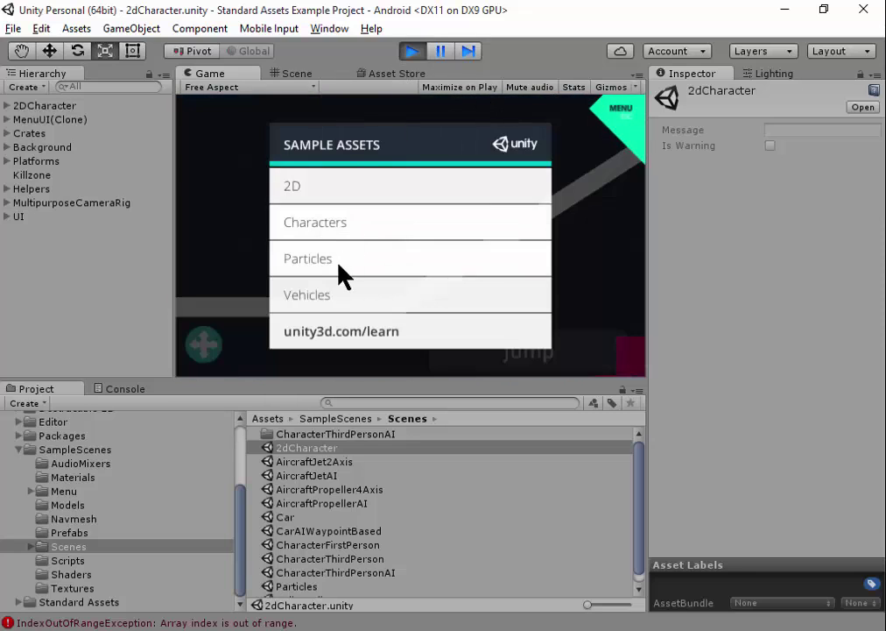
click(336, 293)
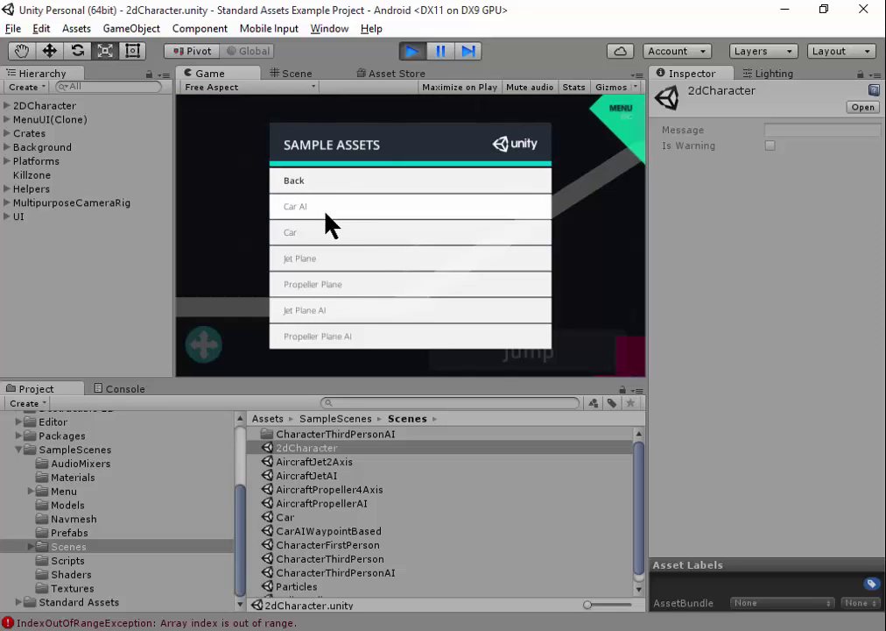
Step: Load the Car demo, accelerate and brake, then orbit it with the free look camera
click(315, 232)
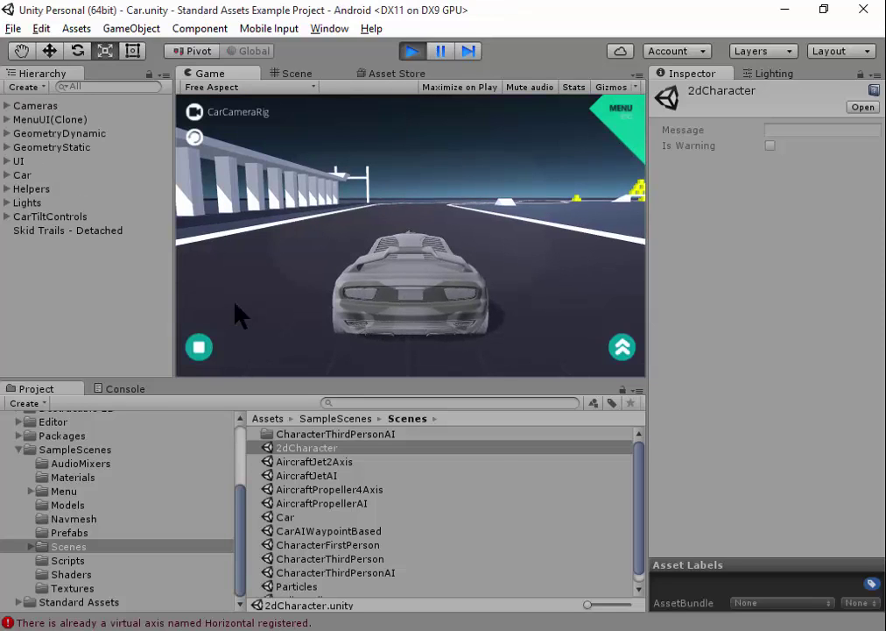
click(622, 348)
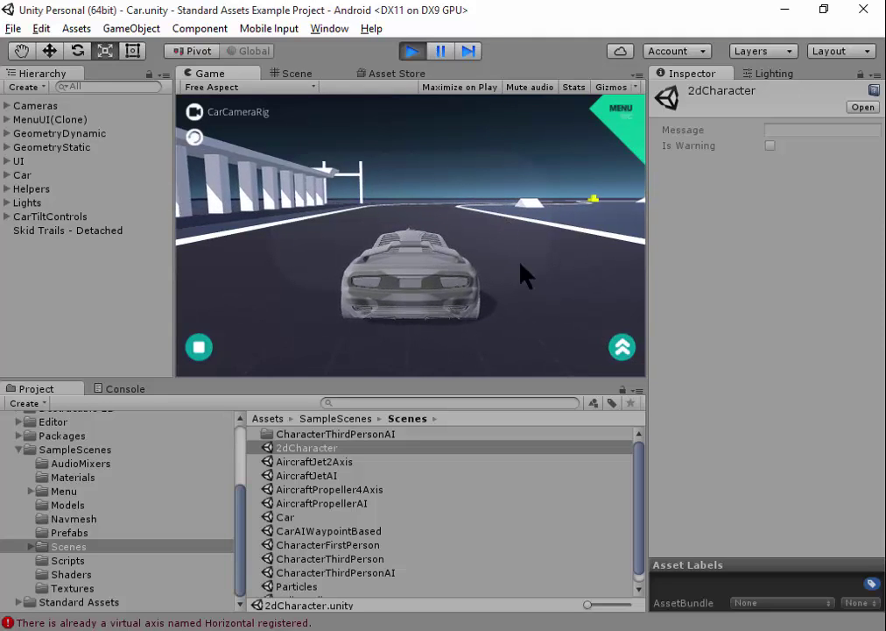
click(620, 348)
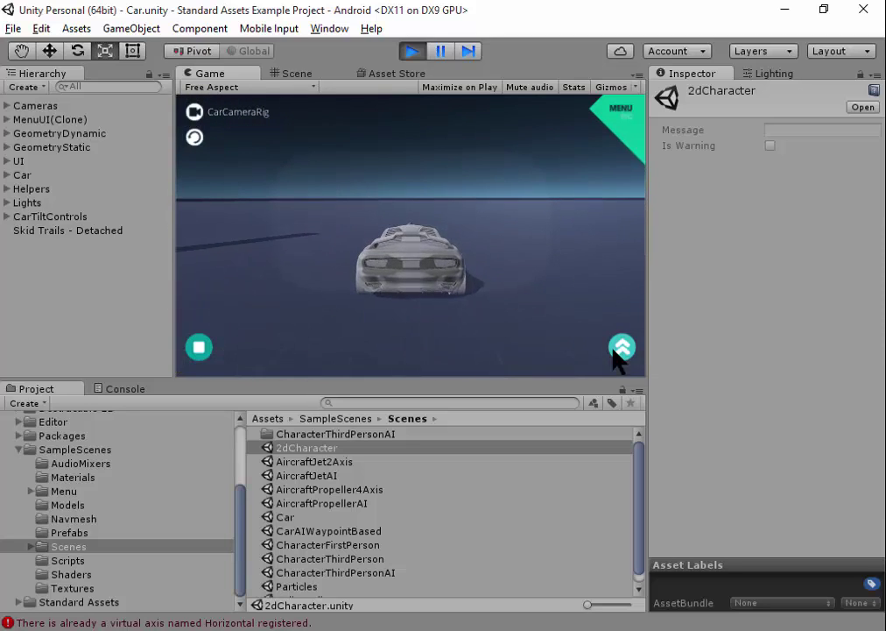
click(198, 354)
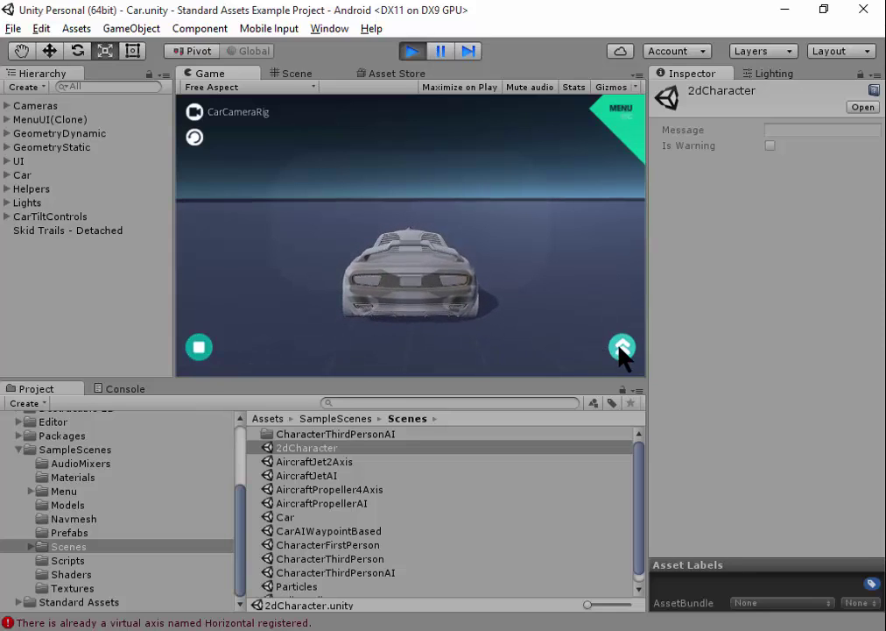
click(193, 119)
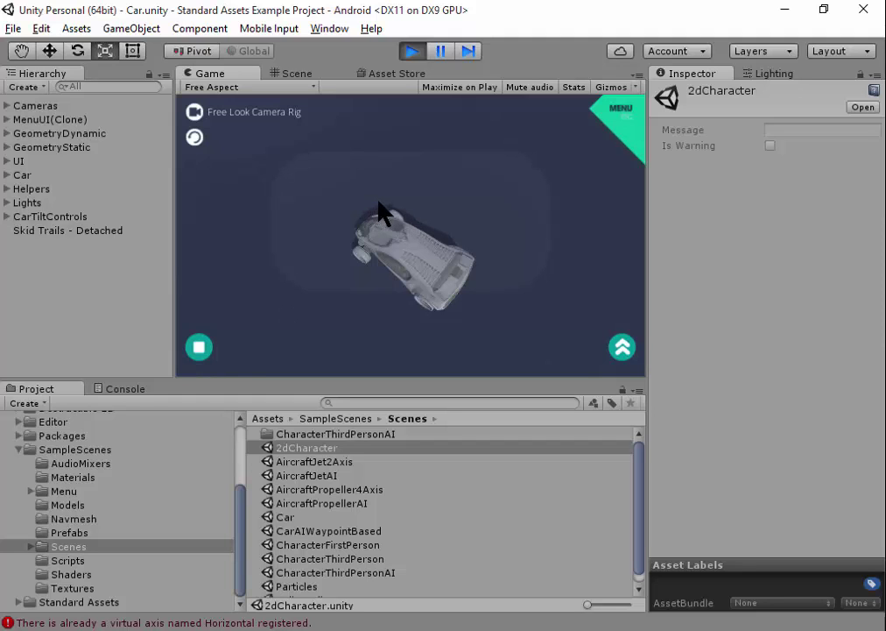
mouse_move(378, 210)
mouse_down()
mouse_move(394, 203)
mouse_move(436, 226)
mouse_move(368, 203)
mouse_up()
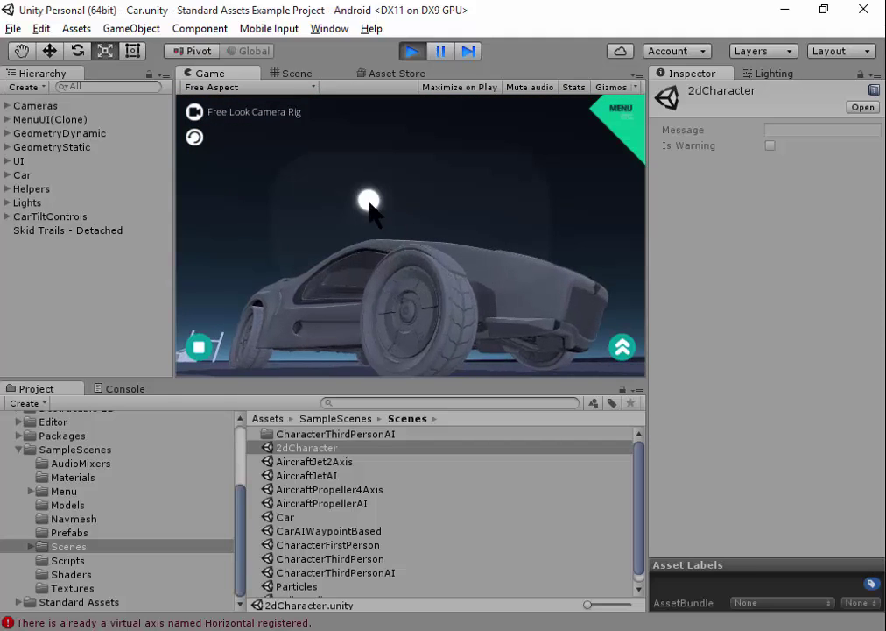
Step: Try loading the Car AI demo from the in-game Vehicles menu
key(Escape)
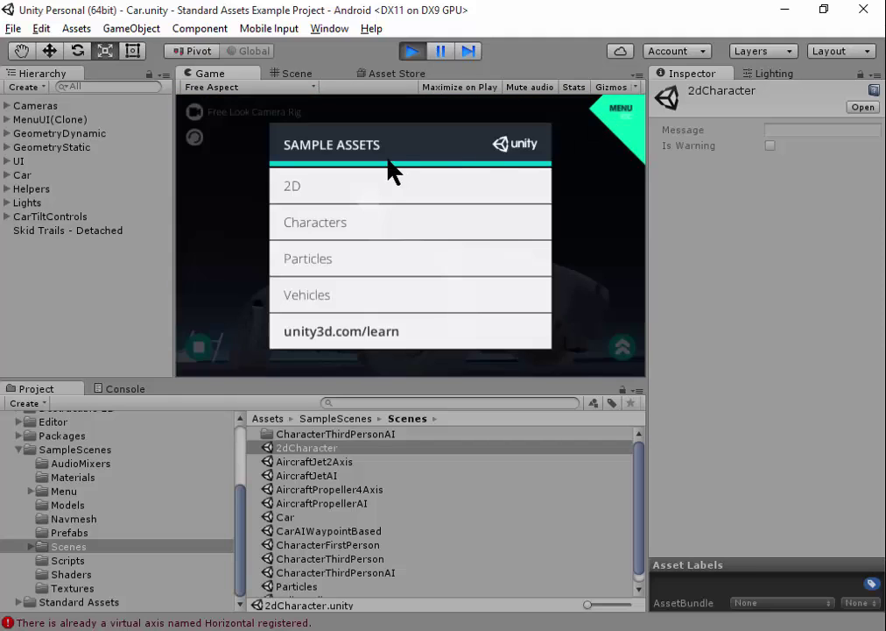
click(349, 293)
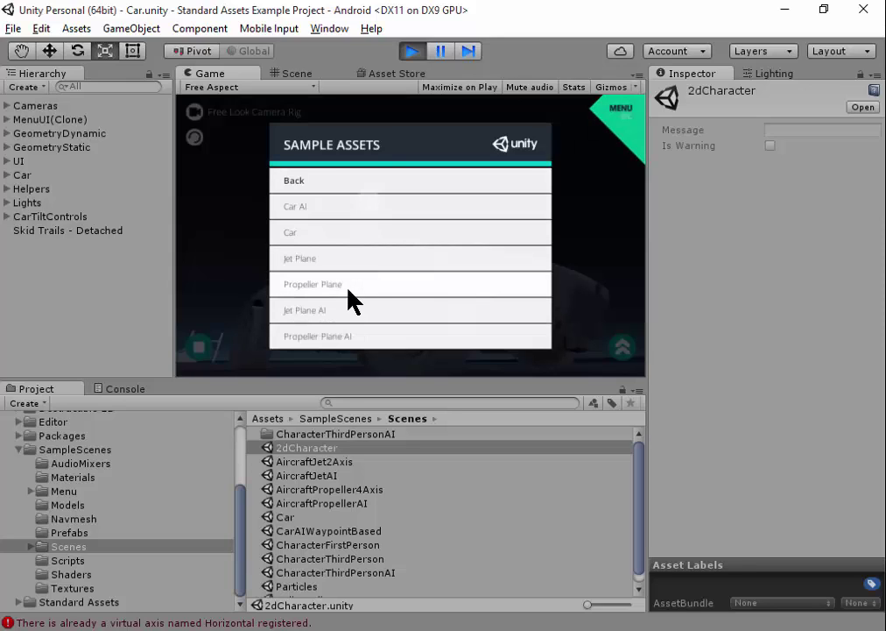
click(307, 210)
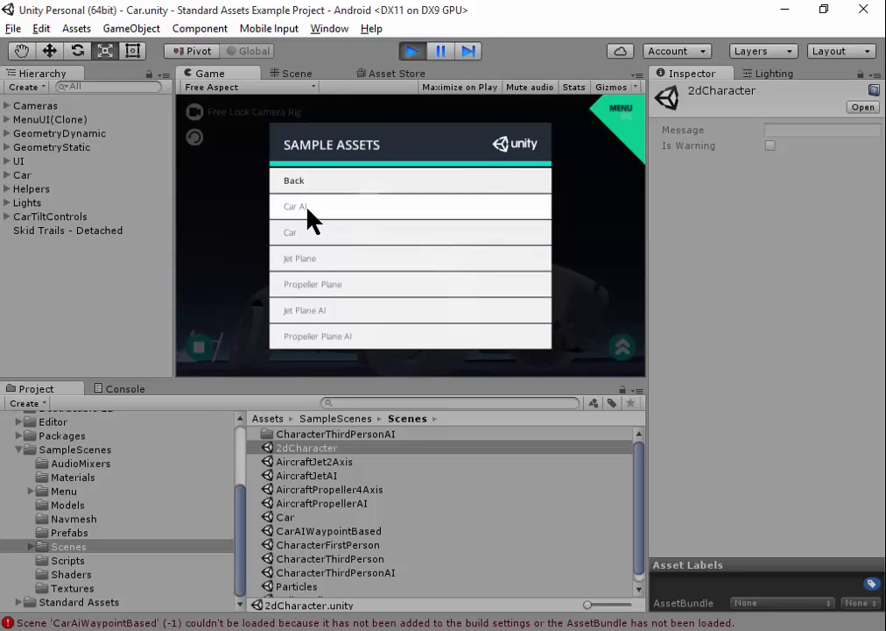
Step: Stop Play mode and open the CarAIWaypointBased scene from the Scenes folder
click(411, 51)
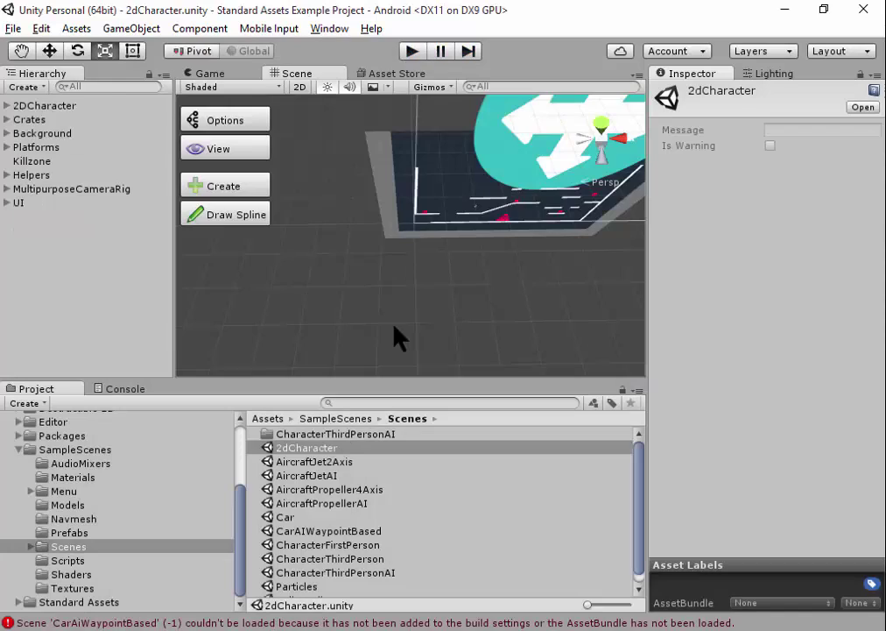
click(332, 475)
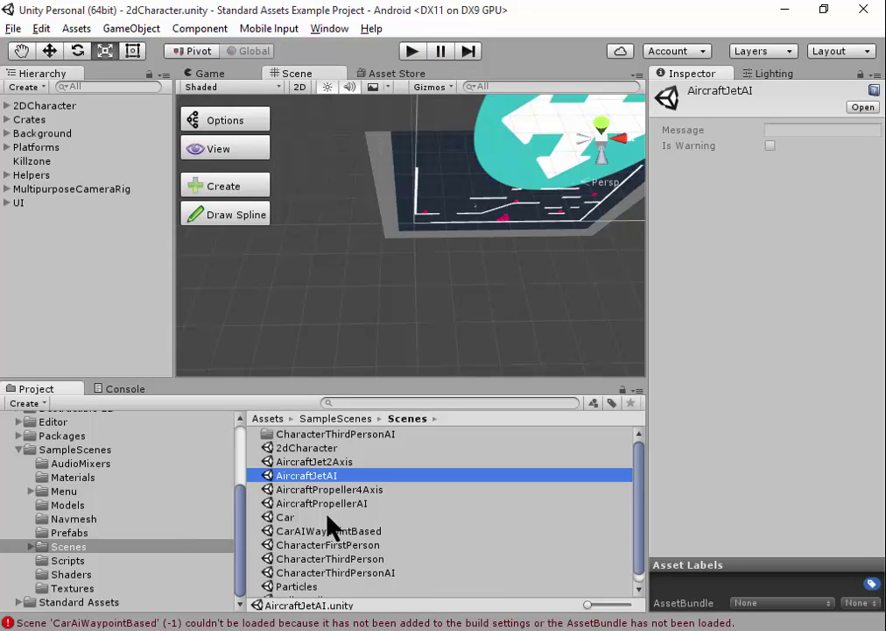
click(316, 531)
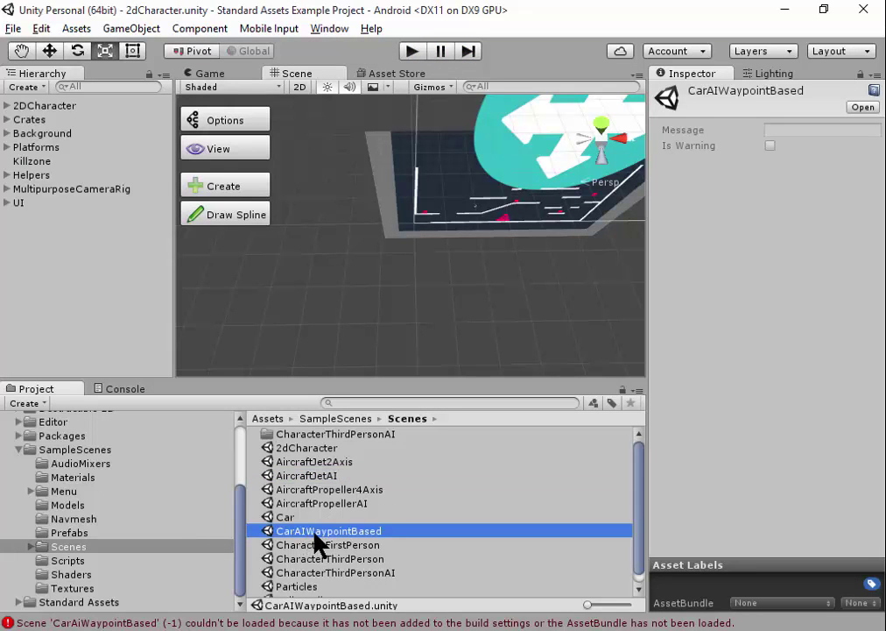
double_click(314, 533)
Step: Look over the waypoint track, then start the scene in Play mode
scroll(461, 242, down, 3)
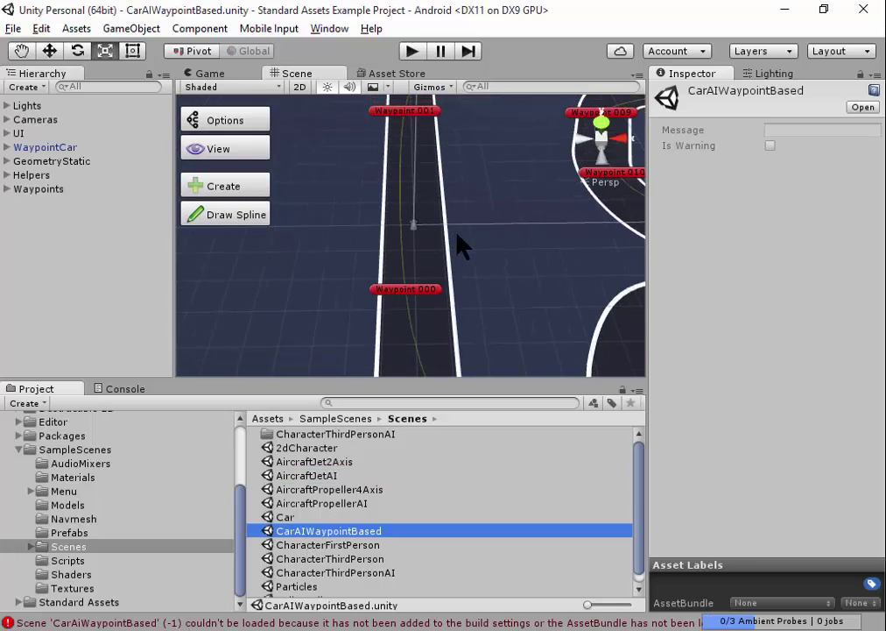
scroll(472, 241, down, 3)
scroll(473, 236, down, 3)
scroll(472, 243, down, 3)
scroll(471, 247, down, 2)
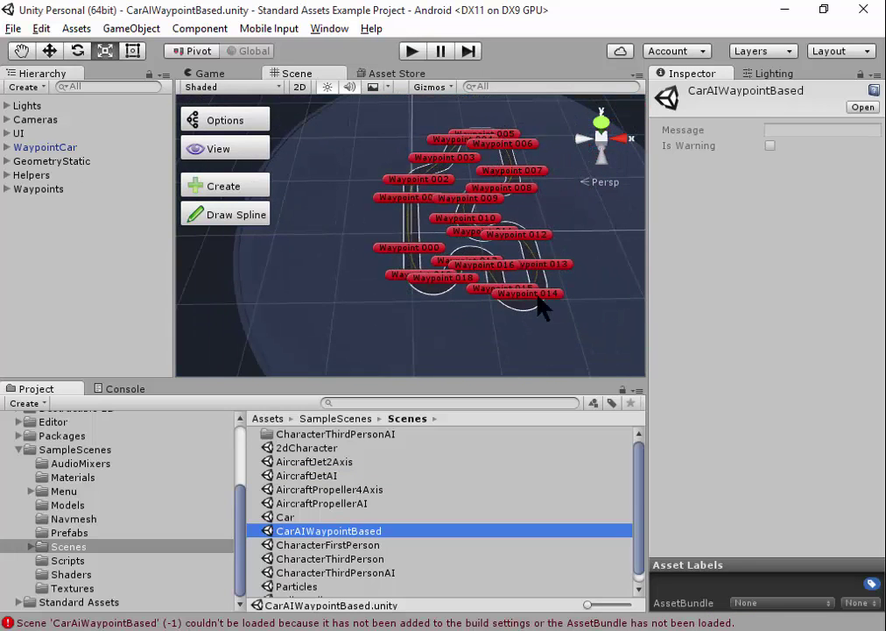
scroll(440, 236, up, 3)
scroll(439, 243, up, 3)
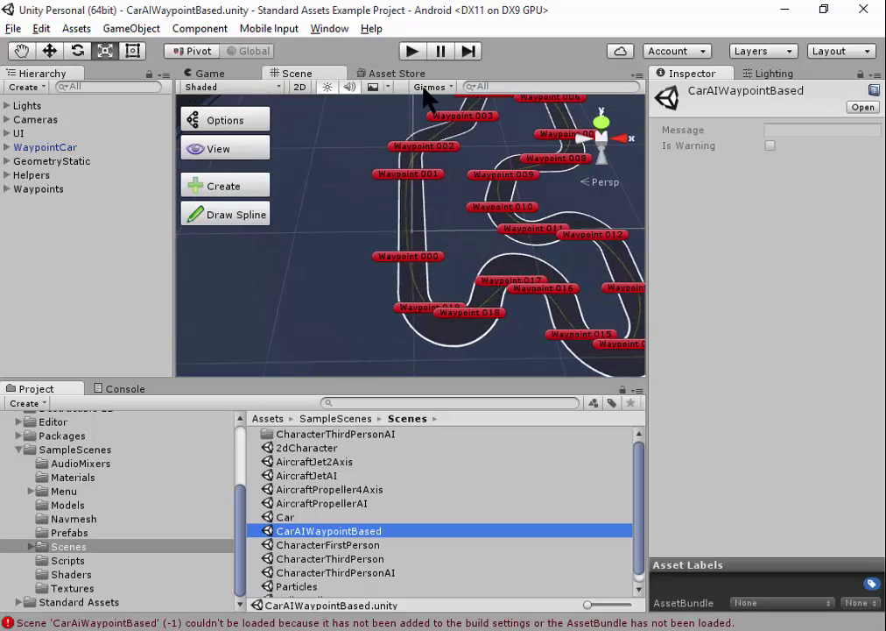
click(412, 51)
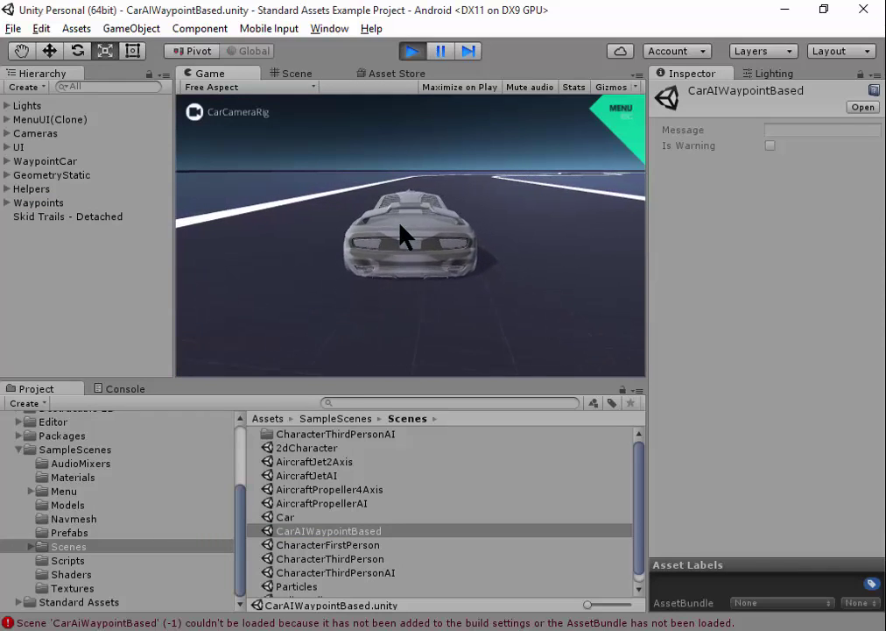
Step: In the Scene view, select the WaypointCar and frame the view on it
click(306, 79)
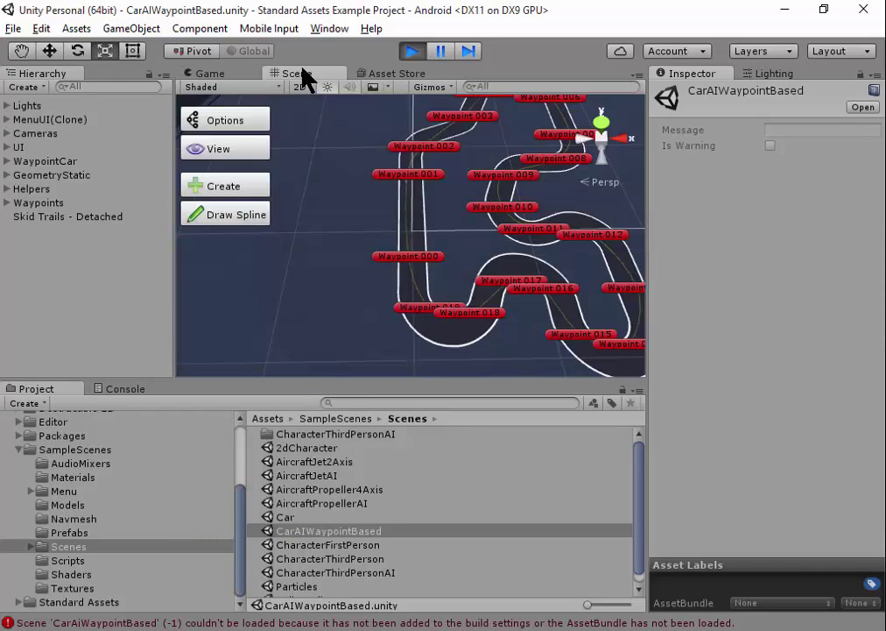
scroll(481, 233, down, 2)
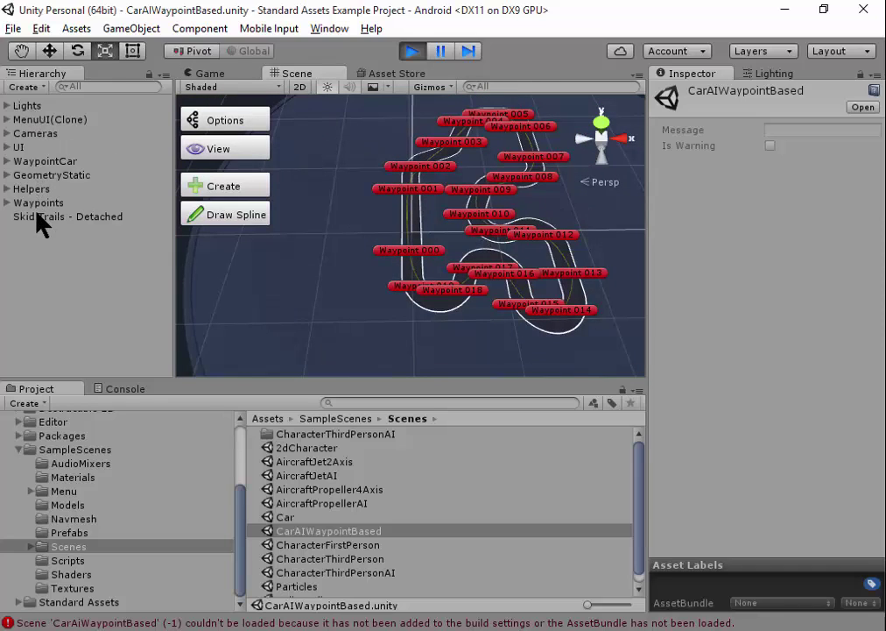
click(42, 163)
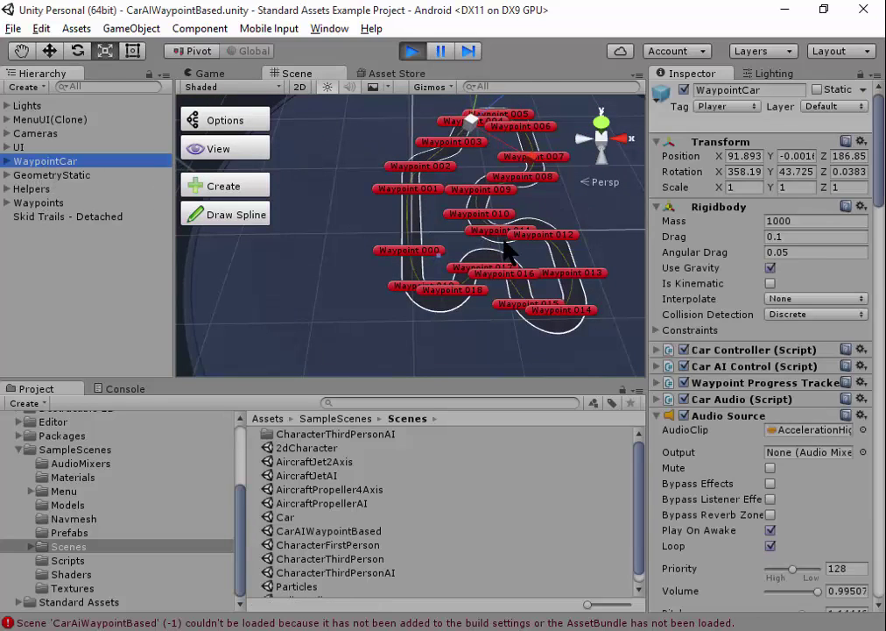
key(shift+f)
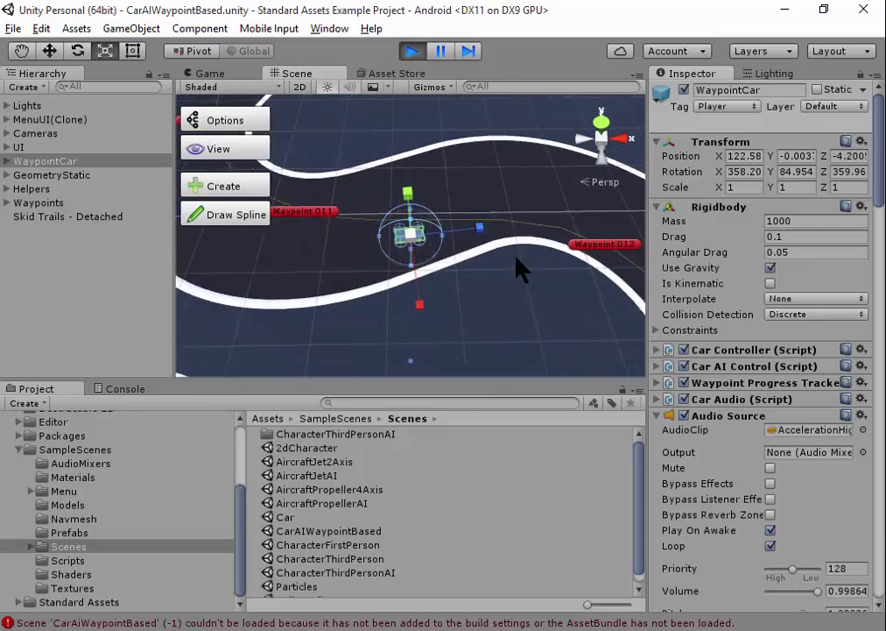
Step: Zoom and orbit to look down on the driving car from above
scroll(549, 301, down, 5)
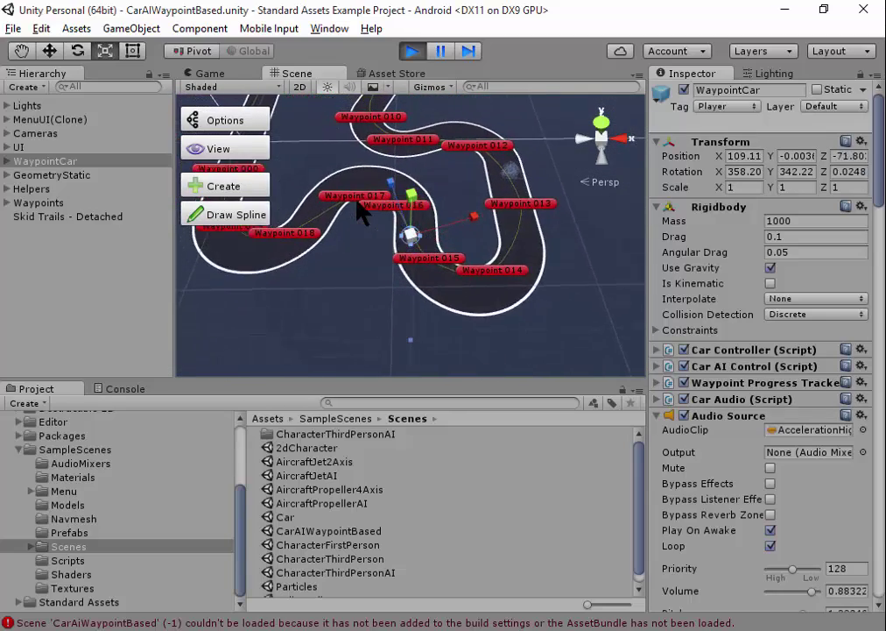
scroll(356, 157, up, 3)
scroll(396, 287, up, 1)
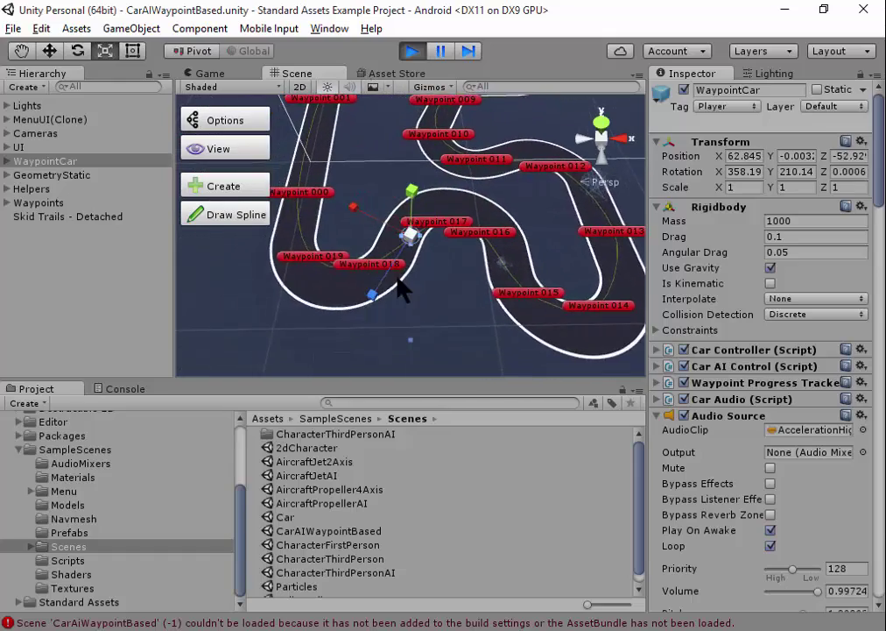
scroll(396, 287, up, 2)
scroll(385, 291, up, 3)
scroll(383, 292, up, 2)
mouse_move(376, 281)
alt+mouse_down()
mouse_move(330, 251)
mouse_move(340, 148)
mouse_move(401, 135)
alt+mouse_up()
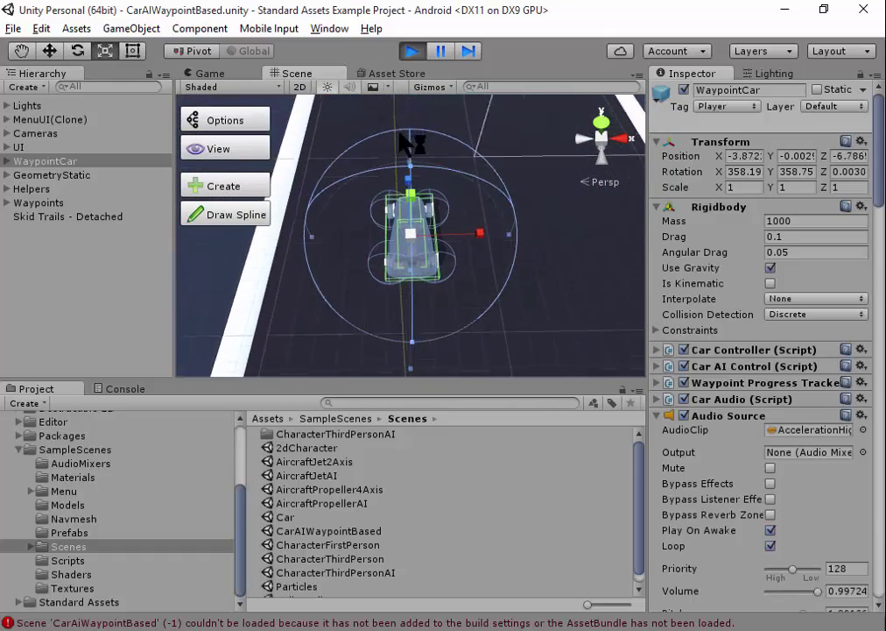
Step: Return to the Game view and cycle cameras to the CarCameraRig chase camera
click(210, 74)
click(232, 114)
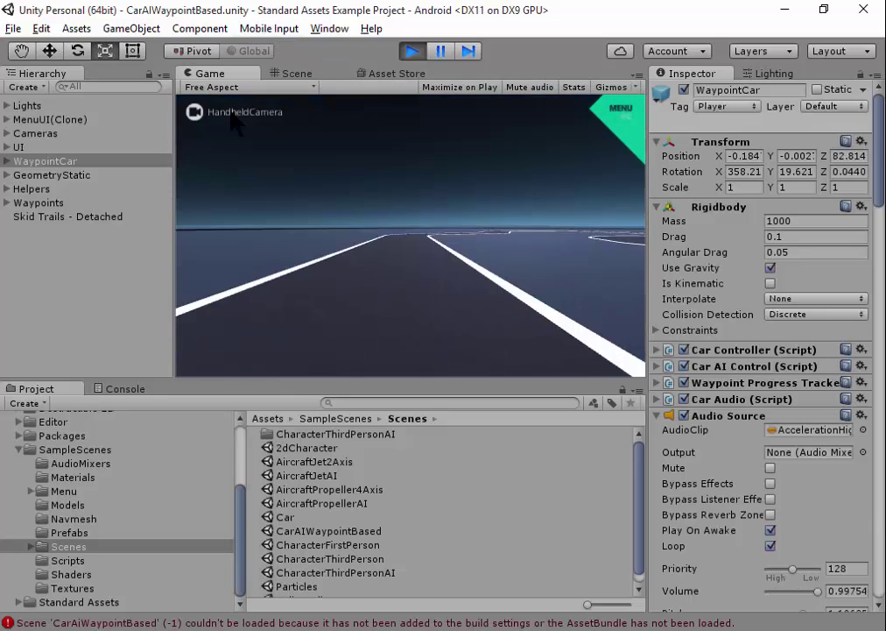
click(233, 115)
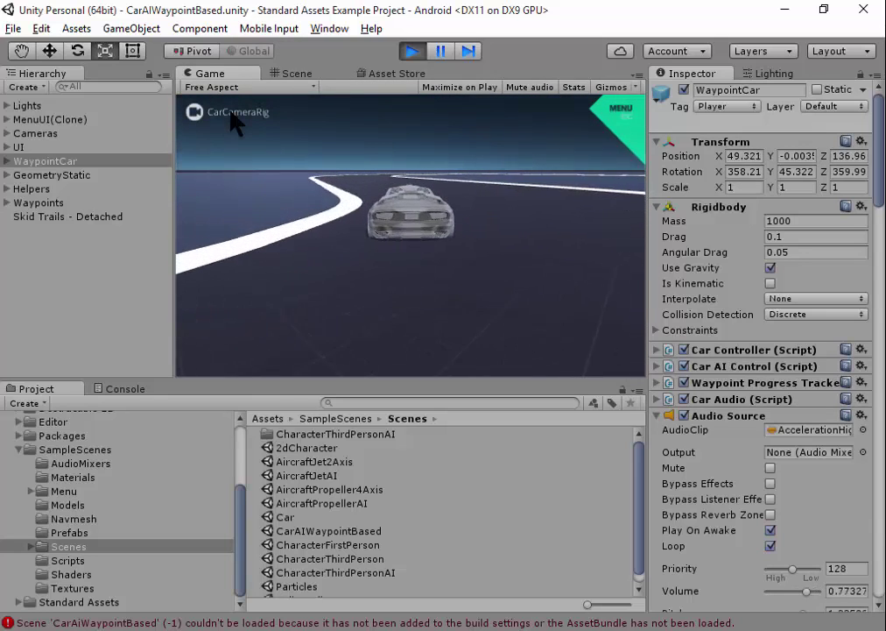
Step: Stop the WaypointCar test run and select the AircraftJetAI scene asset
click(412, 51)
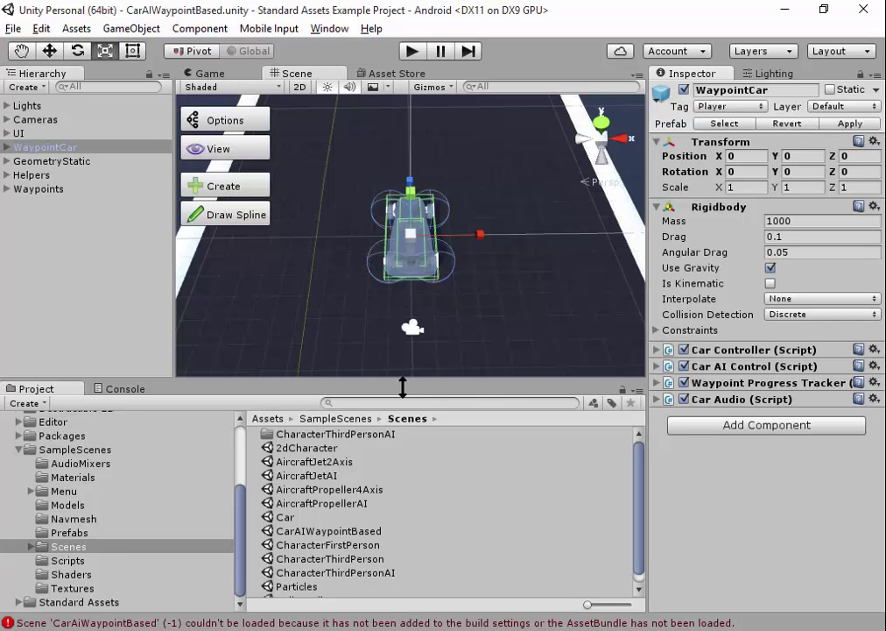
click(319, 477)
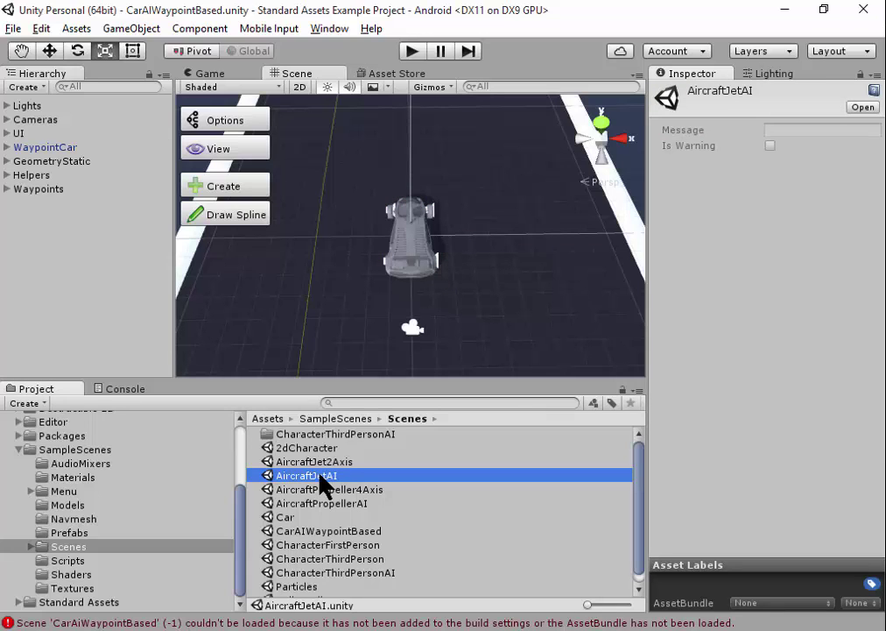
Step: Open the AircraftJetAI scene and start it in Play mode
double_click(320, 477)
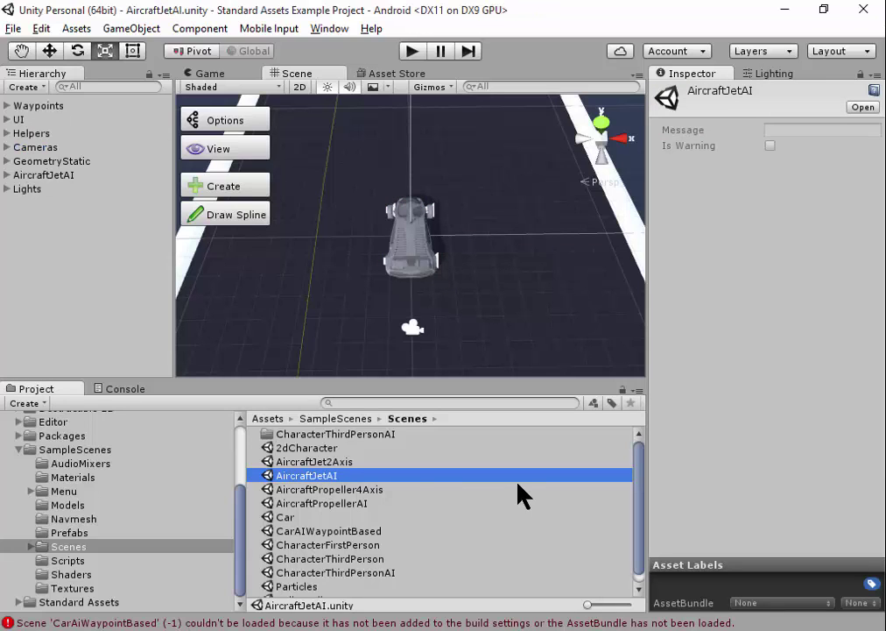
scroll(427, 487, down, 1)
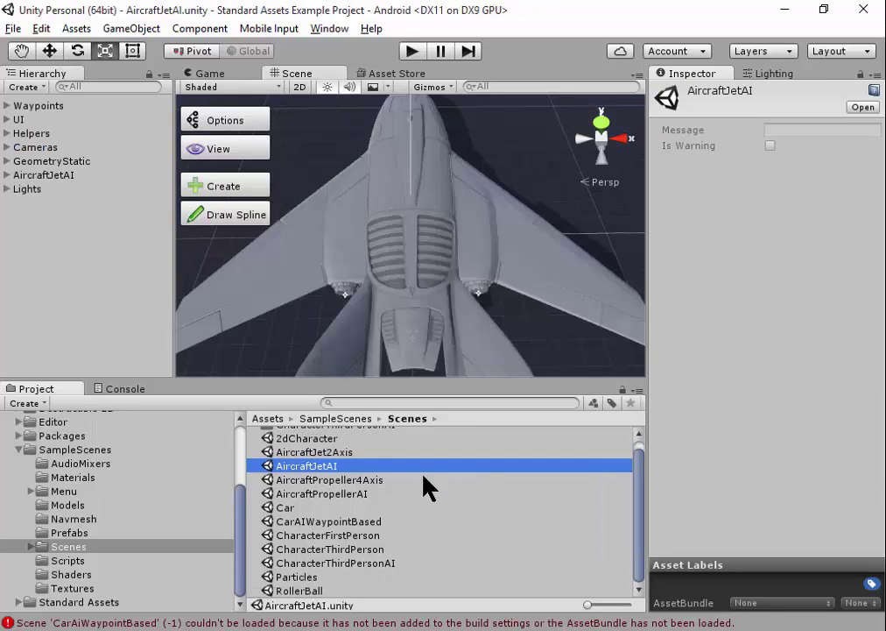
click(409, 51)
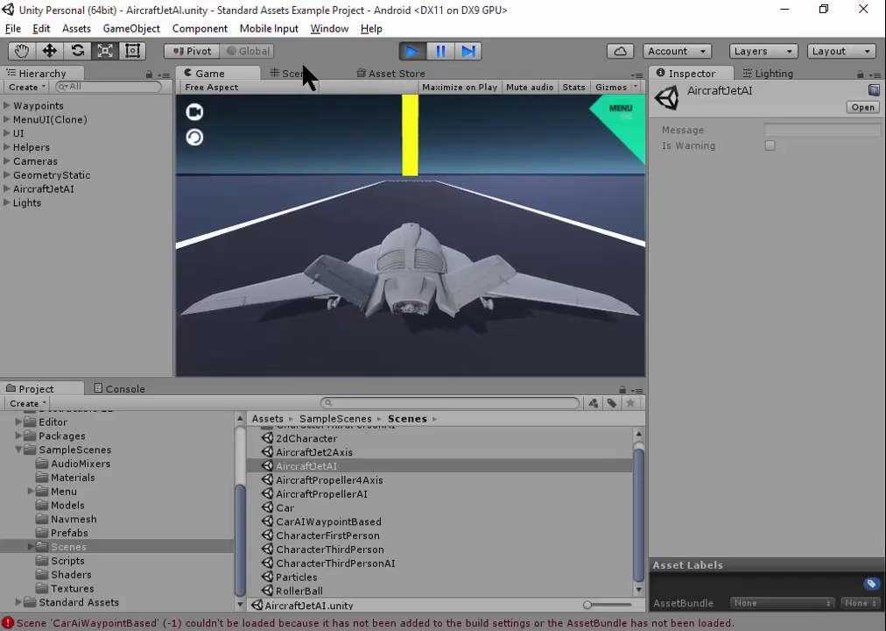
Step: In the Scene view, select the AircraftJetAI jet and frame the view on it
click(303, 74)
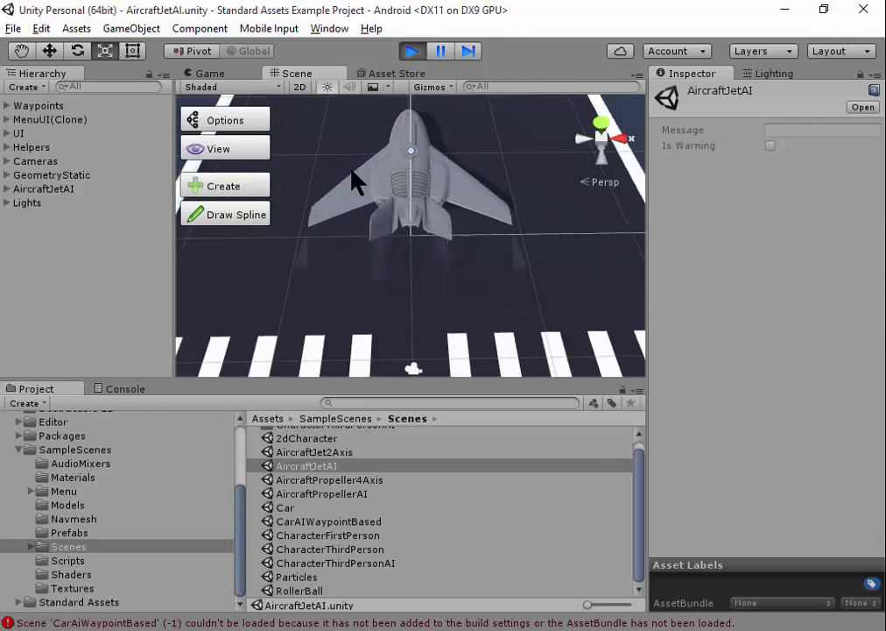
scroll(355, 179, down, 3)
scroll(354, 178, down, 3)
scroll(355, 175, down, 3)
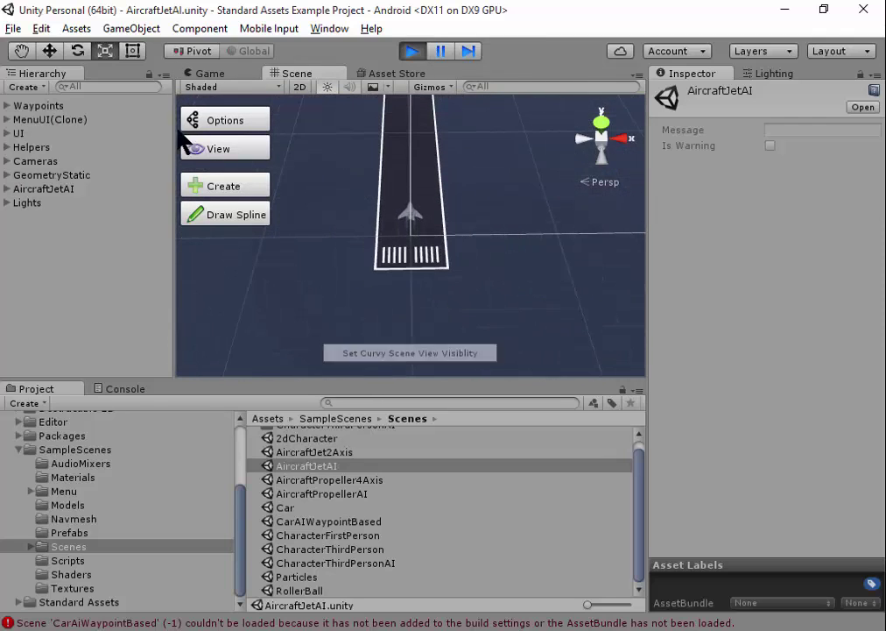
click(70, 188)
key(shift+f)
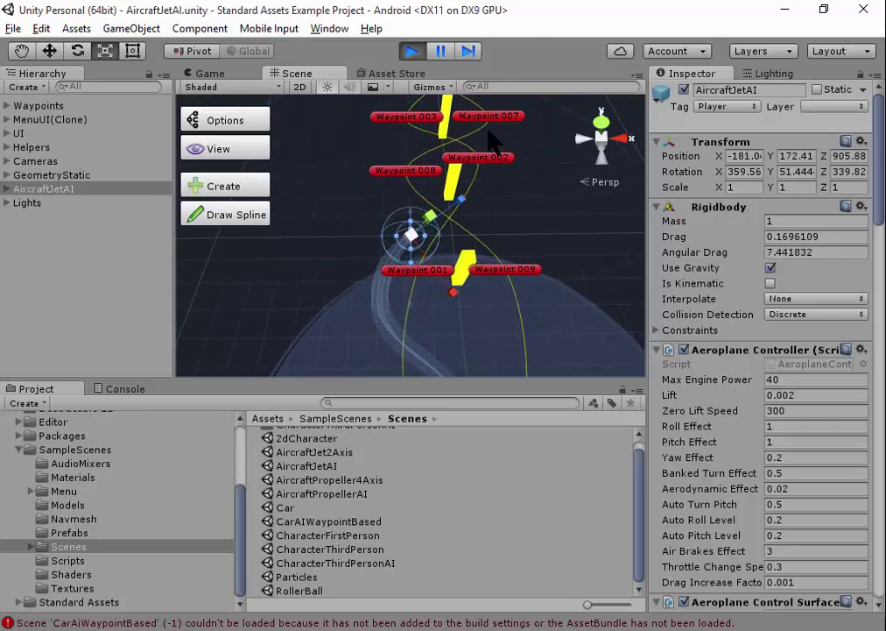
Step: Cycle through the Game view cameras, ending on the jet-following camera
click(221, 74)
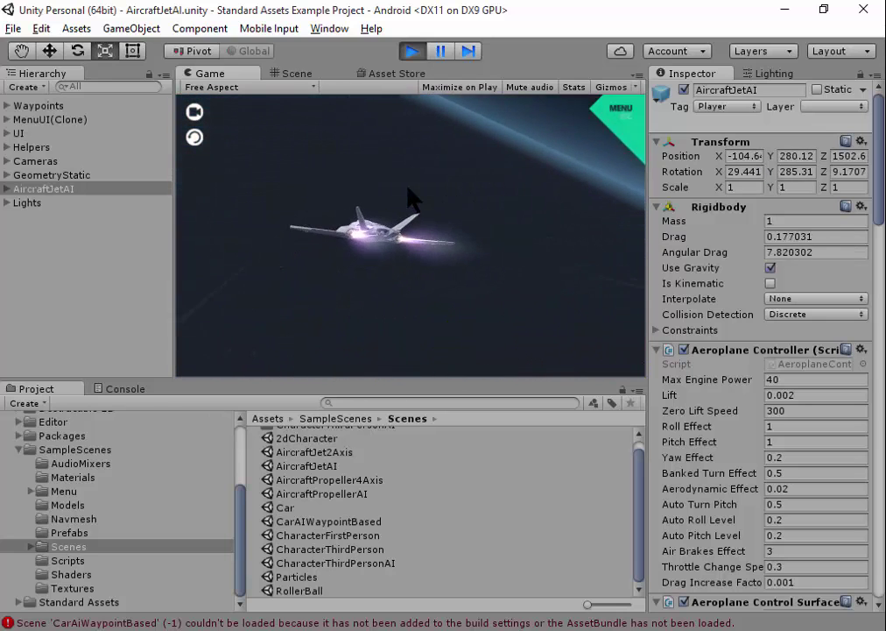
click(194, 111)
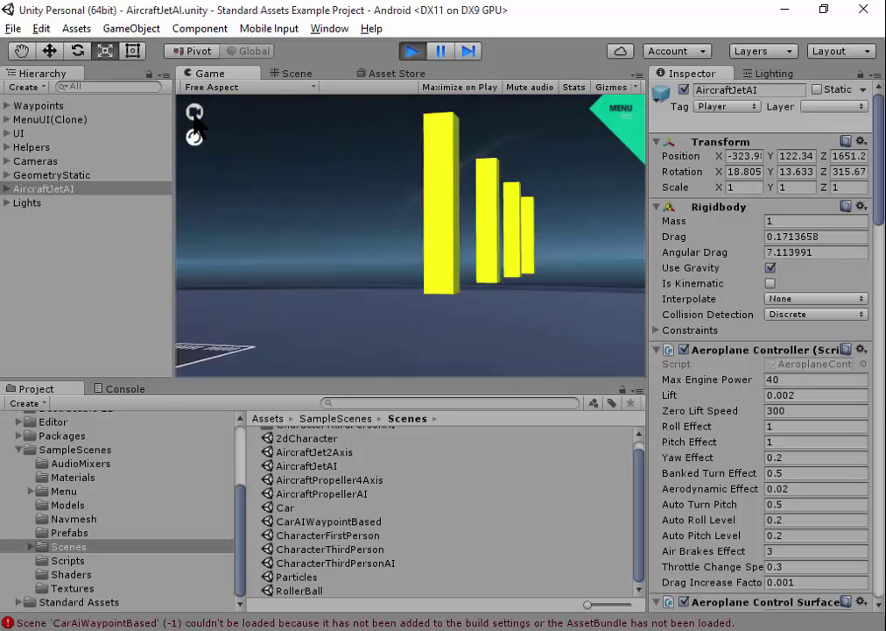
click(195, 112)
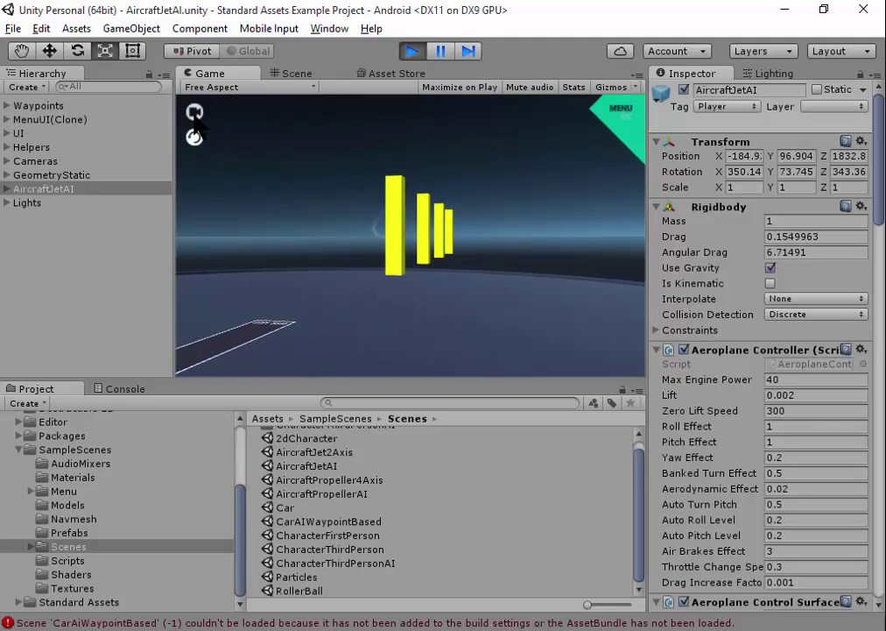
click(194, 111)
click(195, 111)
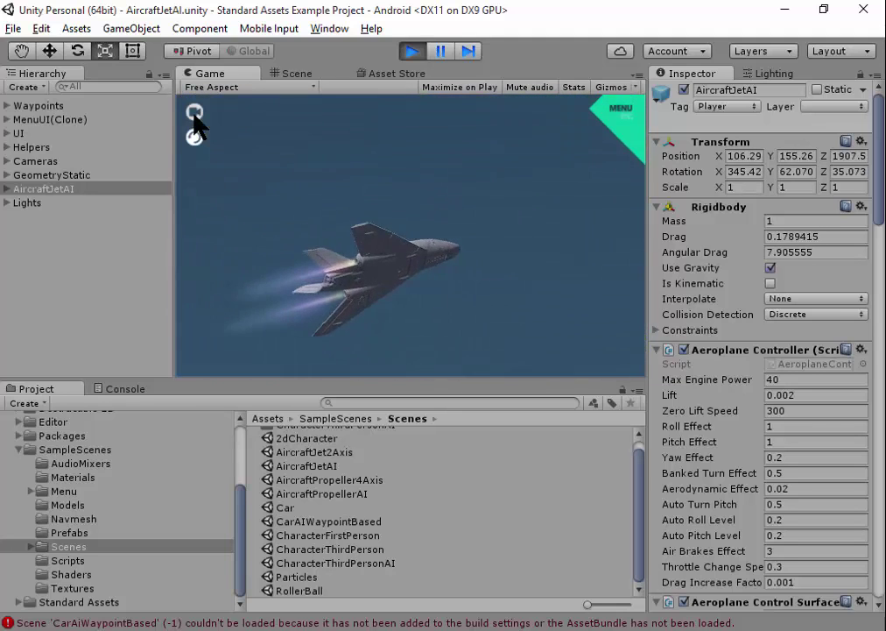
Step: Orbit the Scene view around the jet's waypoint path, then stop Play mode
click(298, 73)
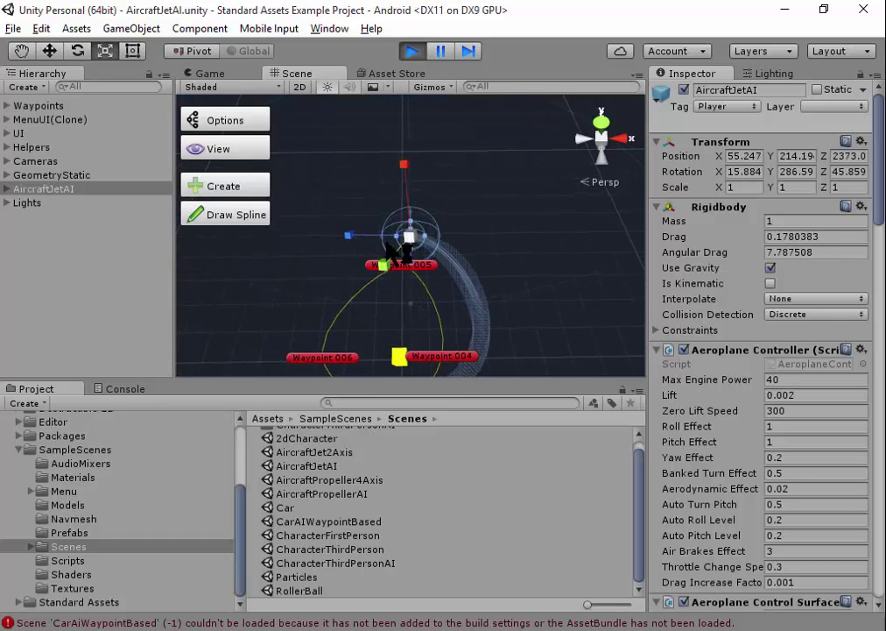
mouse_move(471, 334)
alt+mouse_down()
mouse_move(391, 348)
mouse_move(356, 292)
mouse_move(495, 258)
mouse_move(495, 189)
alt+mouse_up()
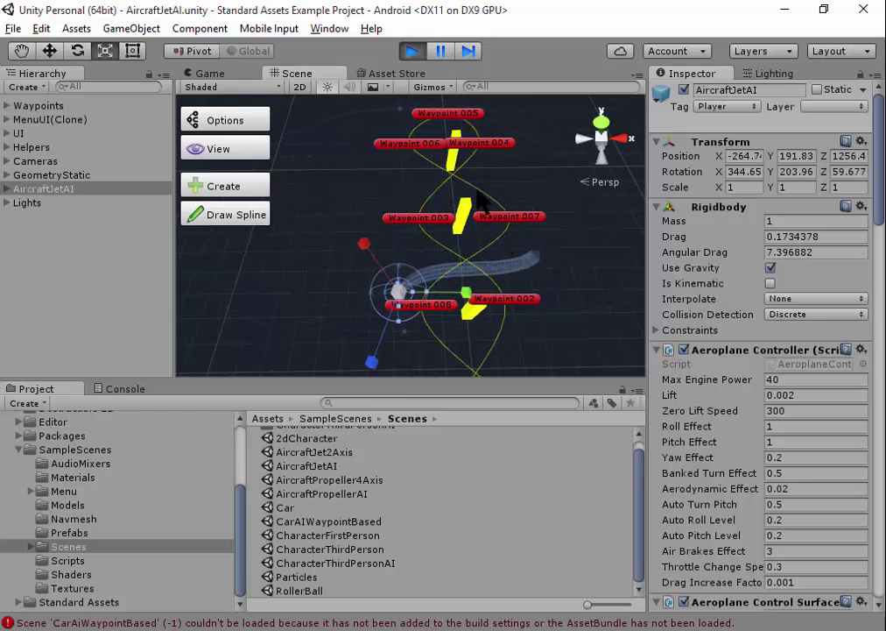
click(408, 53)
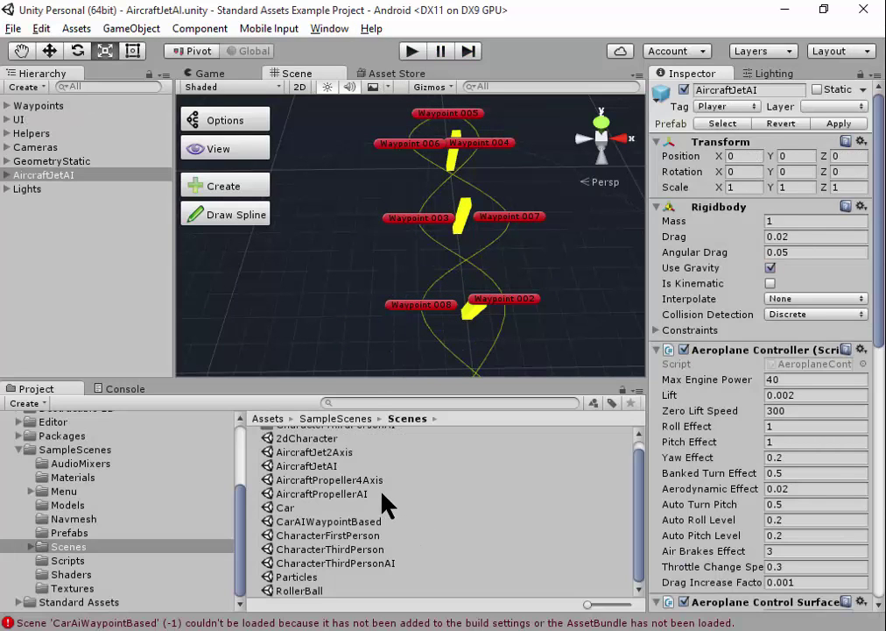
Step: Open the CharacterThirdPersonAI scene and start it in Play mode
click(406, 522)
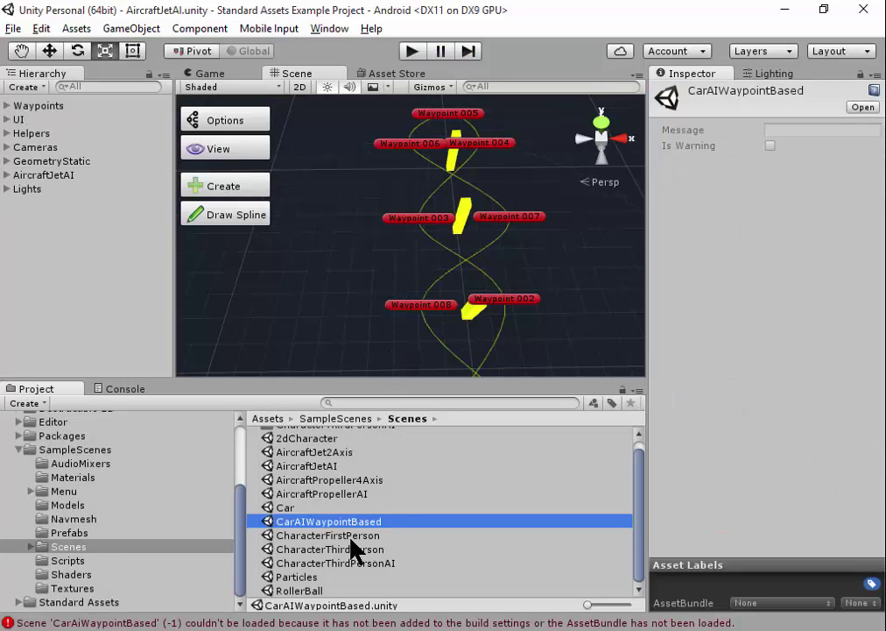
click(338, 563)
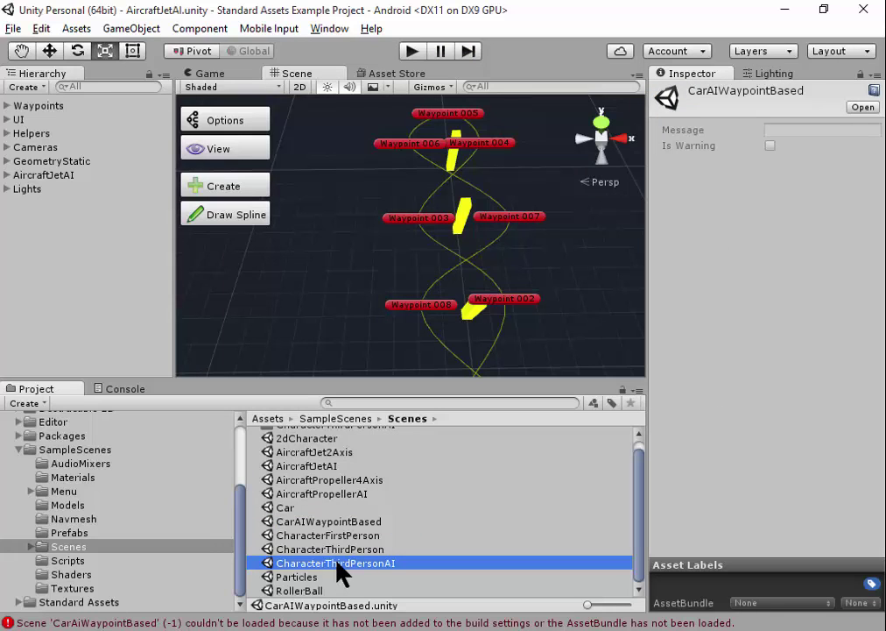
double_click(340, 565)
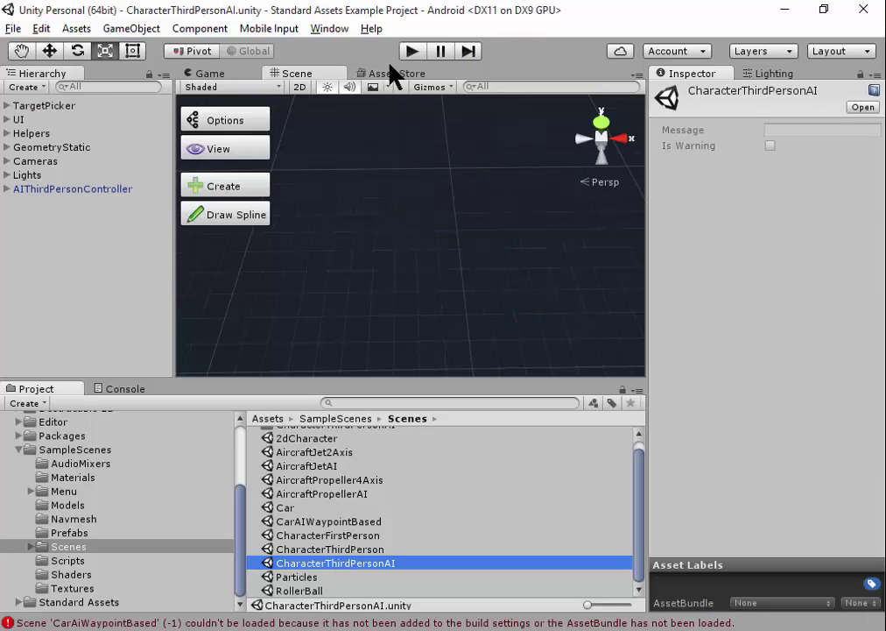
click(412, 50)
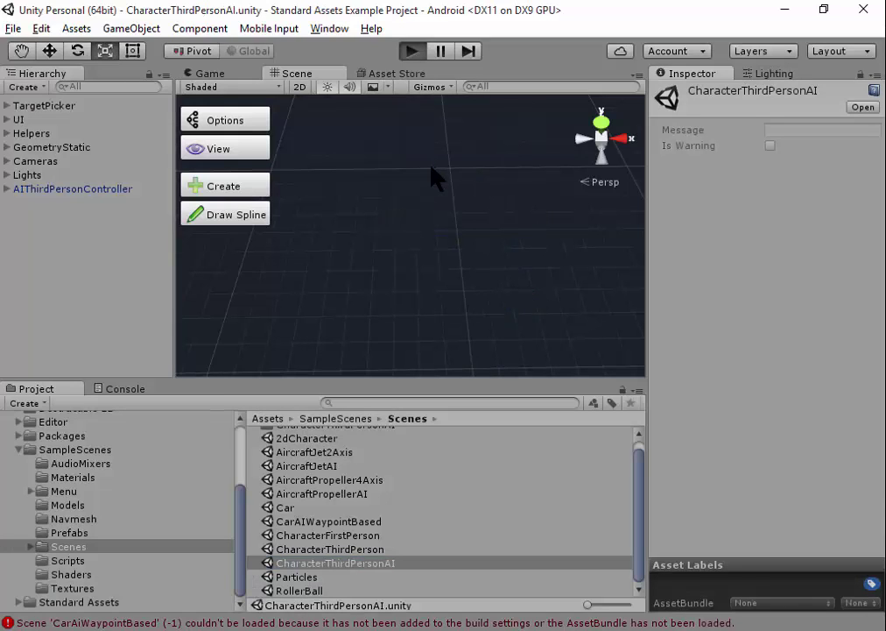
Step: Set several walk targets on the ground for the AI character to run to
click(341, 208)
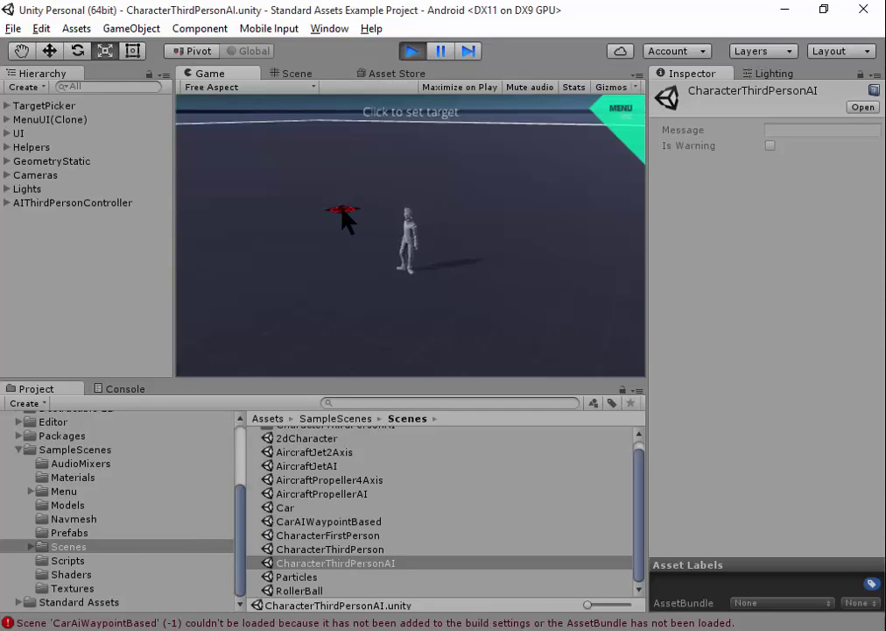
click(318, 205)
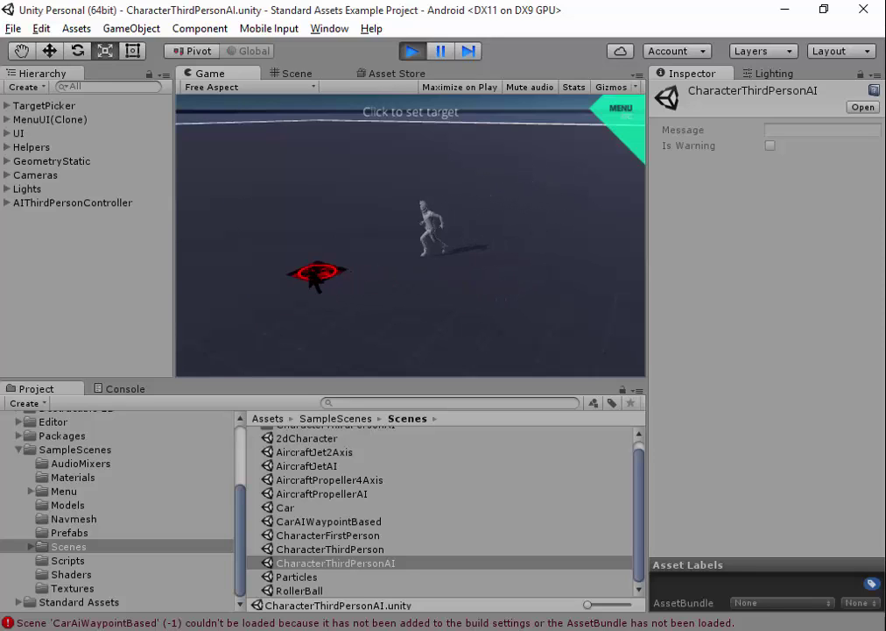
click(621, 110)
click(618, 186)
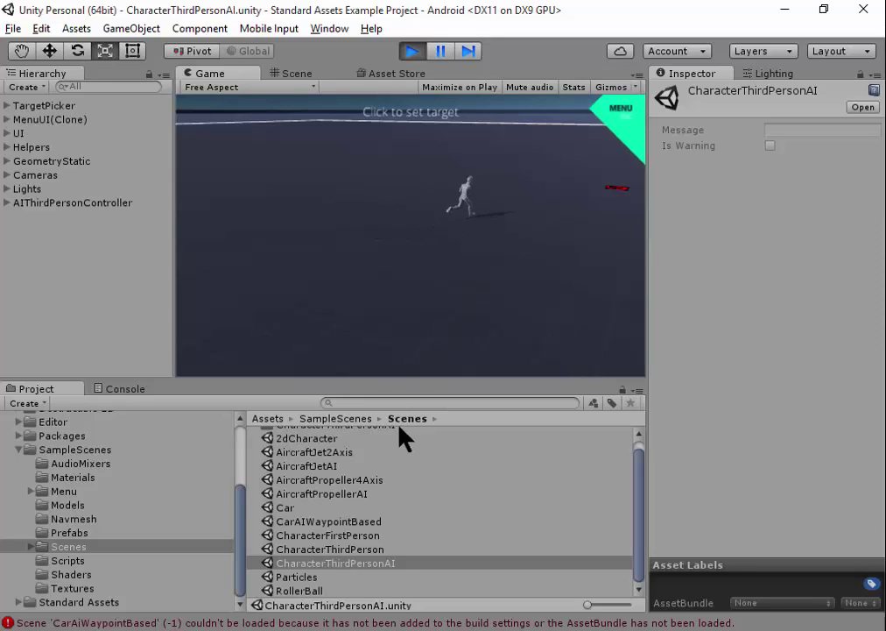
Step: Play the CharacterThirdPerson scene, walk the character forward along the platform, then stop
double_click(356, 550)
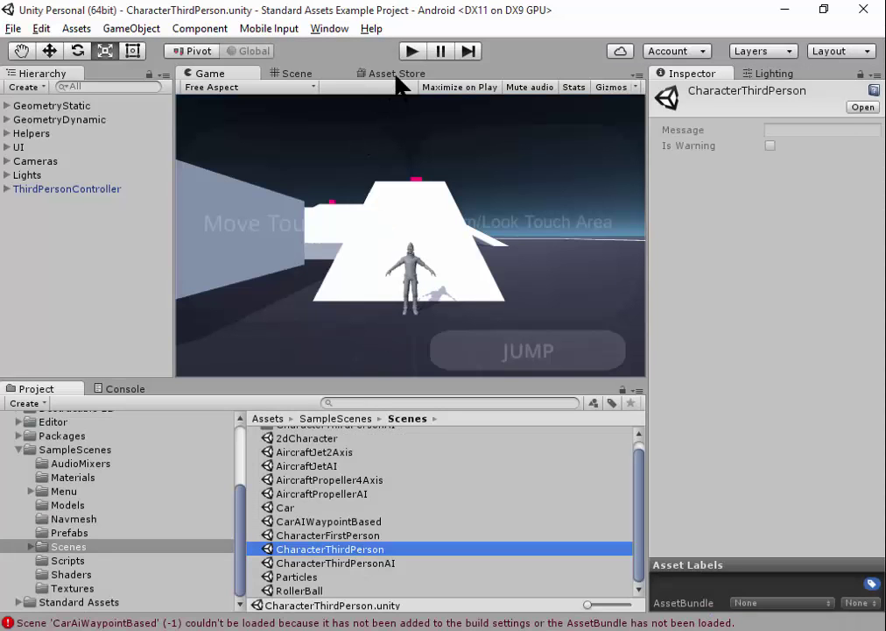
click(408, 51)
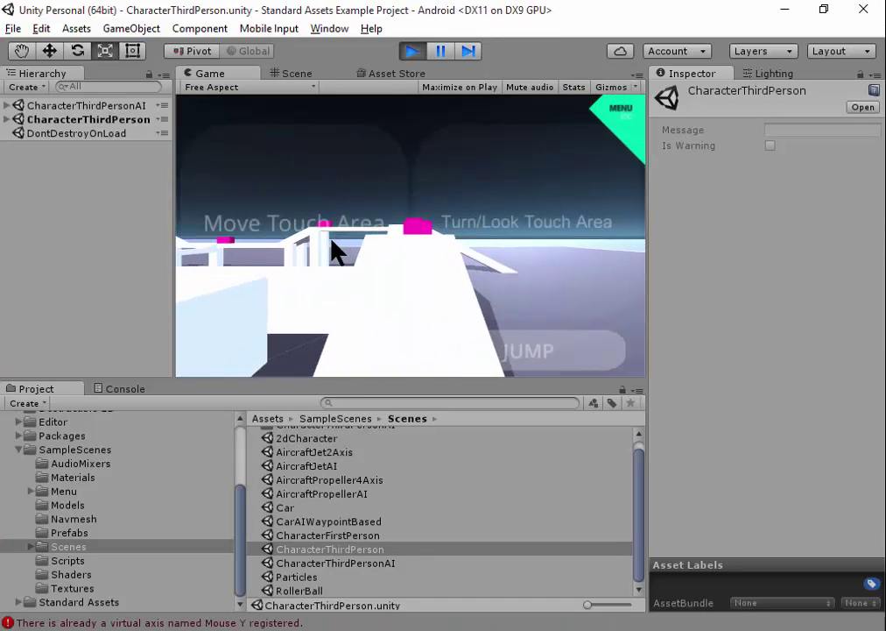
drag(347, 197, 345, 247)
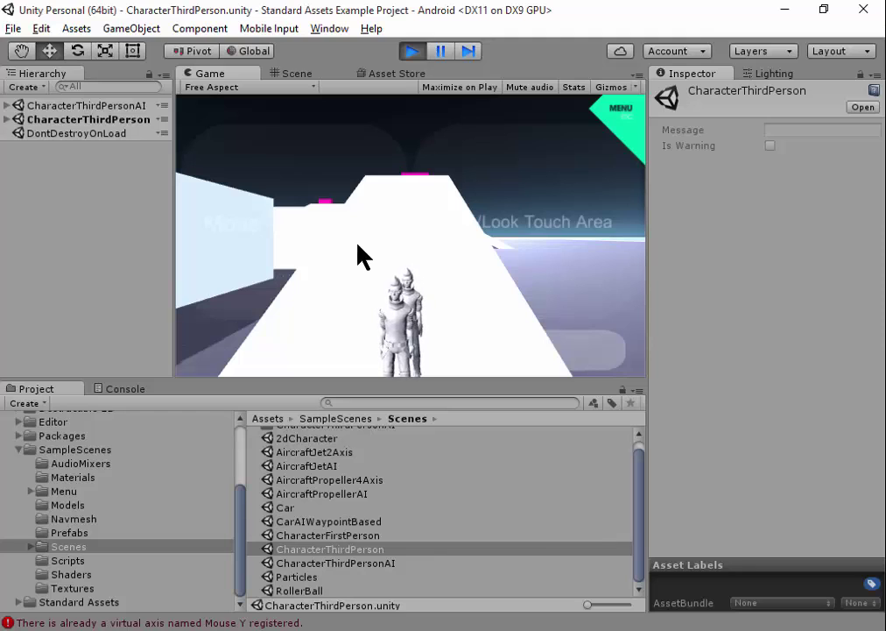
click(411, 51)
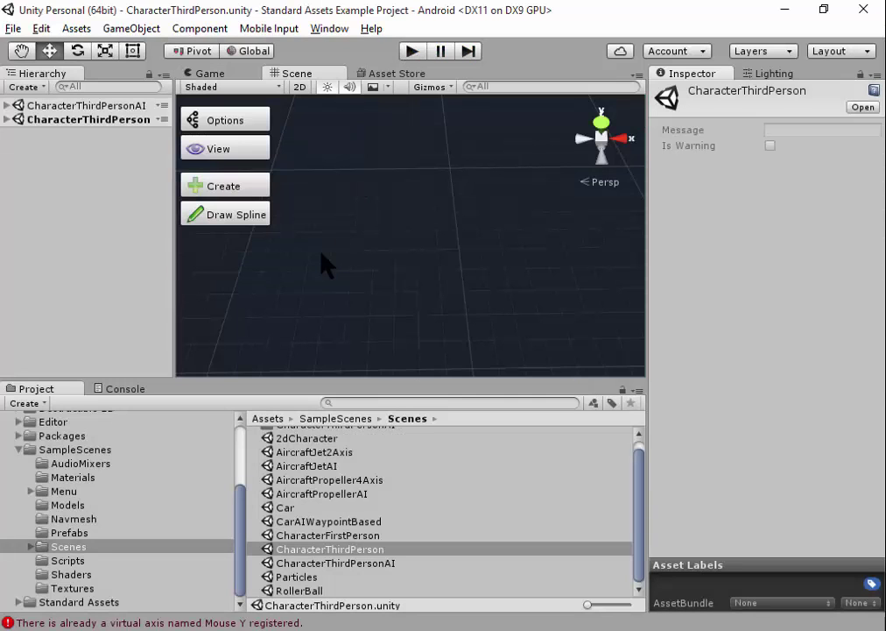
Step: Add a new untitled scene alongside the loaded character scenes
click(13, 28)
click(60, 48)
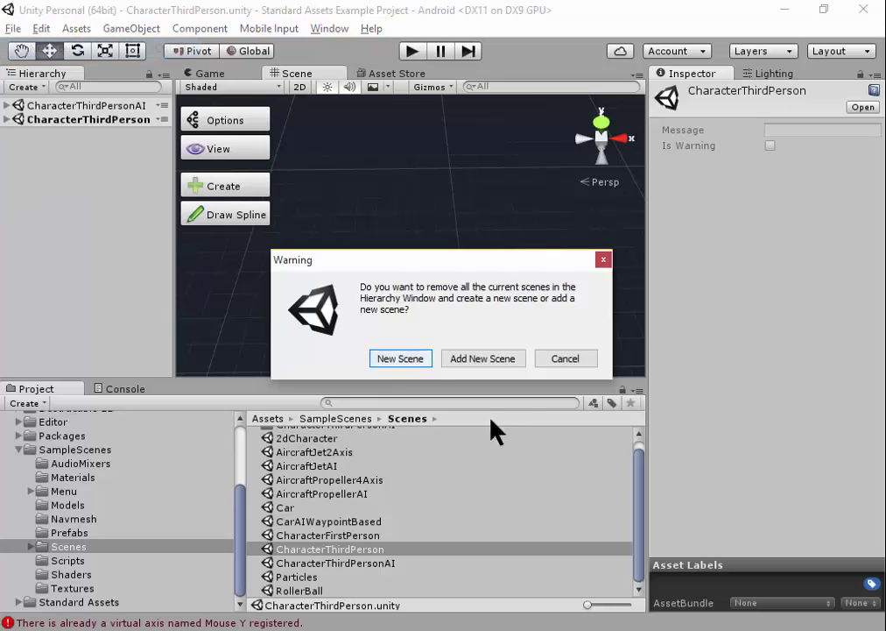
click(488, 361)
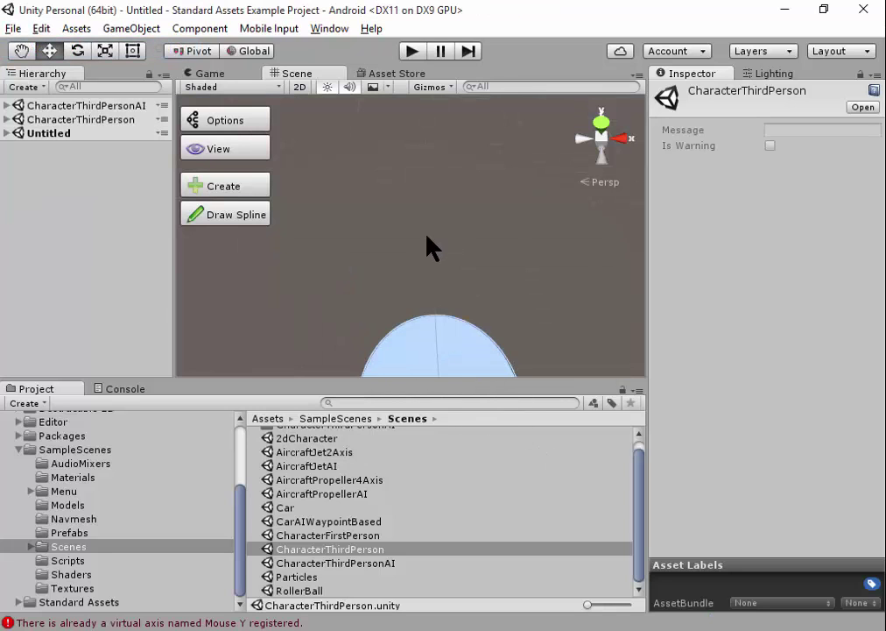
scroll(427, 240, down, 3)
right_drag(429, 245, 164, 203)
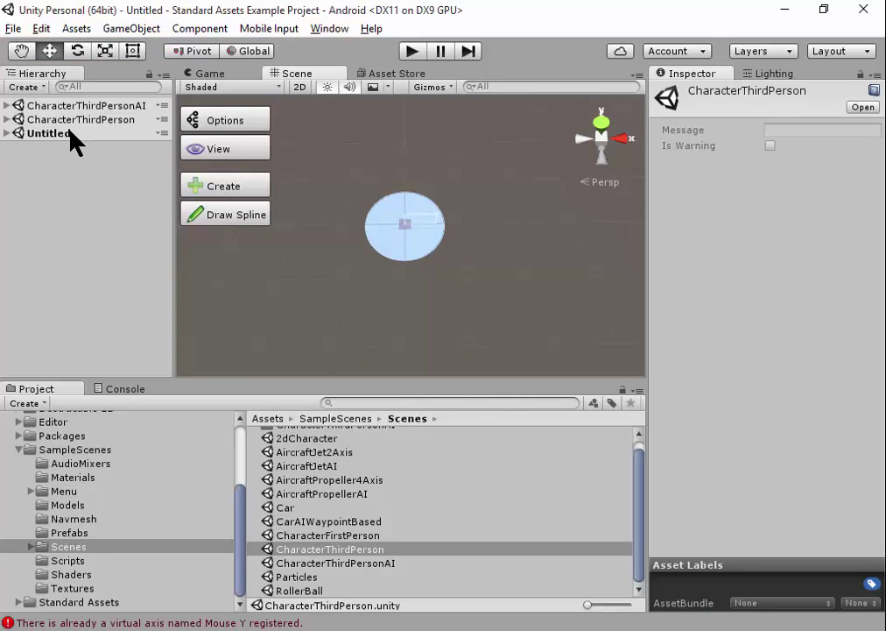
Step: Unload and remove the CharacterThirdPerson scene from the Hierarchy
click(114, 120)
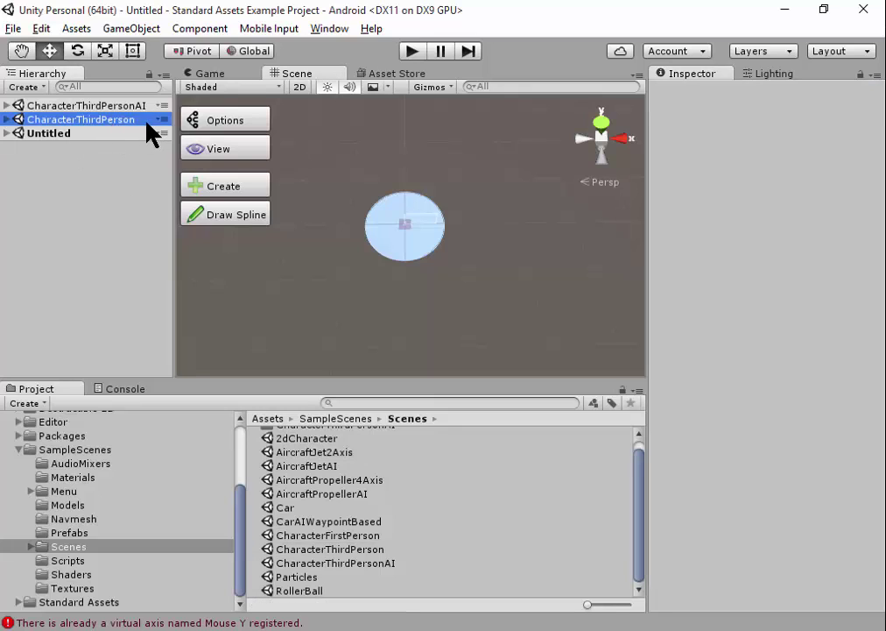
right_click(159, 121)
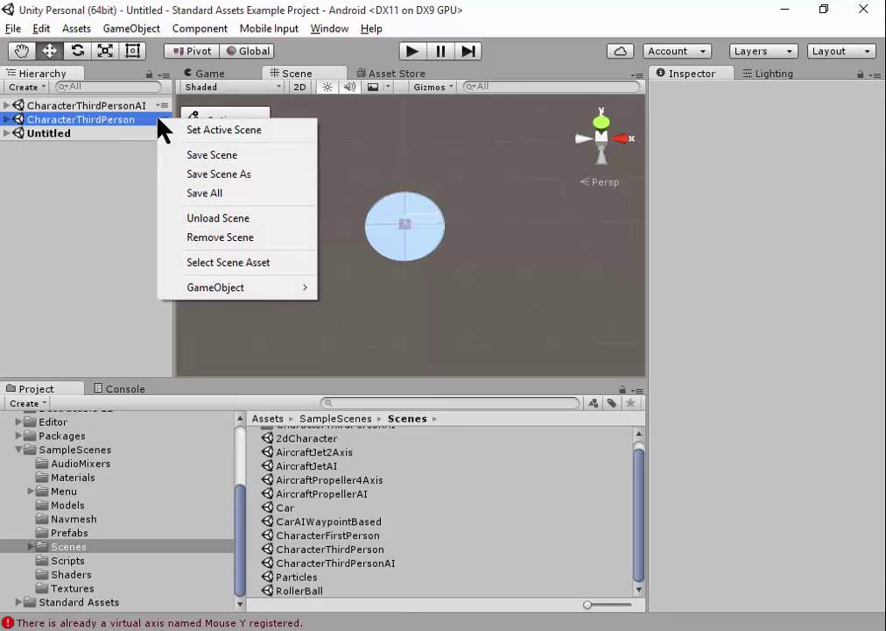
right_click(147, 133)
right_click(166, 122)
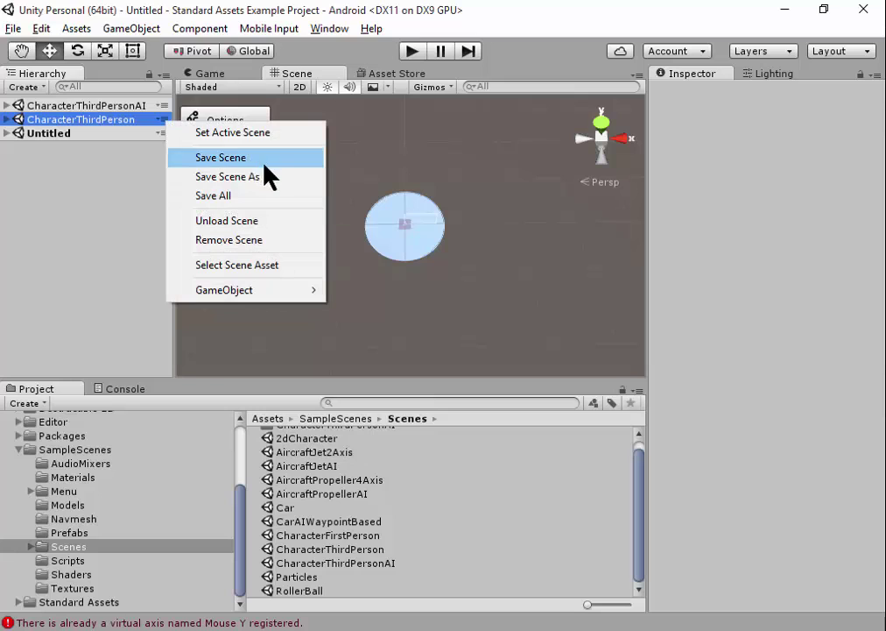
click(285, 220)
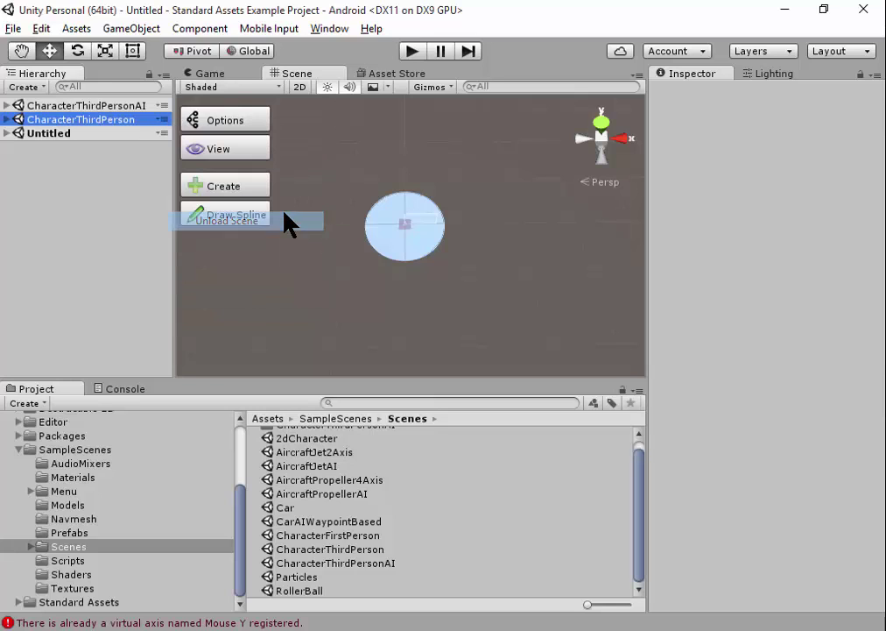
right_click(161, 123)
click(211, 150)
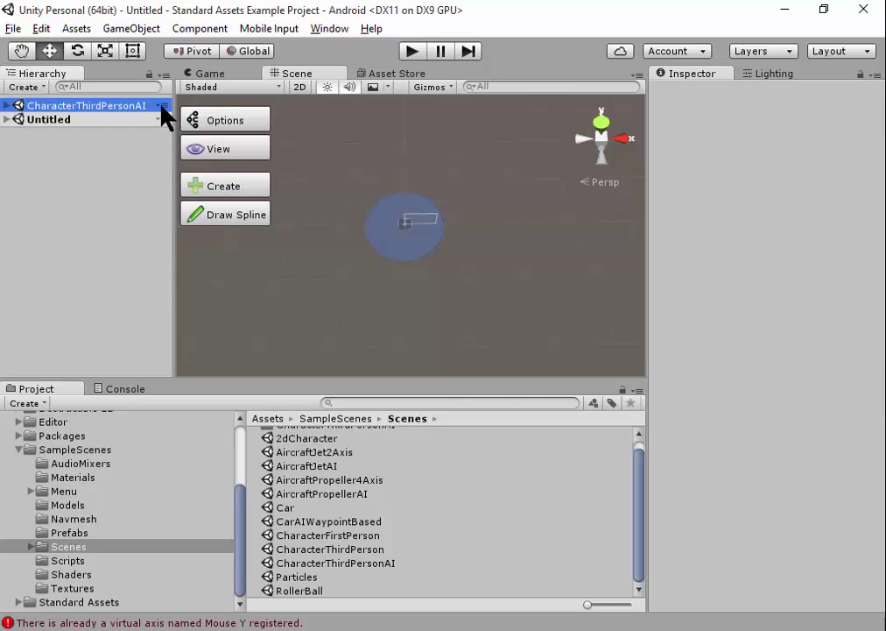
Step: Remove the CharacterThirdPersonAI scene from the Hierarchy
right_click(161, 106)
click(251, 225)
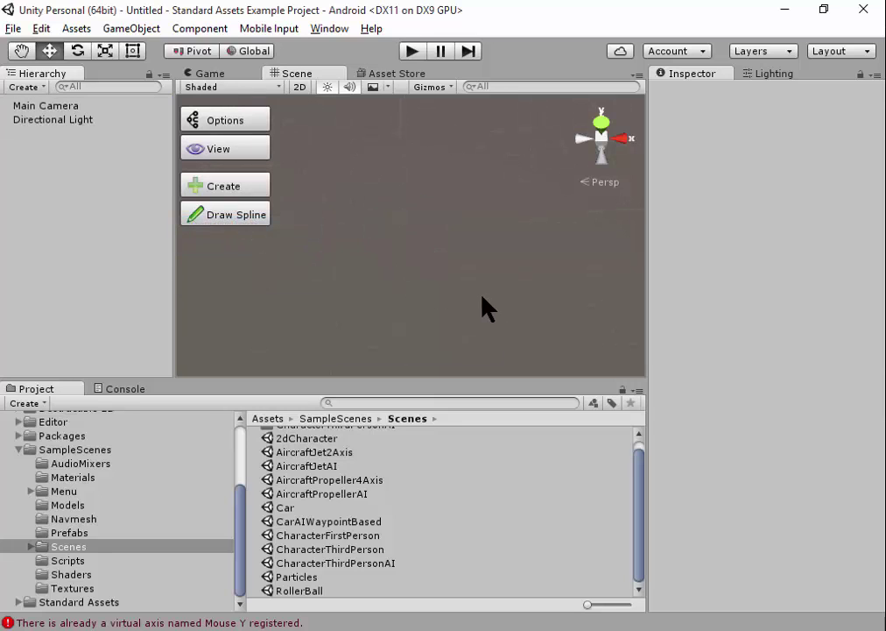
alt+drag(419, 273, 409, 152)
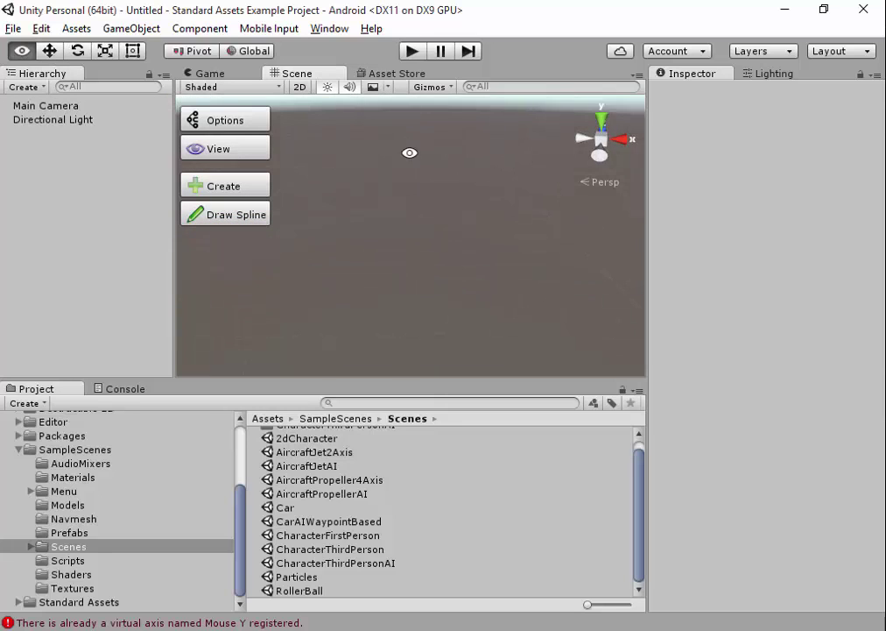
Step: Create a Plane through GameObject > 3D Object > Plane
alt+drag(396, 237, 386, 207)
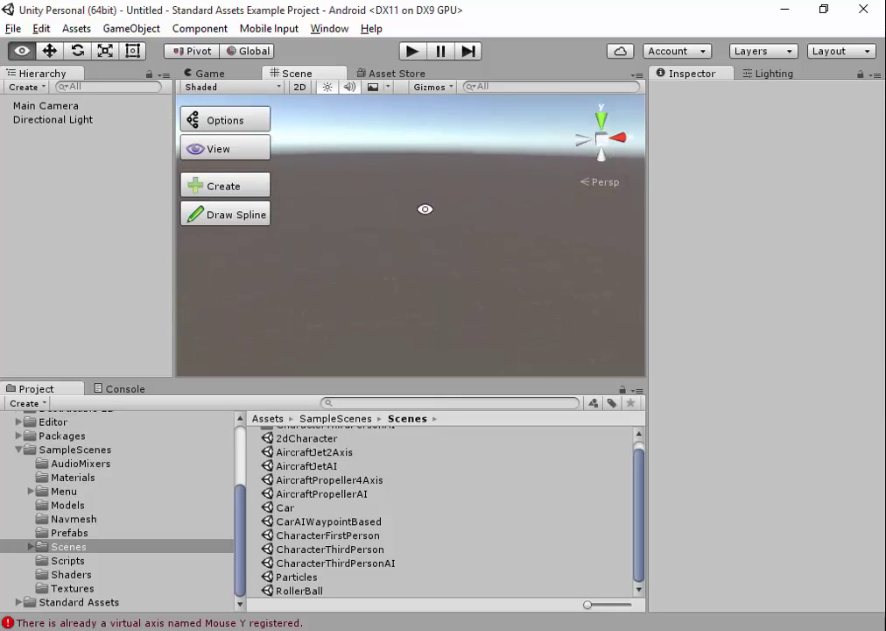
click(123, 28)
mouse_move(202, 158)
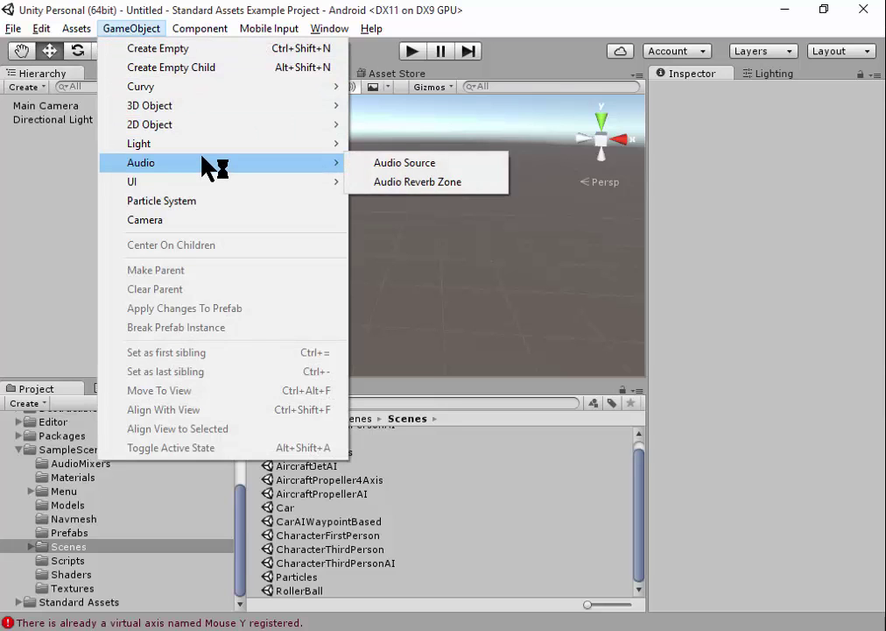
mouse_move(183, 109)
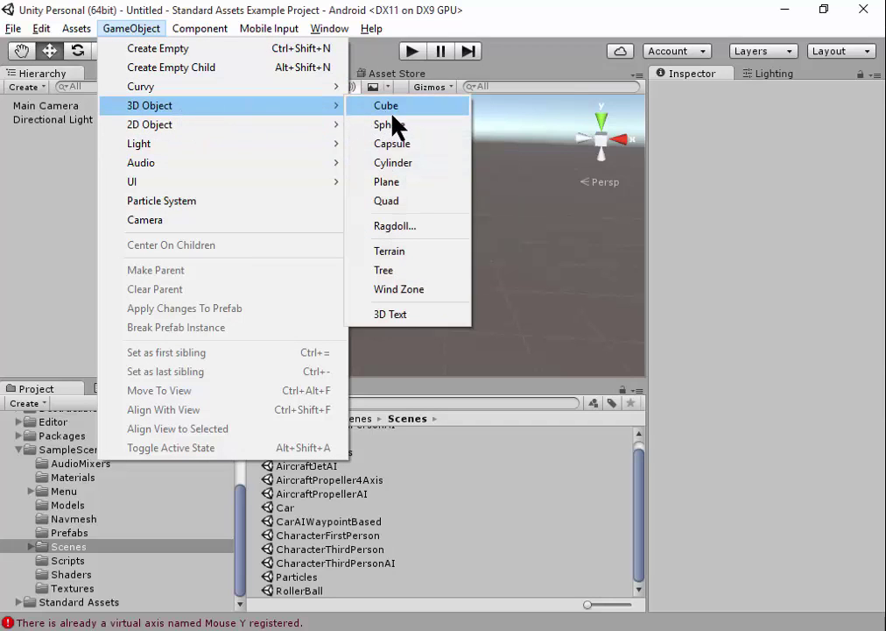
click(423, 182)
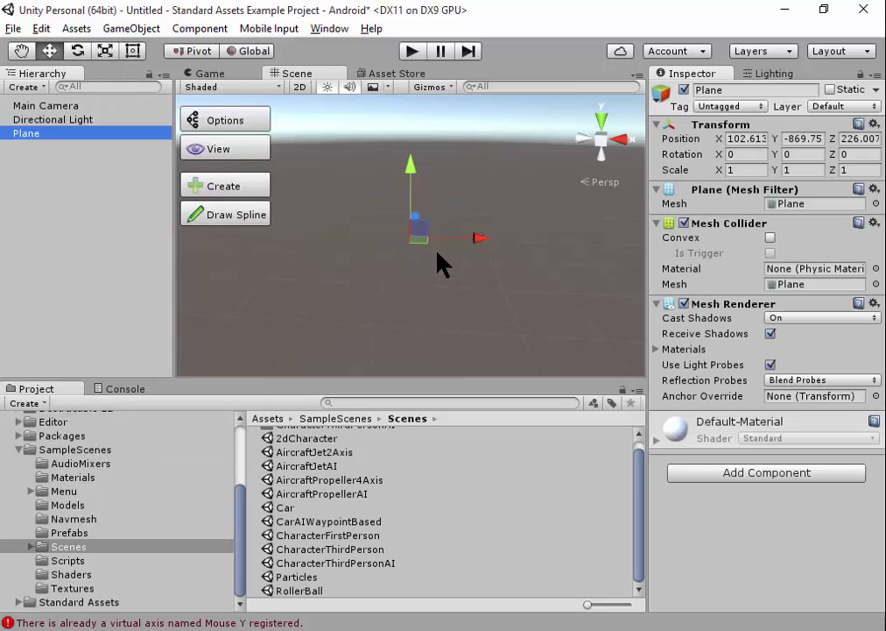
click(438, 254)
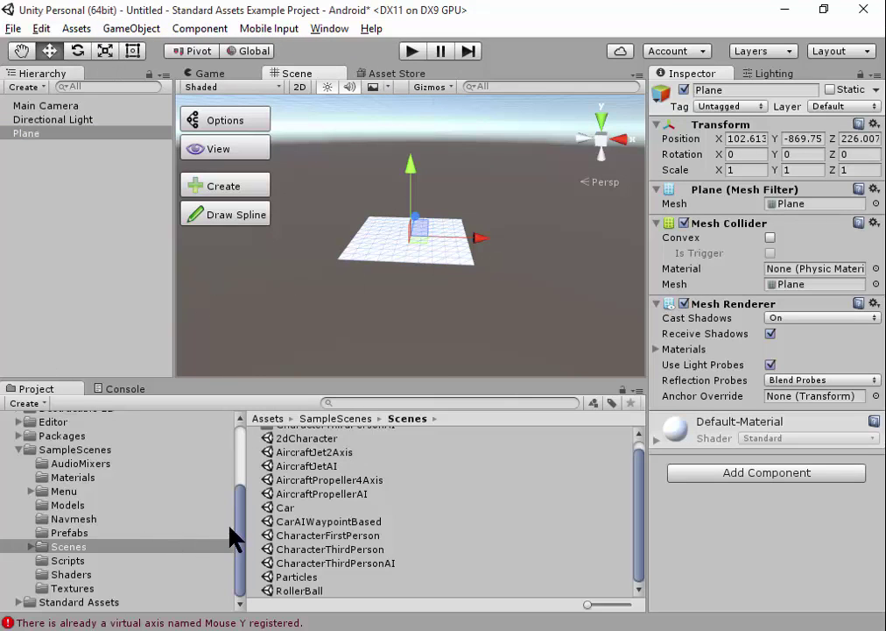
Step: Navigate the Project panel to Standard Assets > Vehicles > Car > Prefabs
click(19, 450)
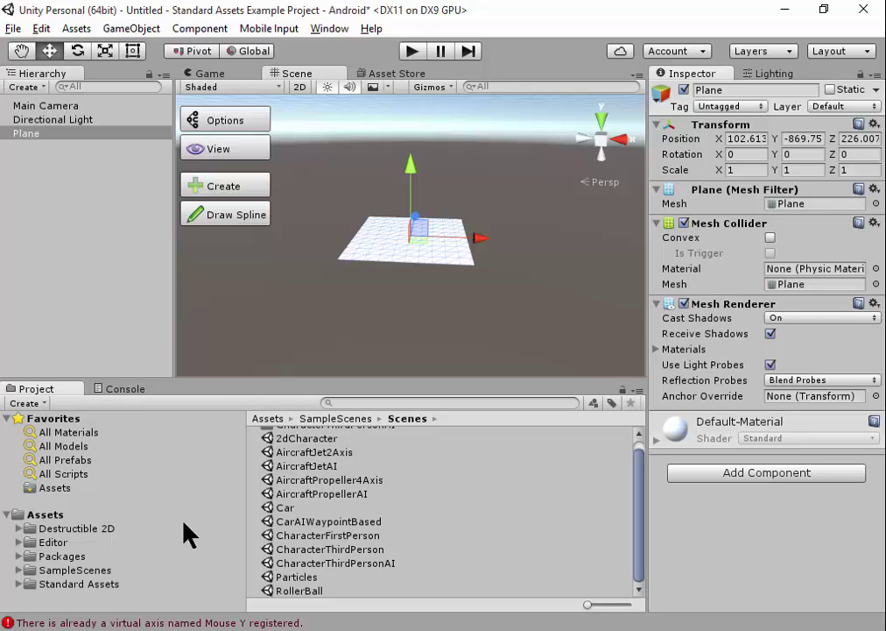
click(17, 583)
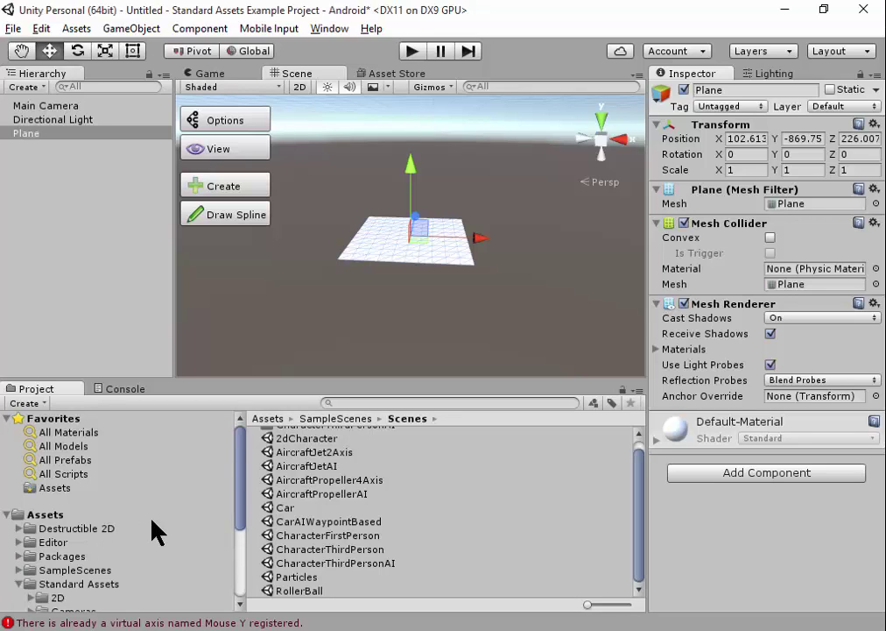
scroll(152, 530, down, 5)
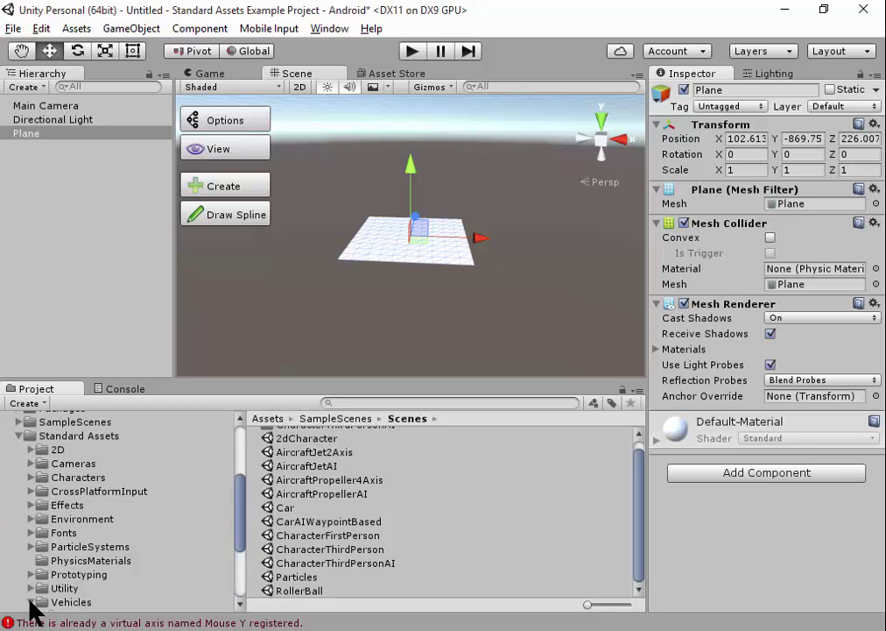
click(31, 601)
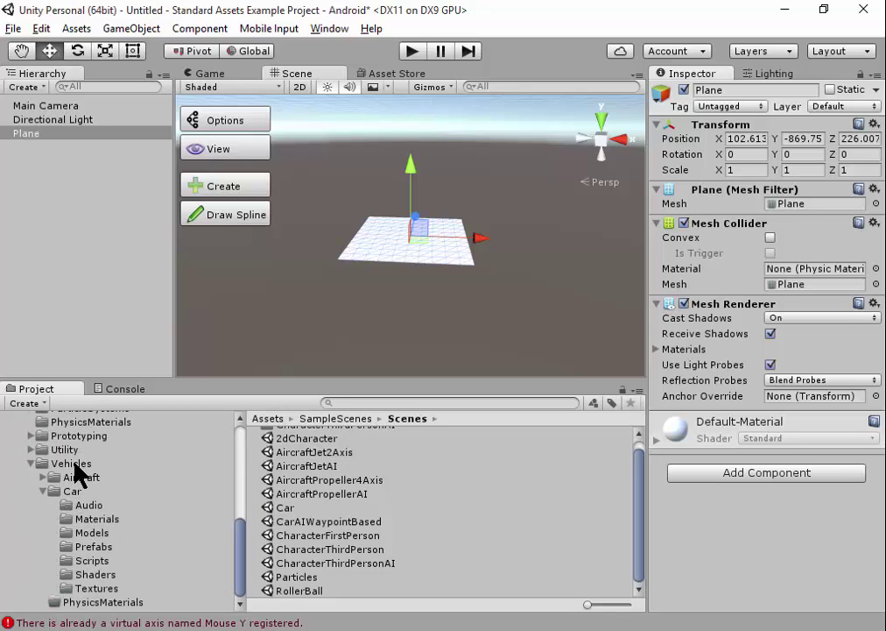
click(70, 491)
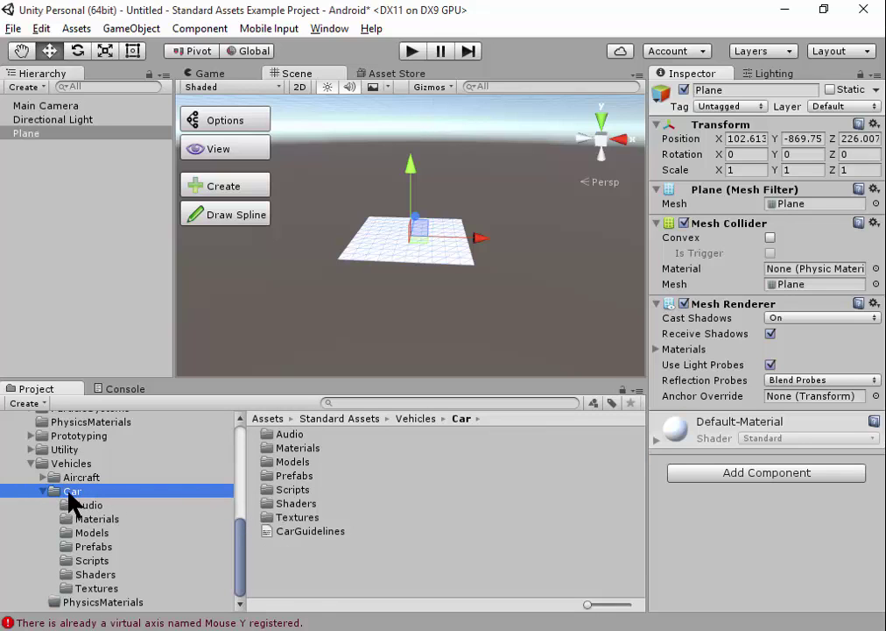
click(92, 547)
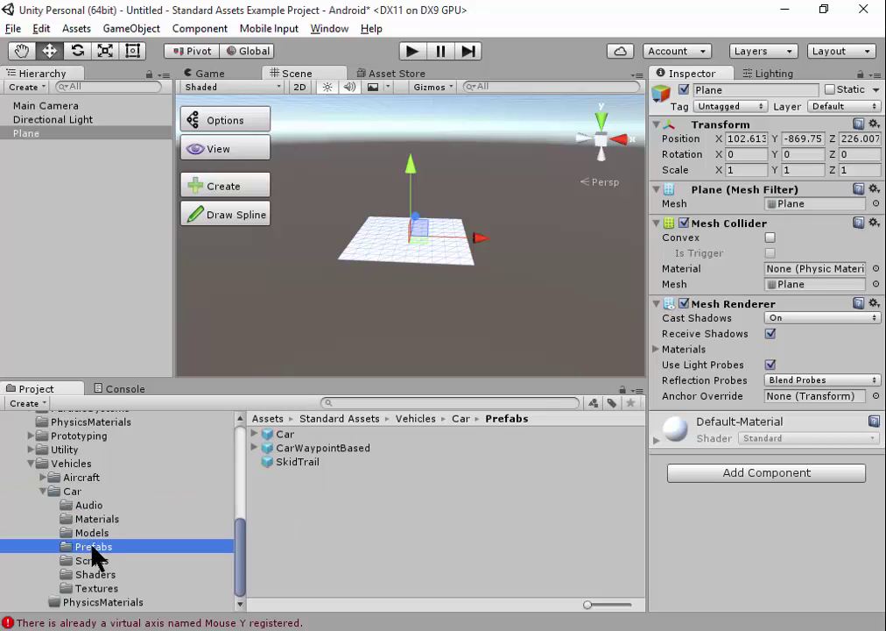
Step: Compare the Car and CarWaypointBased prefabs, ending with Car selected
click(283, 434)
click(300, 450)
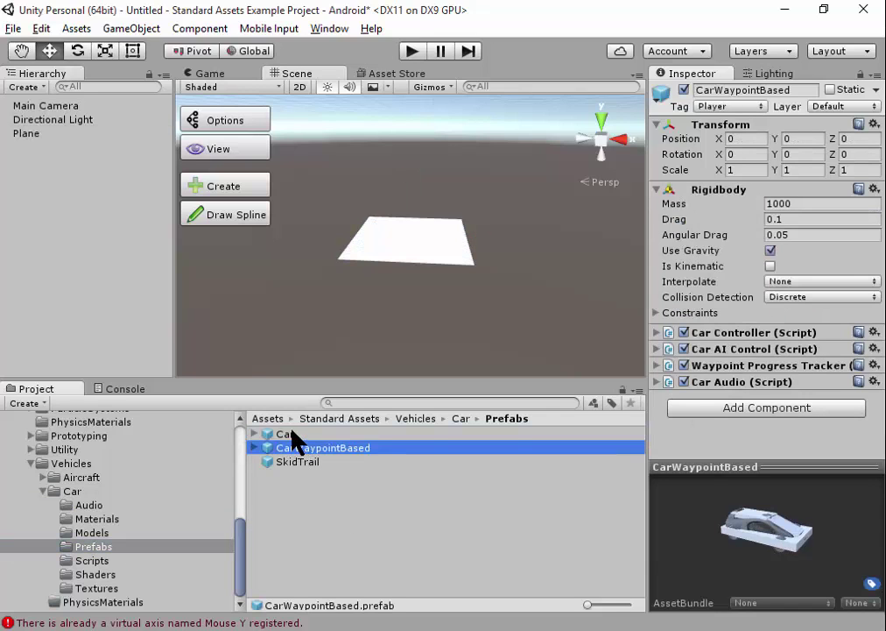
click(287, 433)
click(311, 448)
click(288, 435)
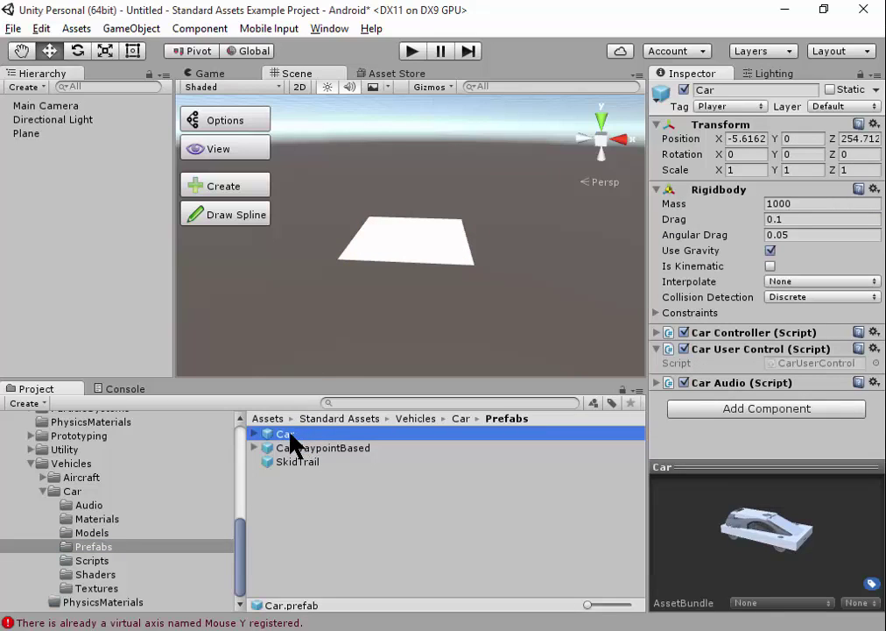
Step: Drag the Car prefab onto the plane in the Scene view
mouse_move(290, 434)
mouse_down()
mouse_move(412, 245)
mouse_move(419, 251)
mouse_up()
scroll(522, 286, up, 1)
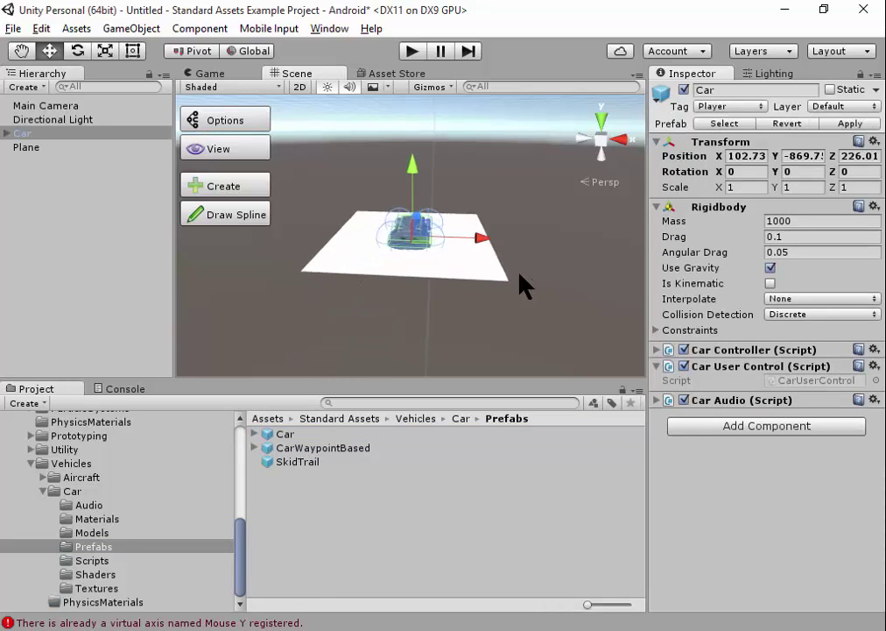
scroll(512, 289, up, 3)
scroll(506, 291, up, 3)
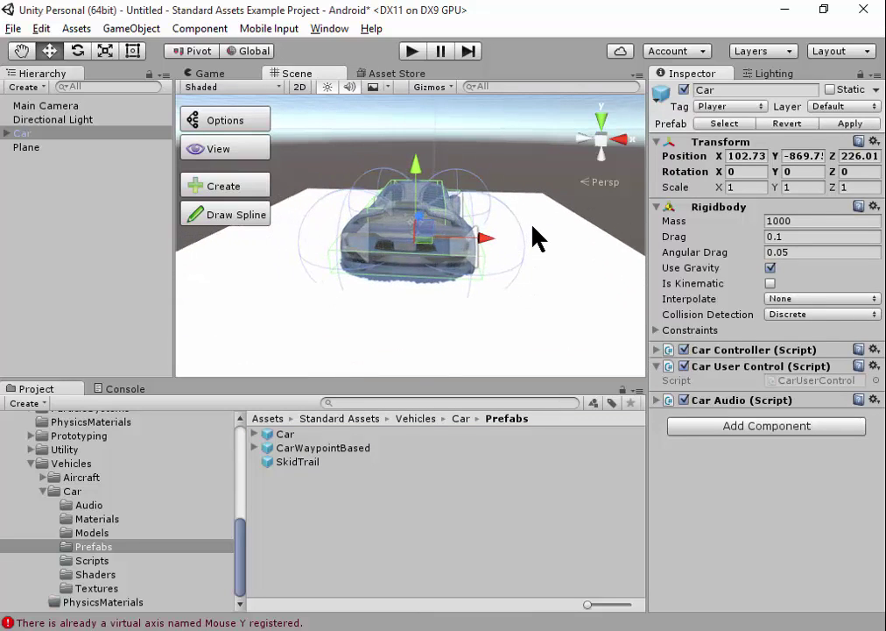
mouse_move(534, 236)
alt+mouse_down()
mouse_move(311, 325)
mouse_move(435, 310)
alt+mouse_up()
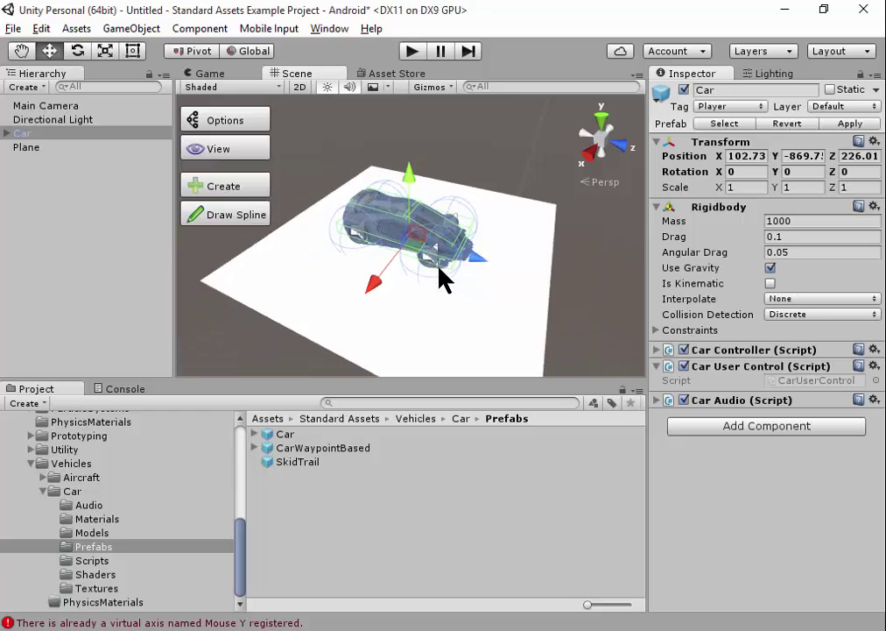
scroll(439, 269, down, 2)
Step: Scale the Plane up uniformly to 387.47 on every axis
click(446, 314)
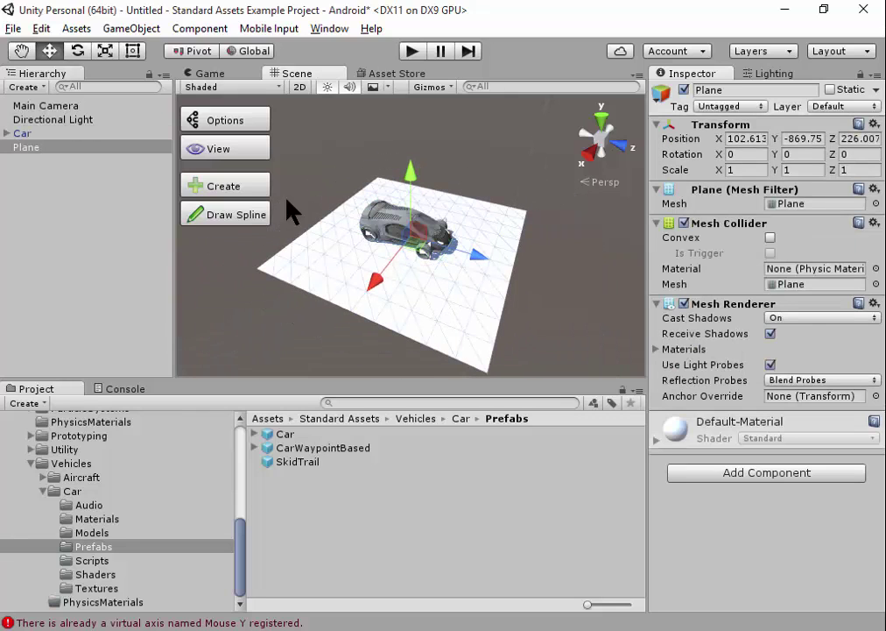
click(104, 50)
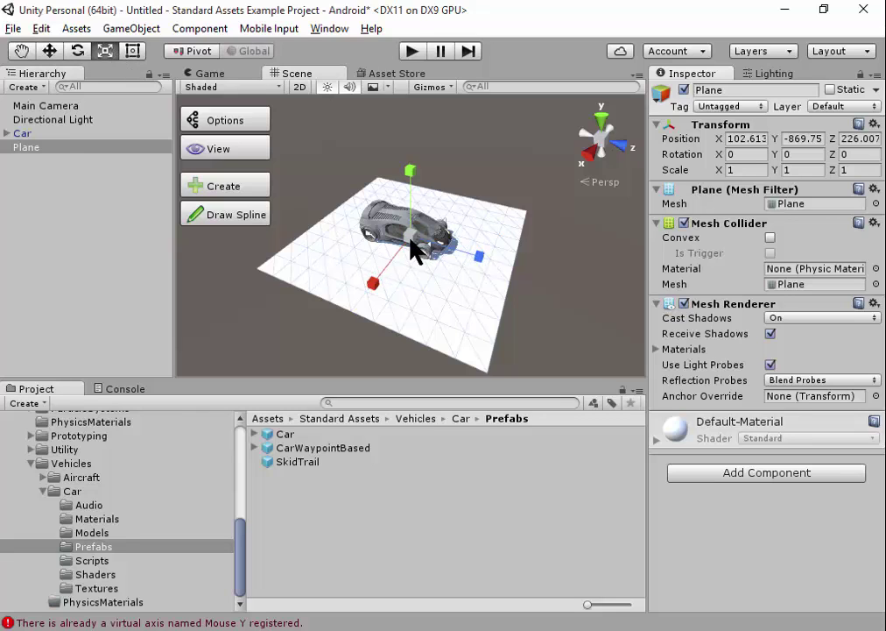
drag(410, 236, 652, 166)
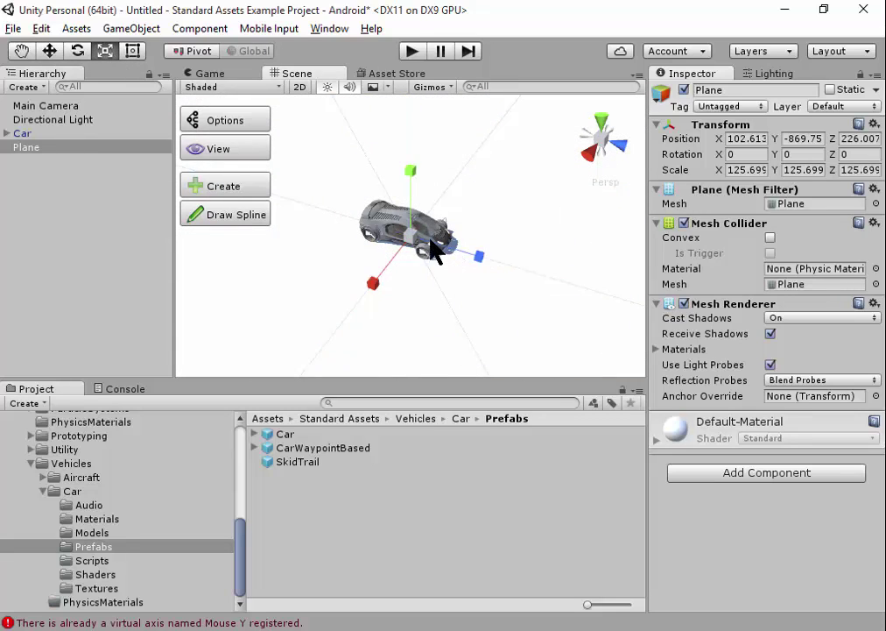
drag(411, 241, 523, 255)
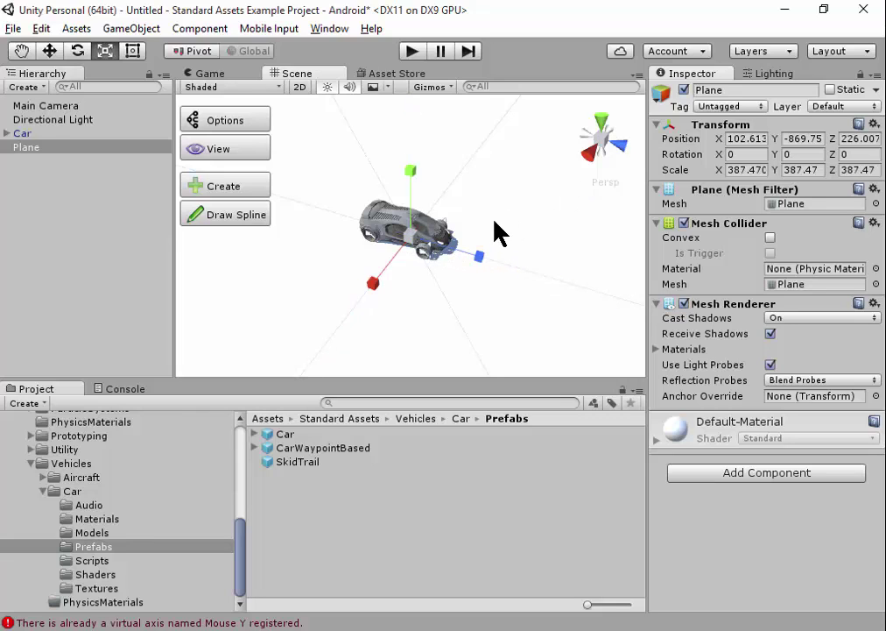
Step: Reselect the car and then the plane, and orbit the view around the car
click(42, 133)
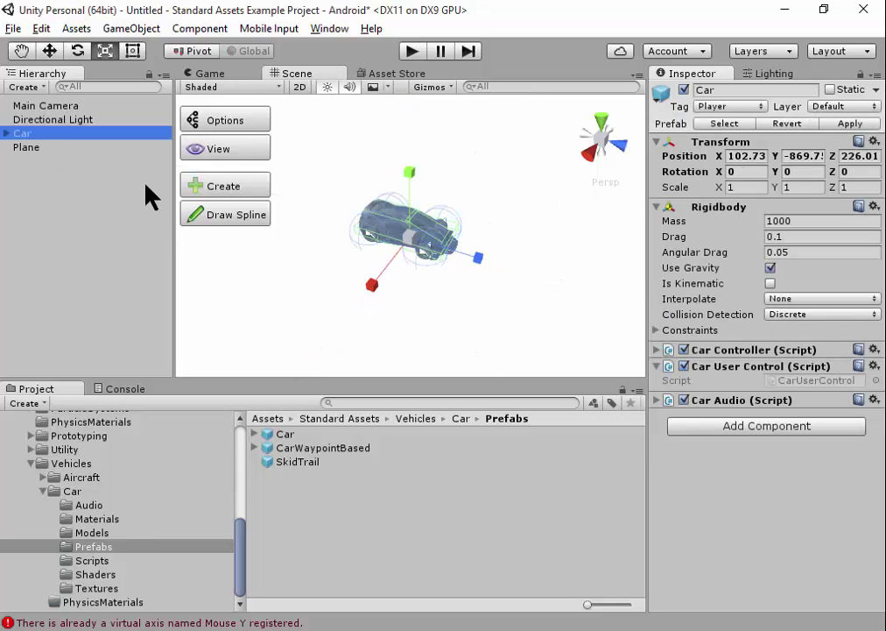
scroll(375, 247, up, 1)
scroll(382, 246, up, 2)
click(451, 156)
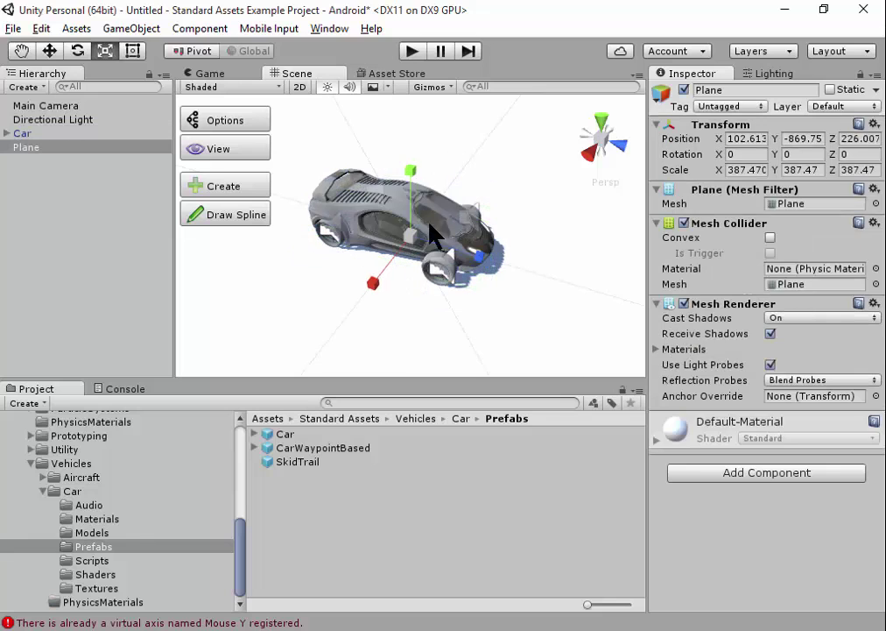
mouse_move(495, 223)
alt+mouse_down()
mouse_move(289, 217)
mouse_move(399, 222)
mouse_move(316, 230)
alt+mouse_up()
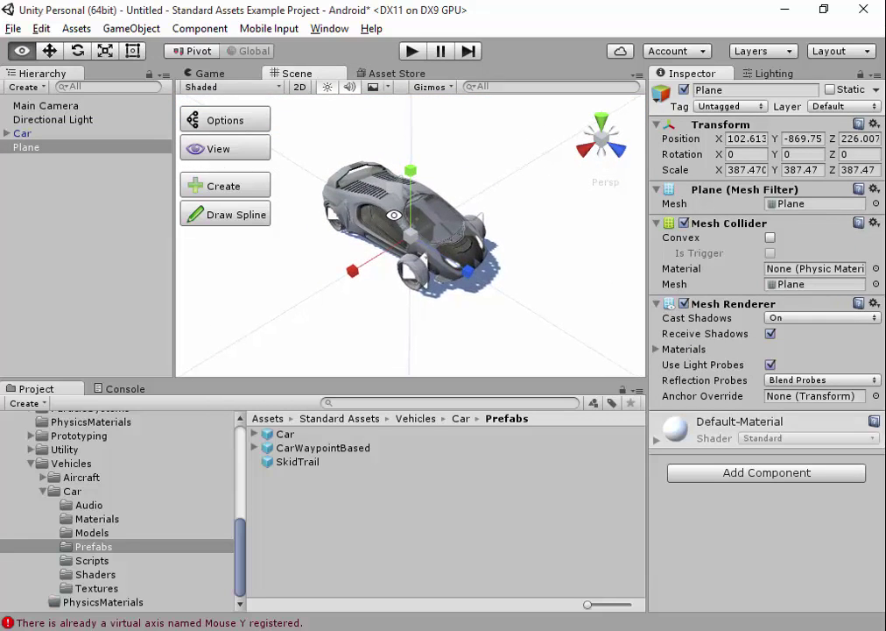
Step: Expand Car > SkyCar in the Hierarchy and select the SkyCarBody part
click(15, 133)
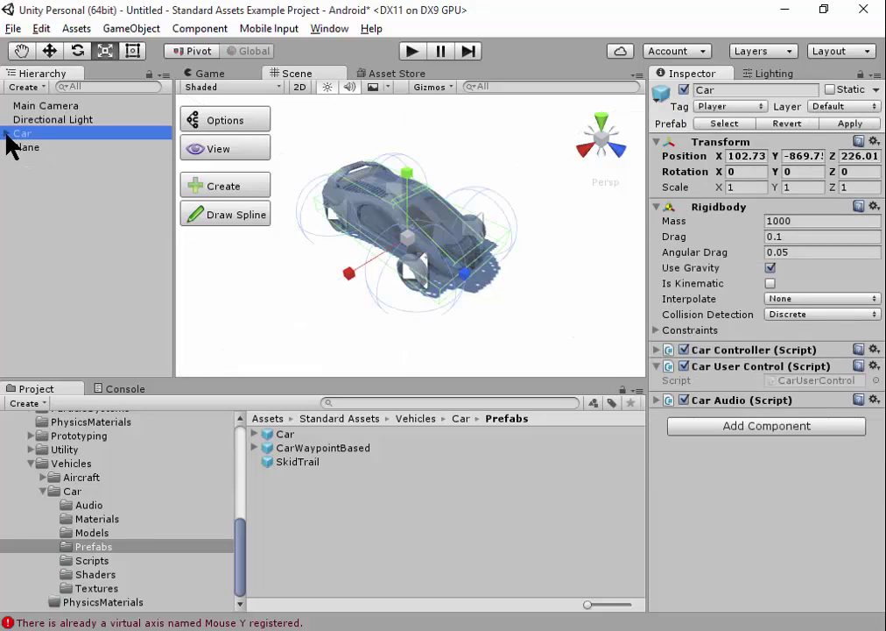
click(6, 134)
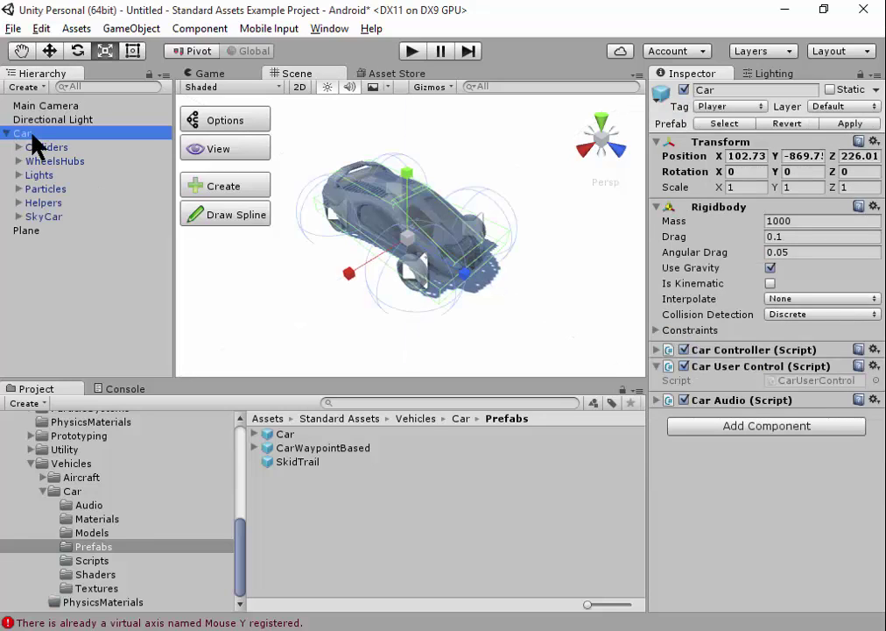
click(63, 218)
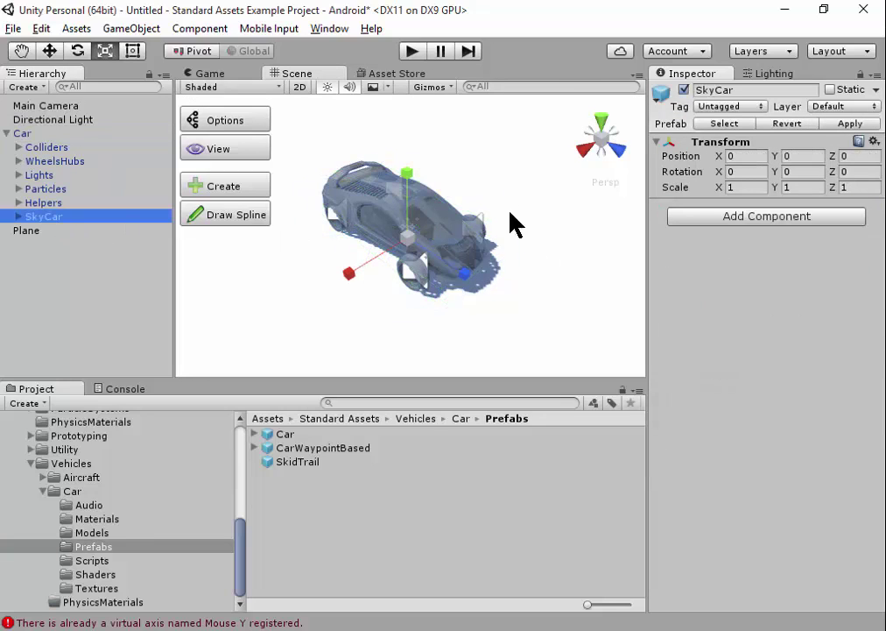
click(18, 216)
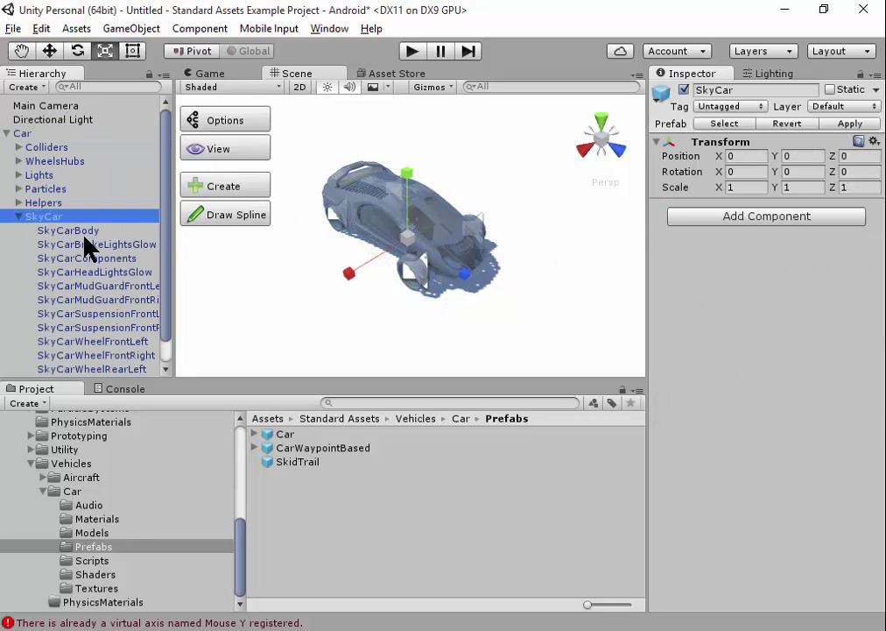
click(54, 231)
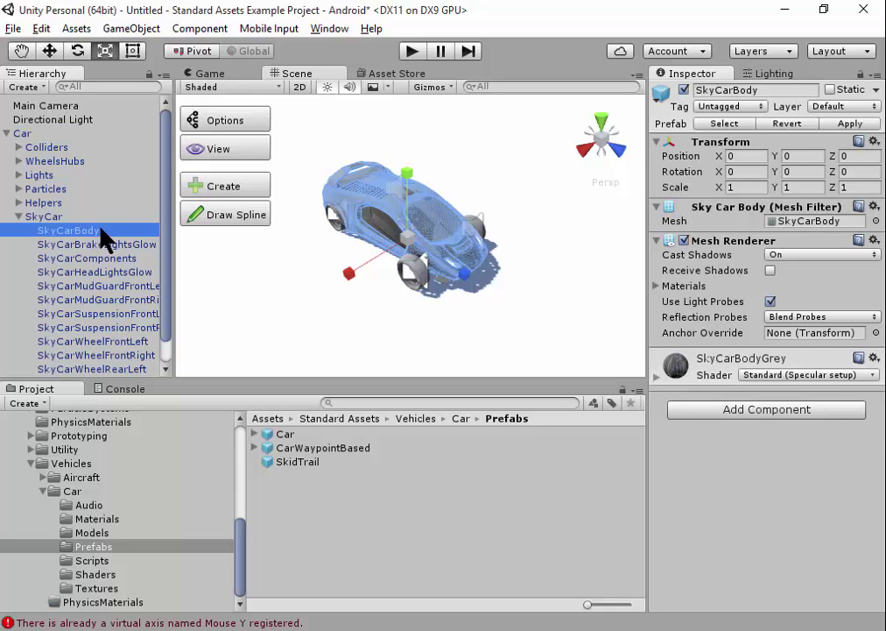
Step: Switch the body material to the Standard shader and raise its Metallic and Smoothness
click(809, 376)
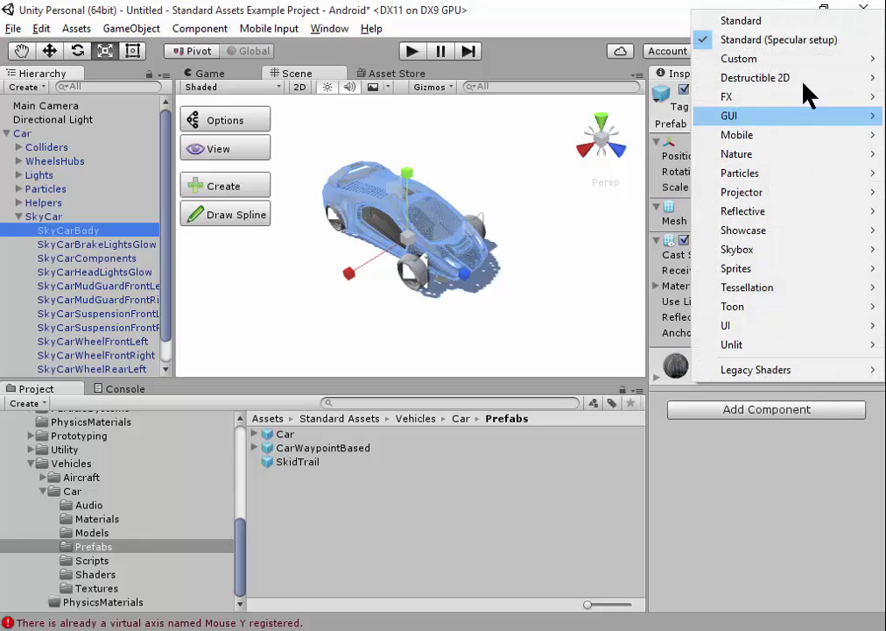
click(758, 21)
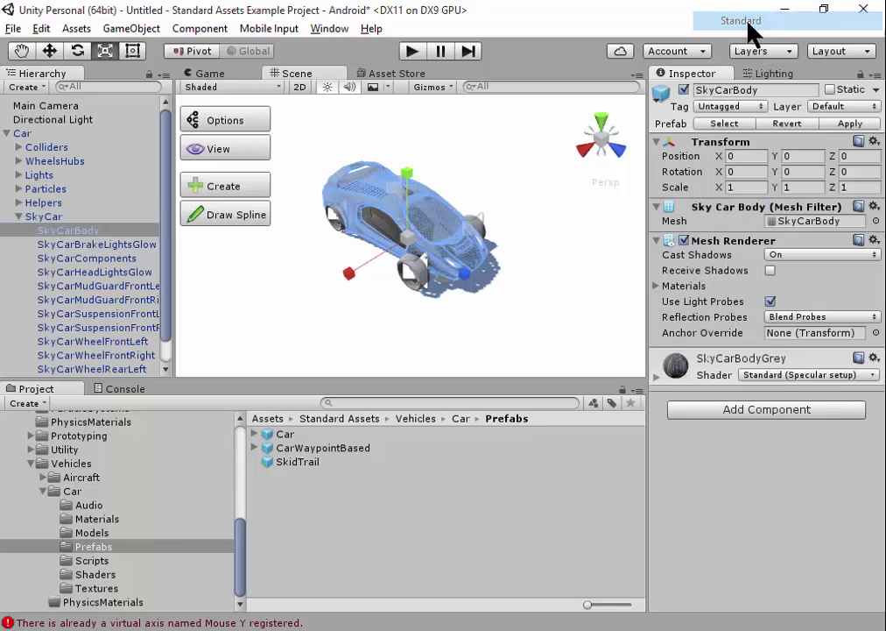
click(656, 377)
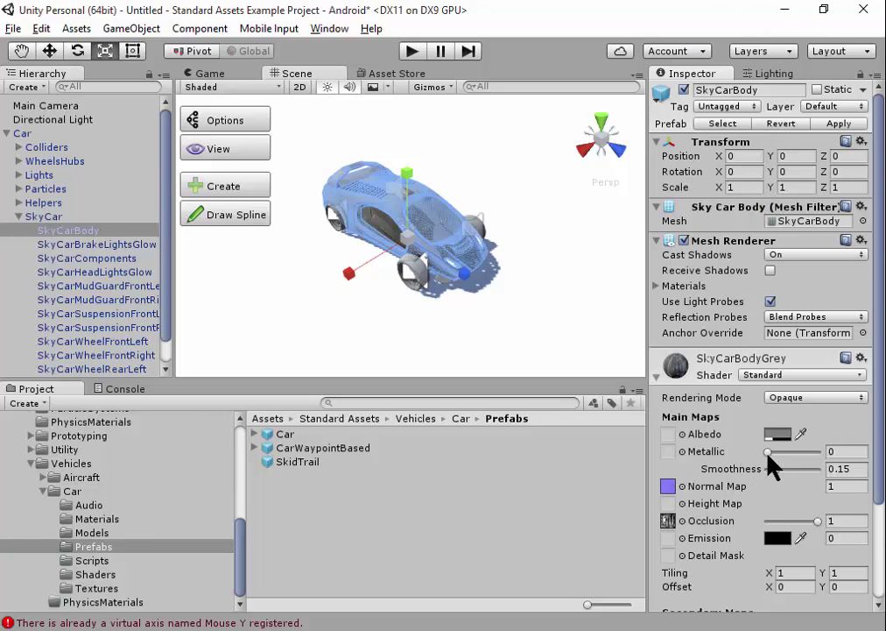
drag(768, 451, 825, 456)
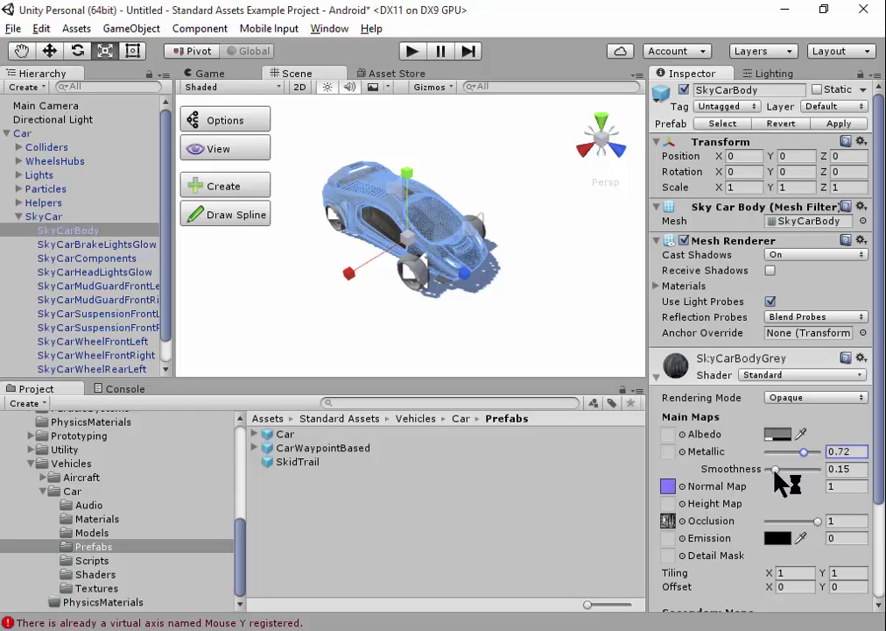
drag(776, 470, 821, 480)
click(537, 224)
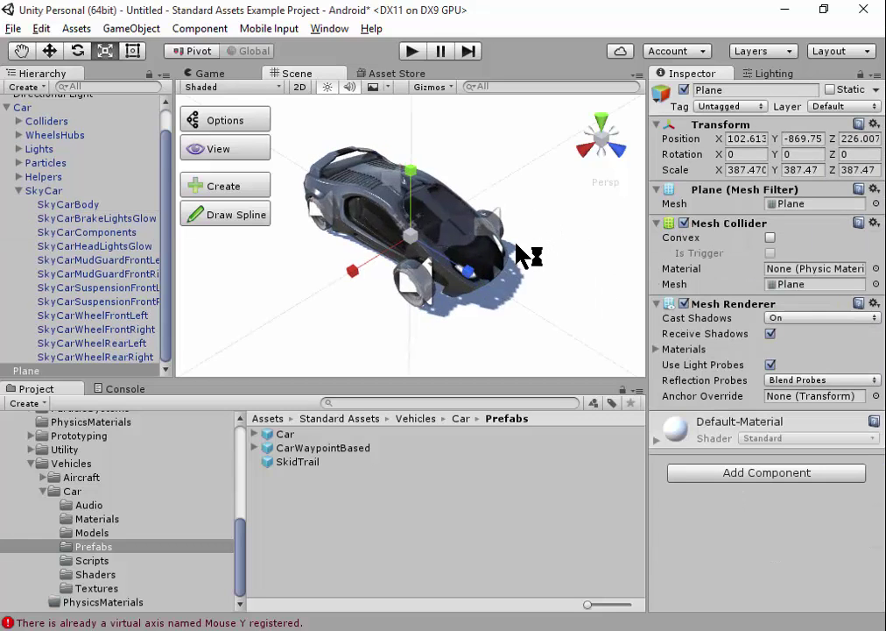
scroll(523, 253, up, 5)
mouse_move(523, 254)
alt+mouse_down()
mouse_move(365, 159)
mouse_move(458, 166)
mouse_move(568, 330)
alt+mouse_up()
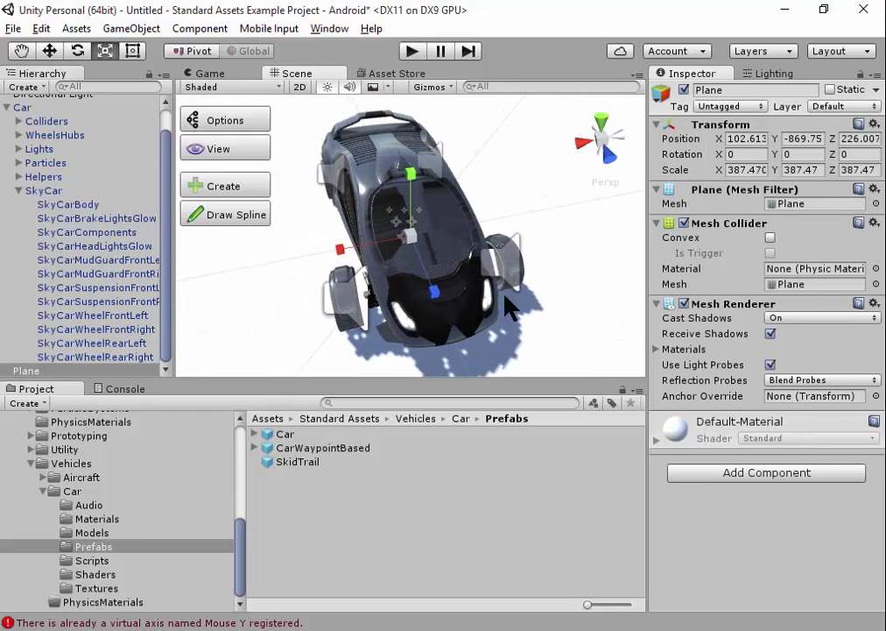
Step: Tint the SkyCarBody albedo pink and set Metallic to 1
click(91, 204)
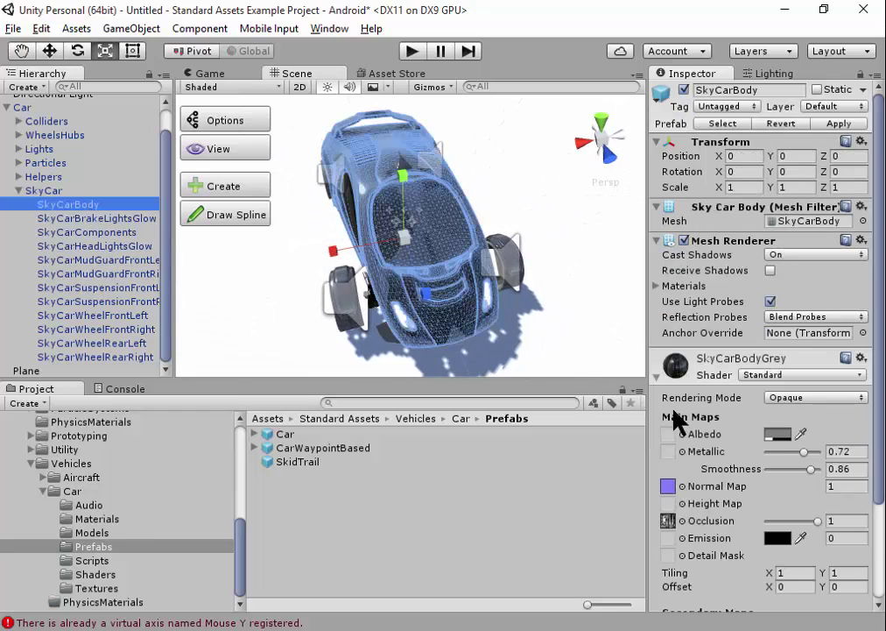
click(777, 434)
mouse_move(728, 331)
mouse_down()
mouse_move(772, 335)
mouse_move(766, 338)
mouse_up()
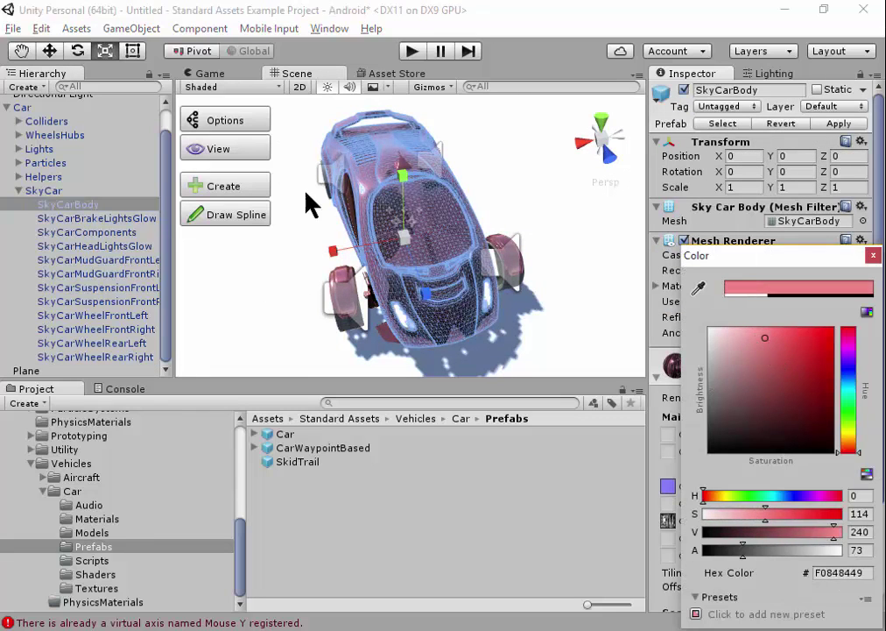
click(95, 207)
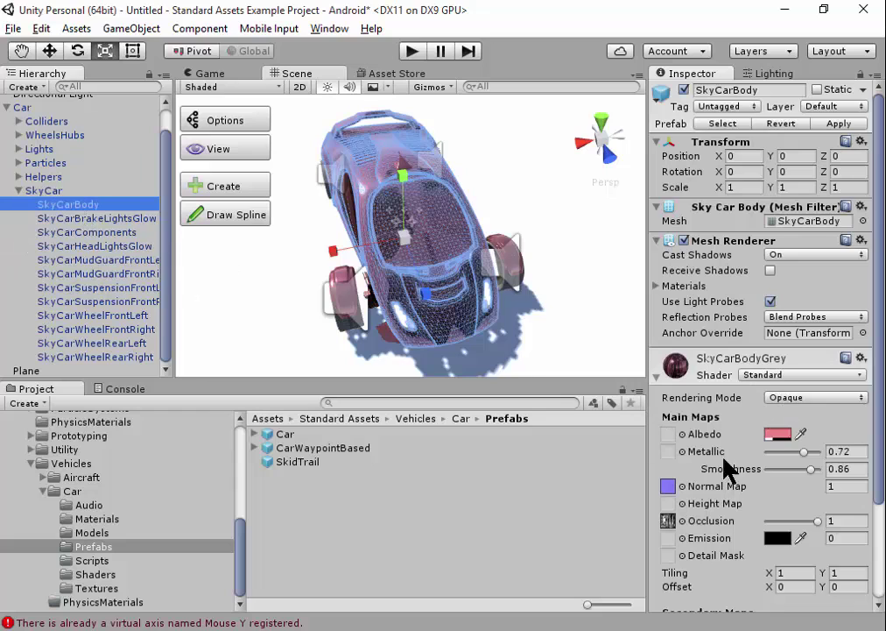
click(804, 453)
drag(804, 452, 830, 450)
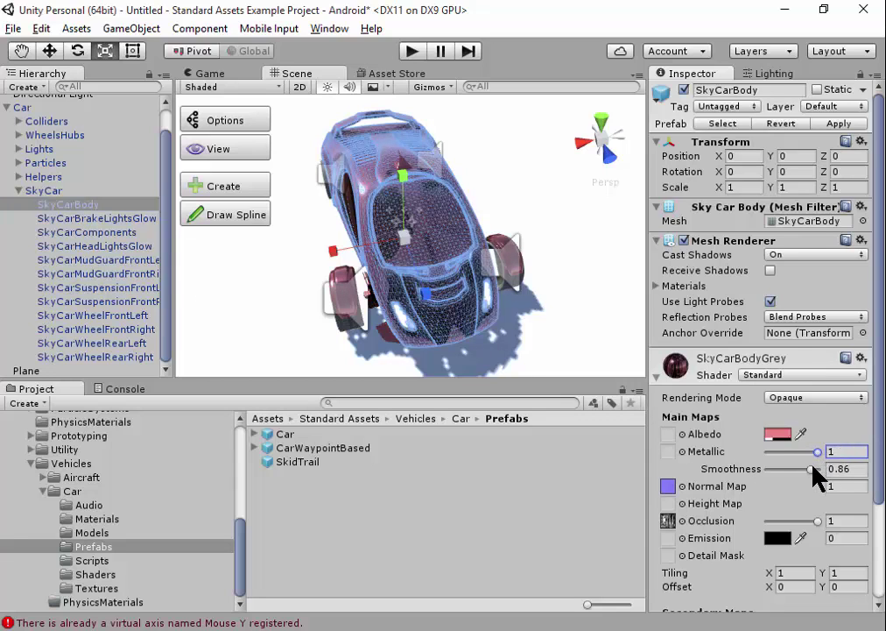
Step: Orbit around the glossy pink car, then zoom out so it sits small on the Plane
click(514, 158)
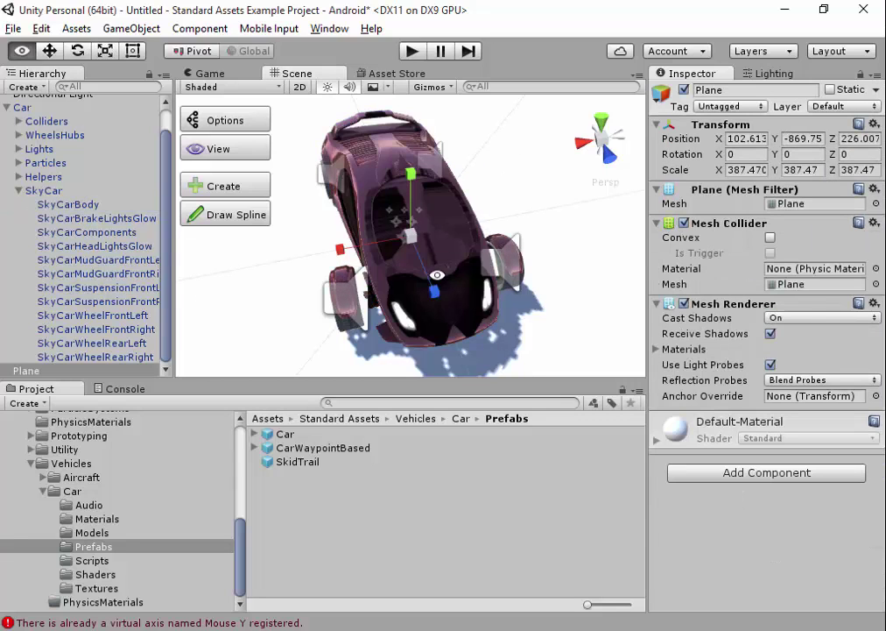
mouse_move(436, 274)
alt+mouse_down()
mouse_move(421, 254)
mouse_move(470, 218)
mouse_move(443, 210)
alt+mouse_up()
scroll(427, 226, up, 5)
scroll(482, 211, down, 5)
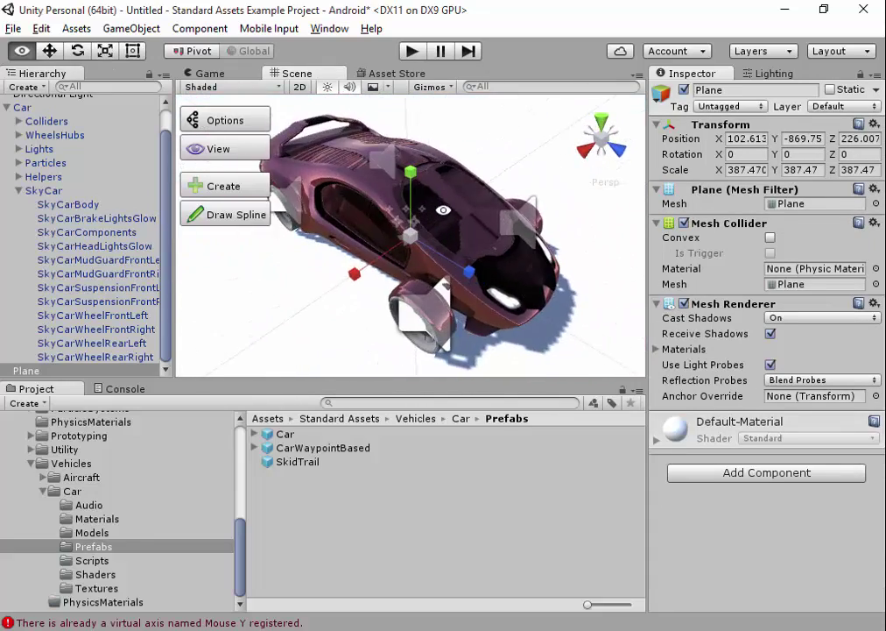
scroll(443, 210, down, 5)
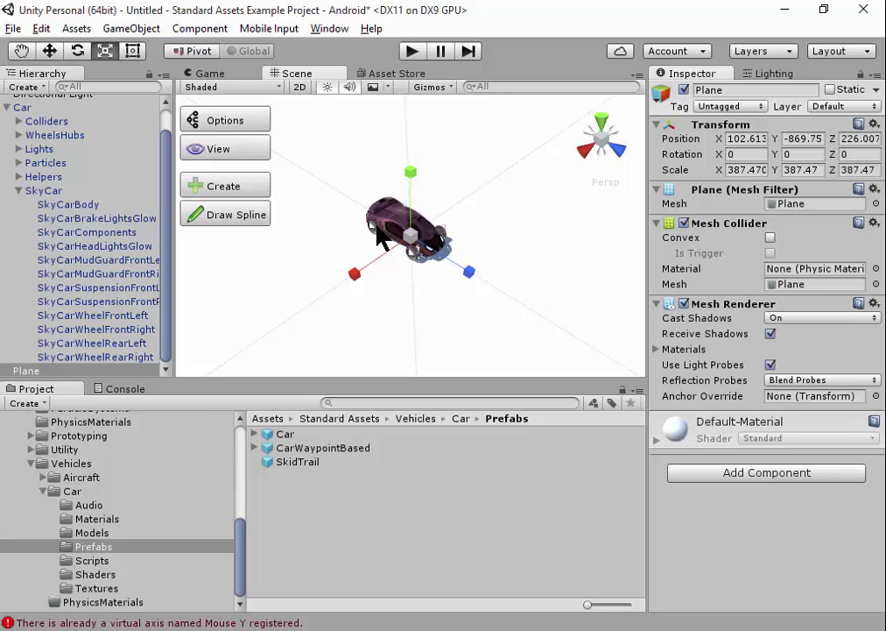
drag(243, 541, 236, 497)
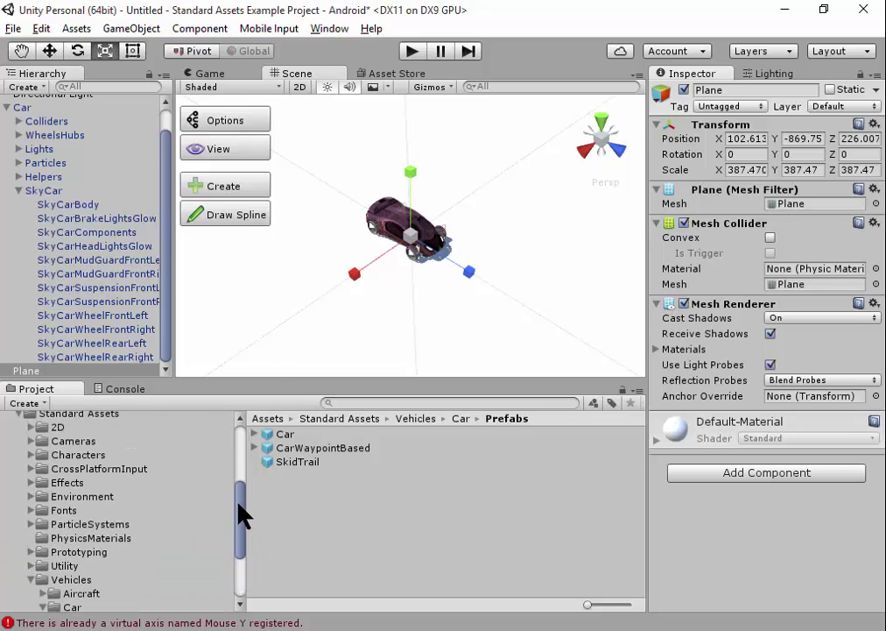
Step: Expand Standard Assets > CrossPlatformInput in the Project window and open its Prefabs folder
click(67, 436)
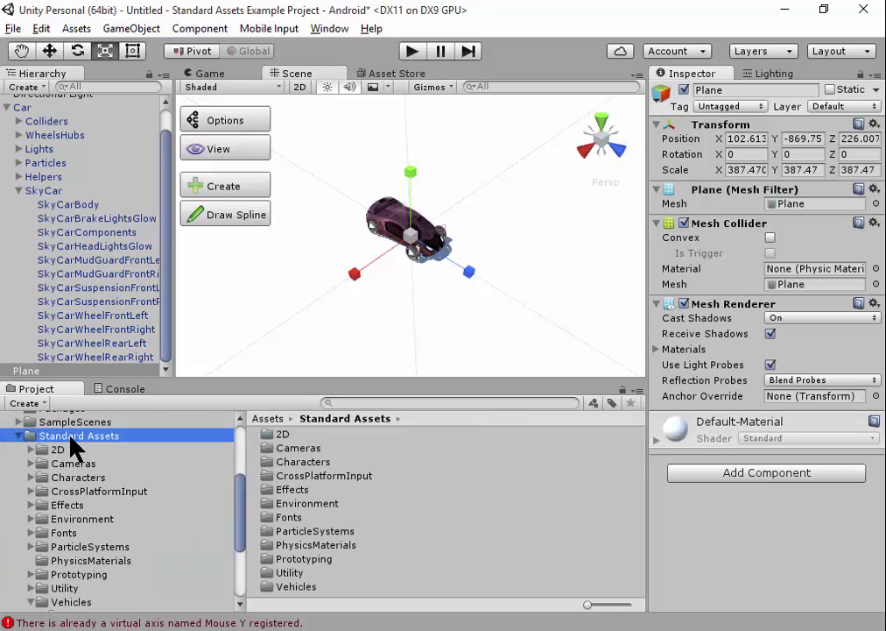
click(31, 491)
click(90, 493)
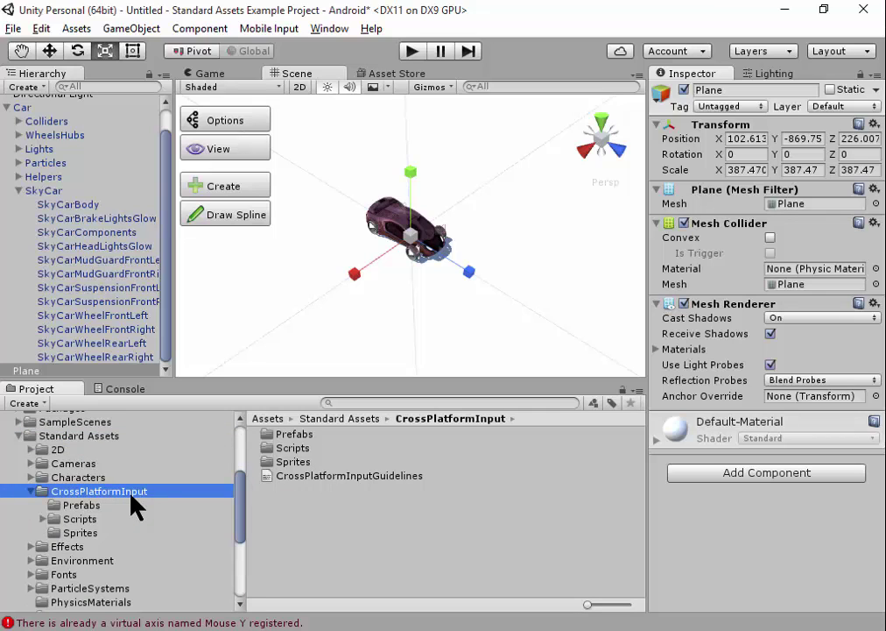
click(84, 507)
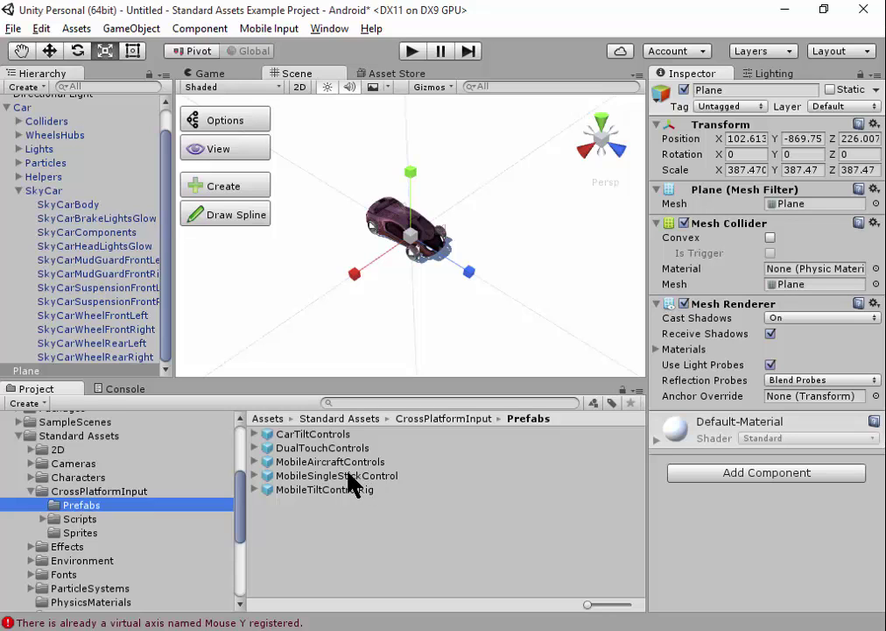
Step: Place the MobileSingleStickControl prefab in the scene and test its joystick in a brief Play run
drag(354, 474, 304, 315)
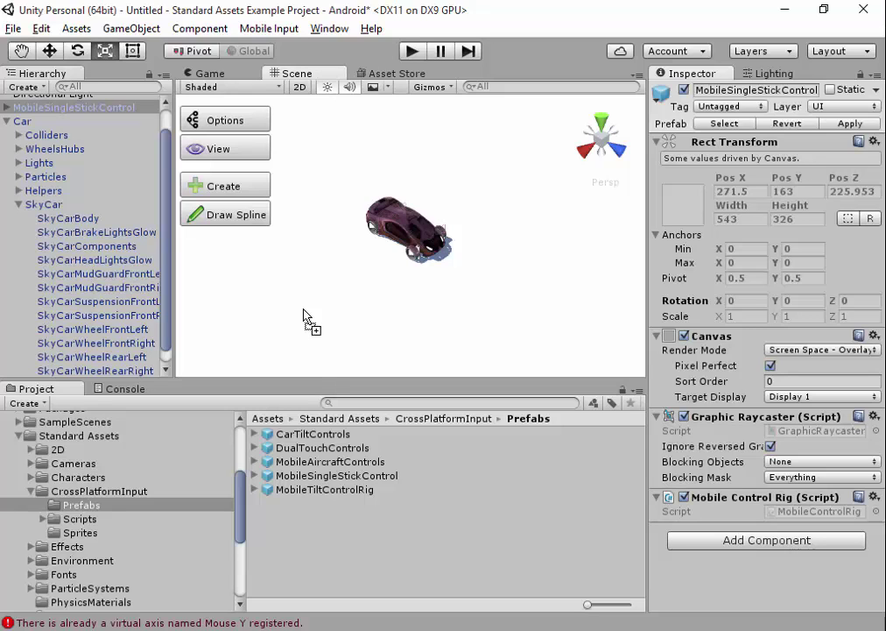
click(414, 52)
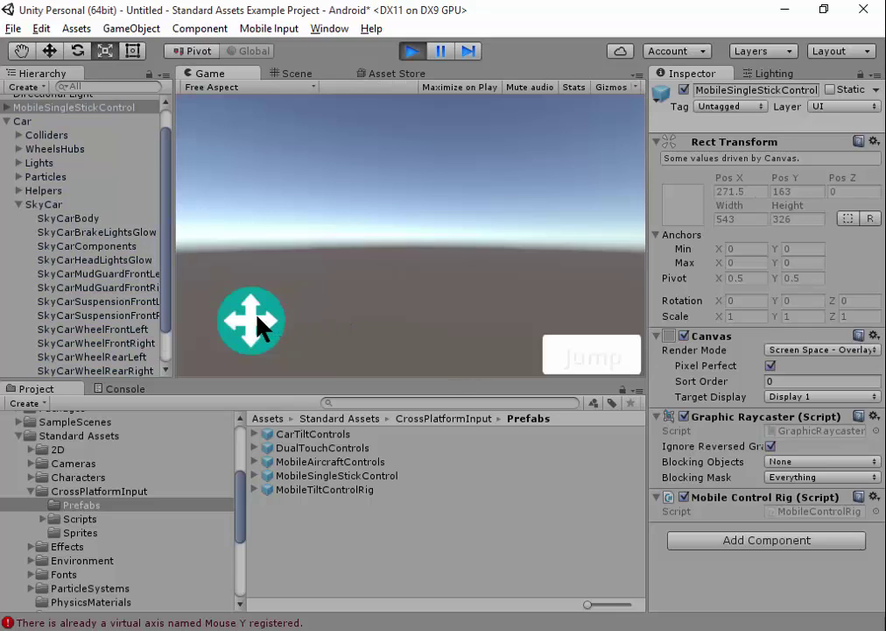
drag(257, 315, 247, 262)
click(412, 52)
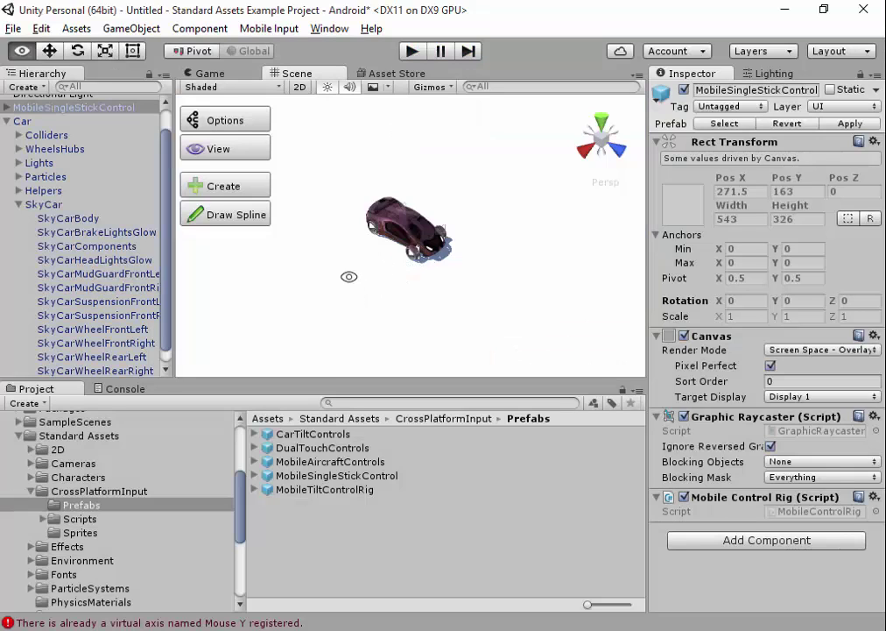
Step: Frame the car from above, then apply Move To View and Align With View to the Main Camera
mouse_move(344, 270)
alt+mouse_down()
mouse_move(497, 248)
mouse_move(390, 262)
mouse_move(239, 122)
alt+mouse_up()
scroll(101, 160, up, 1)
click(66, 106)
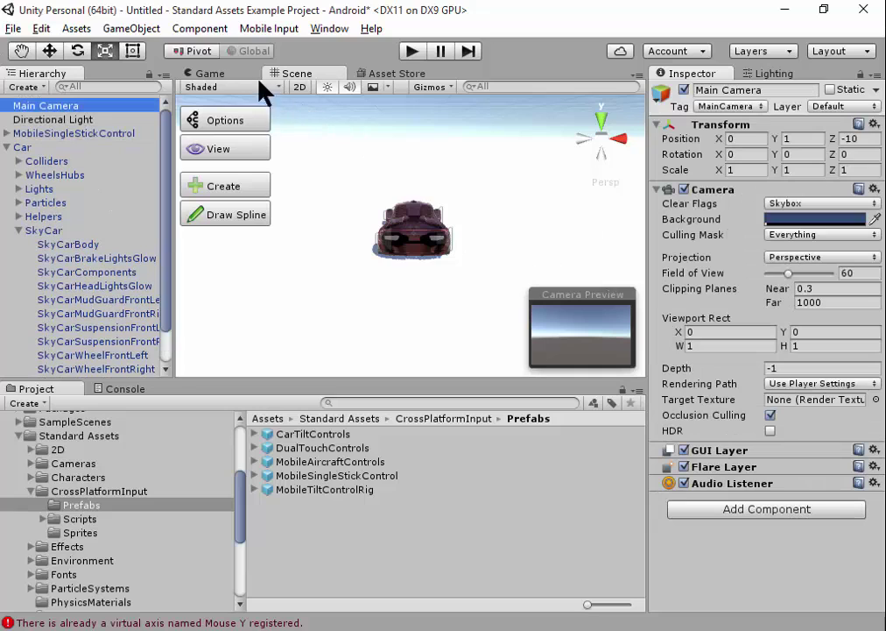
click(130, 28)
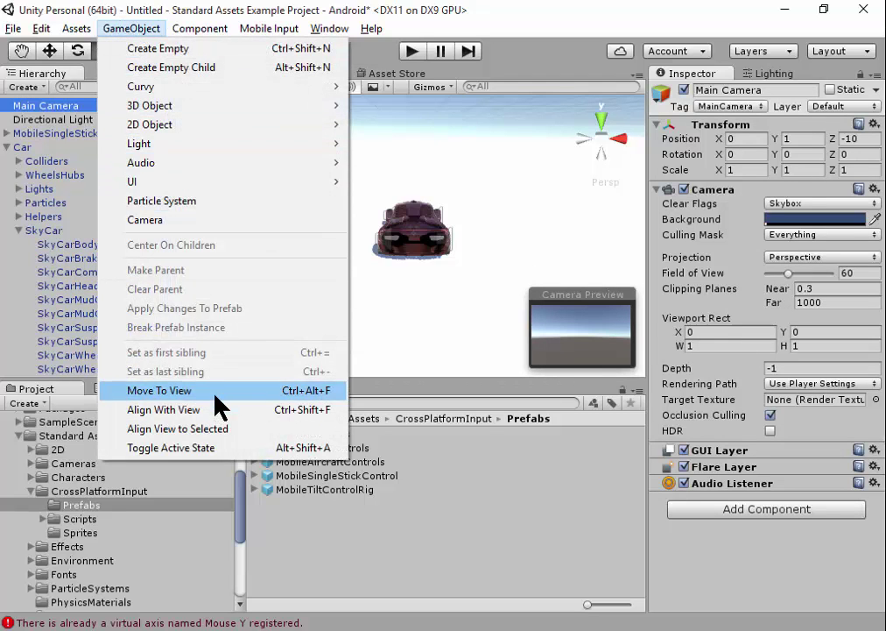
click(210, 389)
click(131, 27)
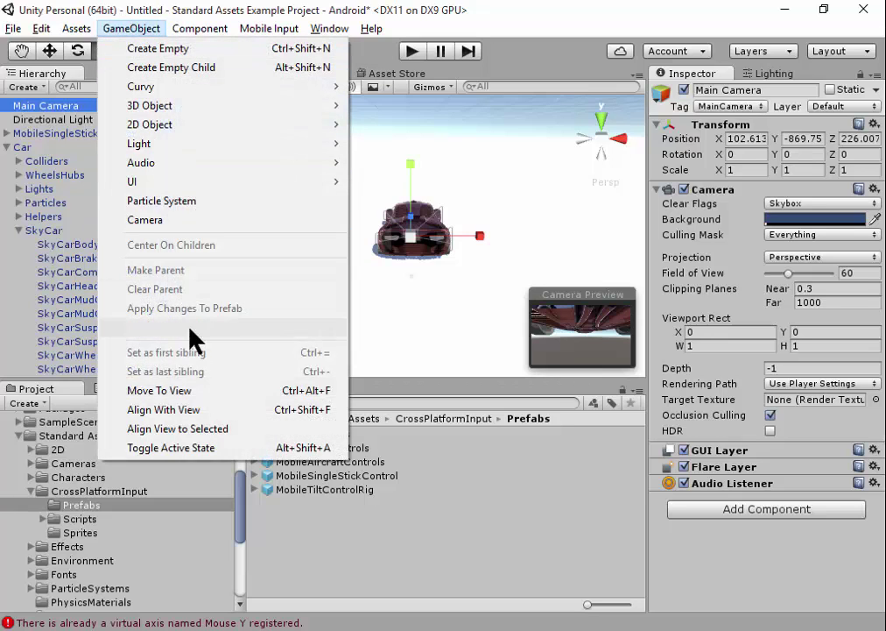
click(210, 409)
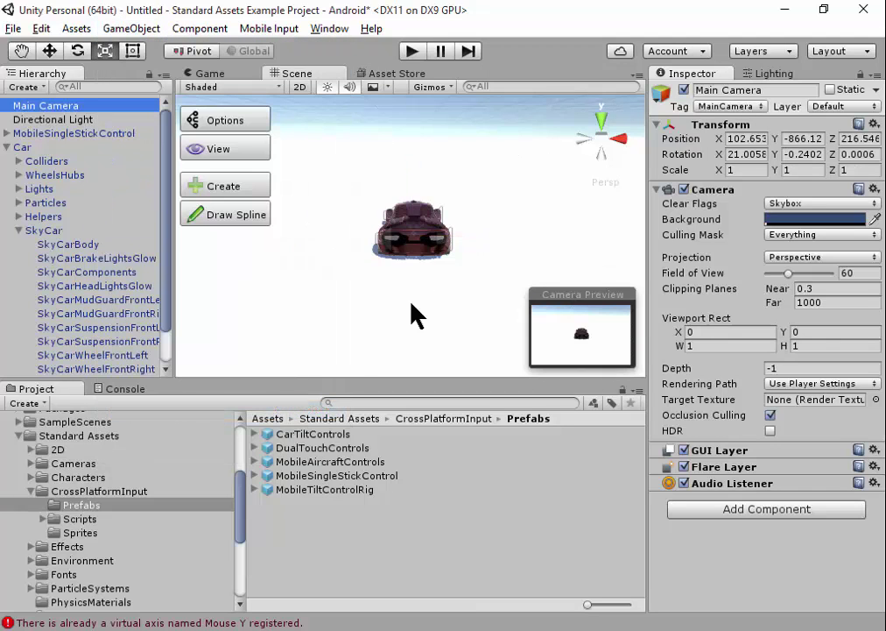
Step: Run Play mode, steer the car with the on-screen joystick, then stop playing
click(415, 50)
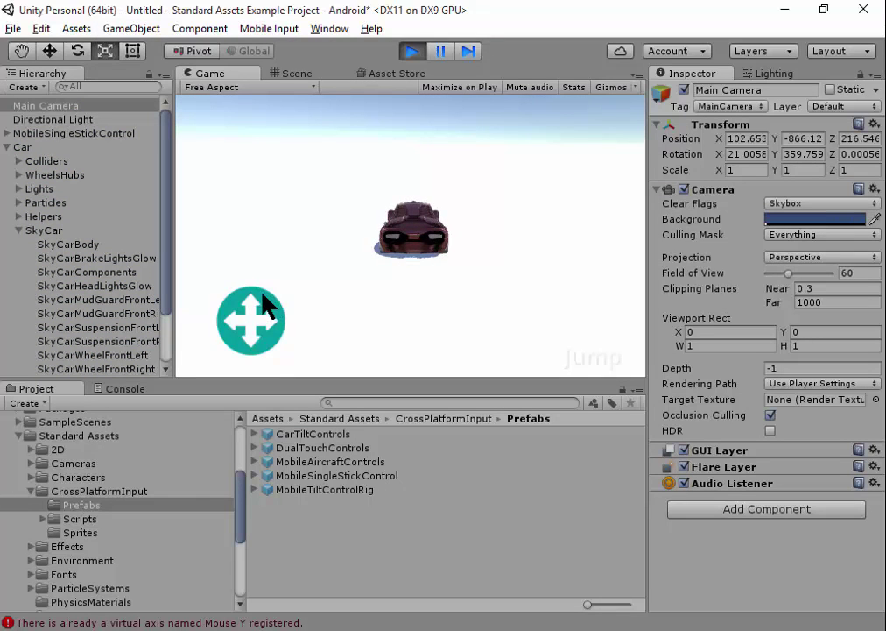
mouse_move(251, 315)
mouse_down()
mouse_move(252, 221)
mouse_move(236, 248)
mouse_move(222, 222)
mouse_move(186, 269)
mouse_move(179, 206)
mouse_move(184, 276)
mouse_up()
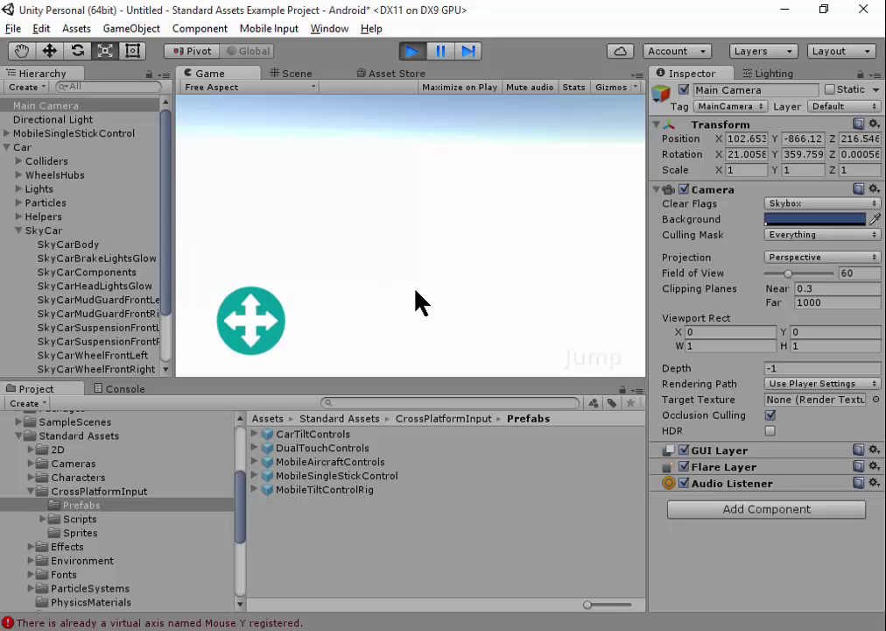
mouse_move(260, 324)
mouse_down()
mouse_move(255, 236)
mouse_move(187, 243)
mouse_move(288, 216)
mouse_up()
click(414, 52)
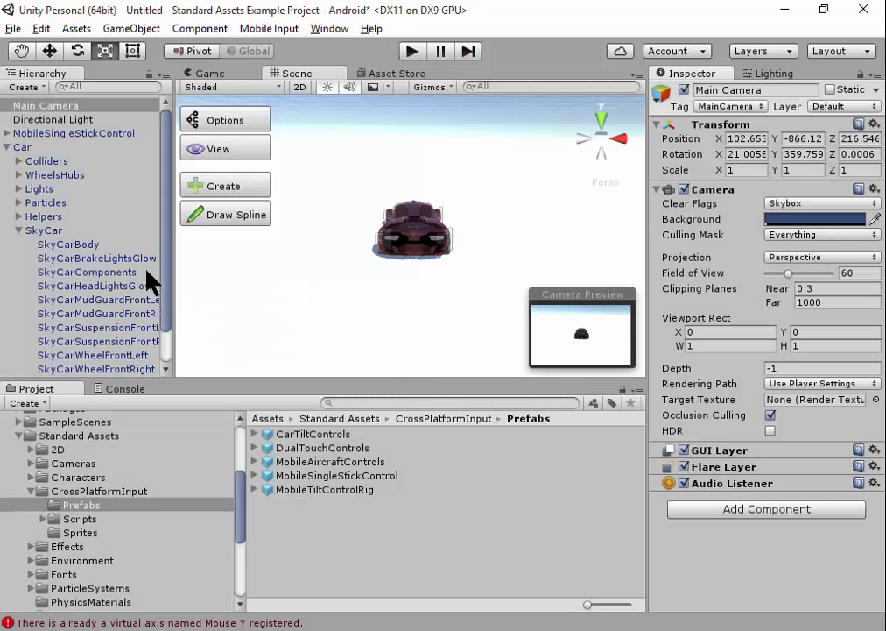
Step: Collapse the Car hierarchy and save the scene over TestCar.unity, confirming the replacement
click(18, 232)
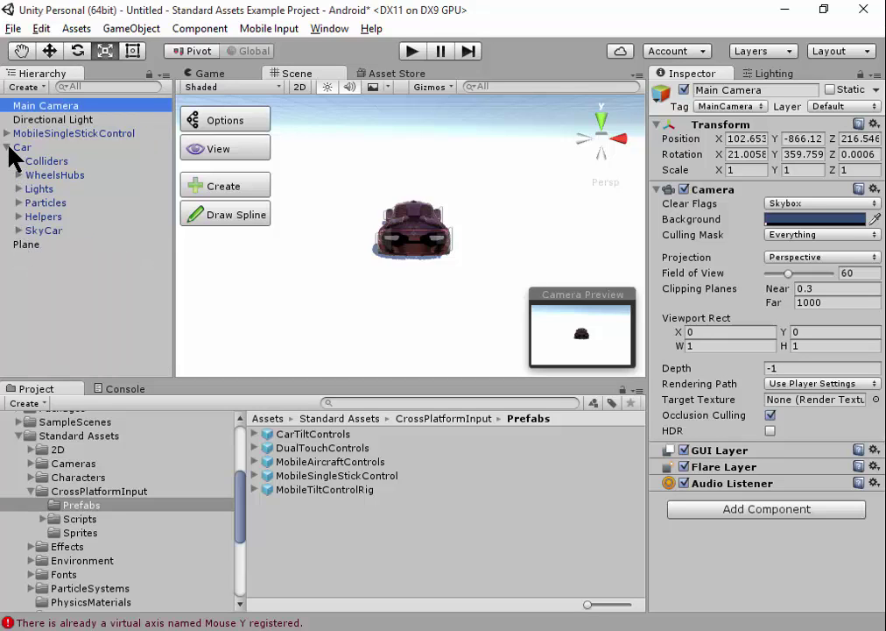
click(7, 147)
click(17, 29)
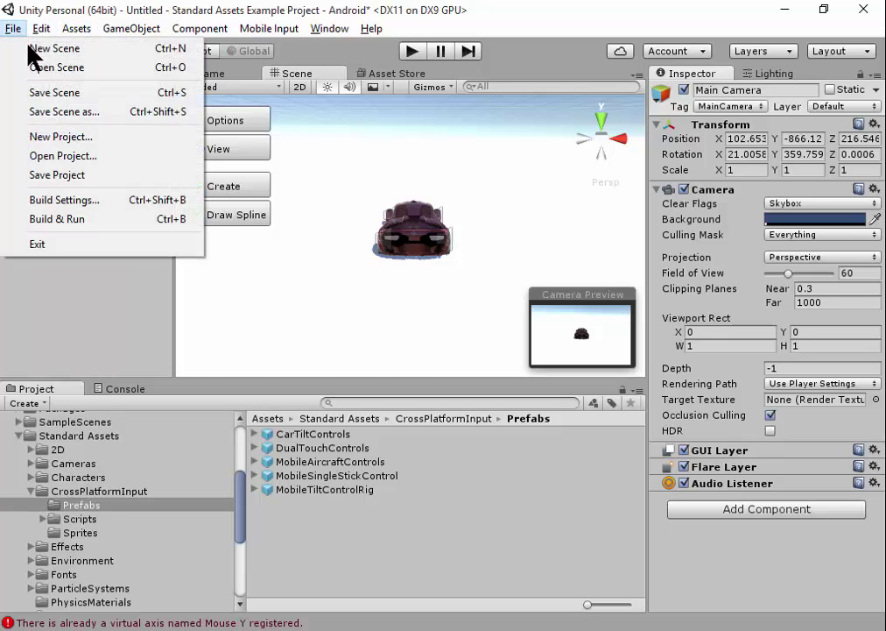
click(72, 111)
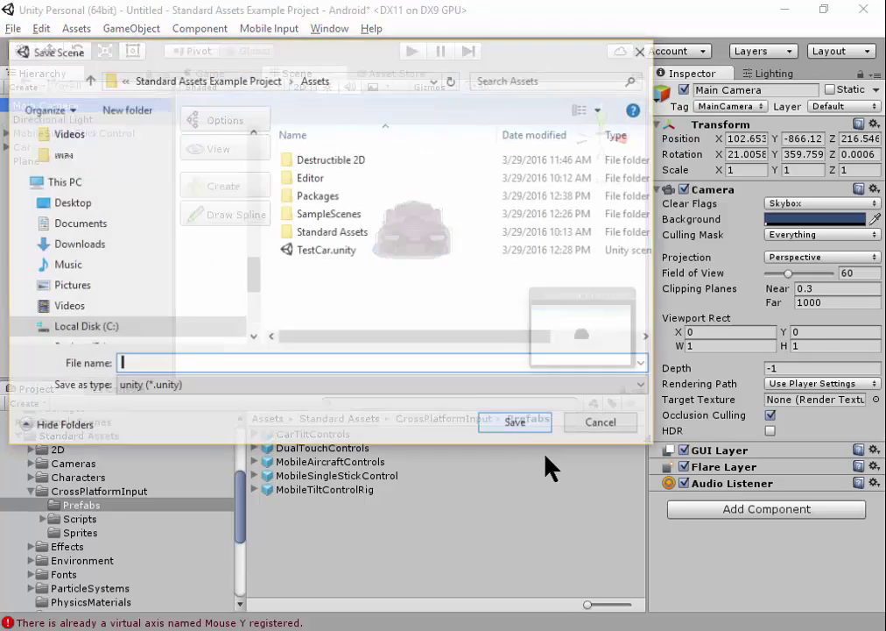
click(350, 251)
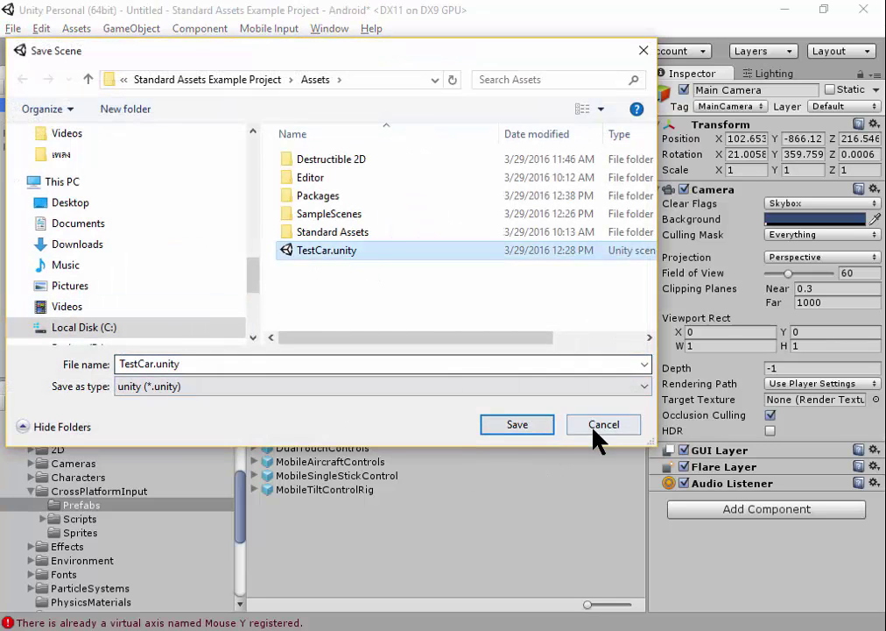
click(520, 429)
click(487, 330)
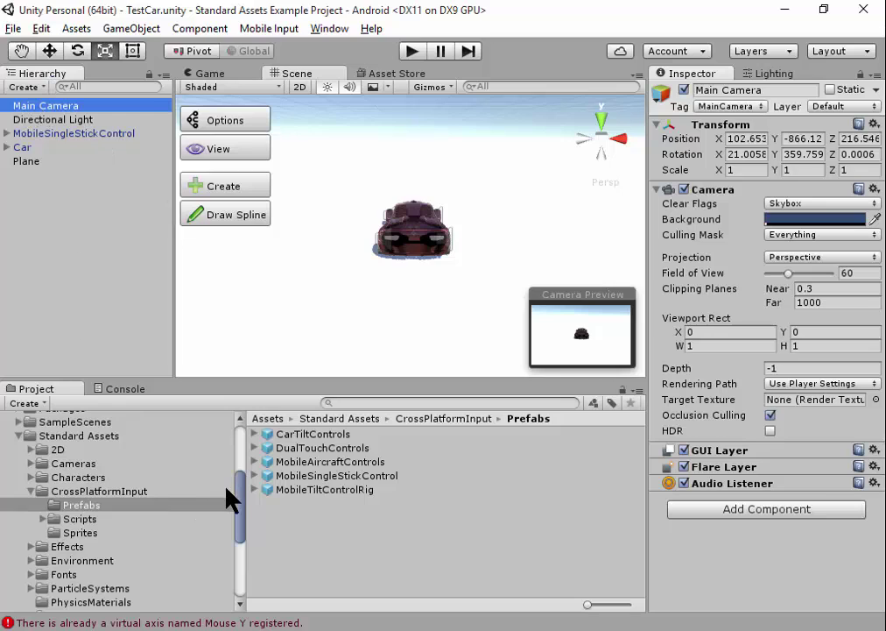
Step: Browse to Standard Assets > SampleScenes > Scenes and open the Car sample scene
drag(245, 506, 244, 471)
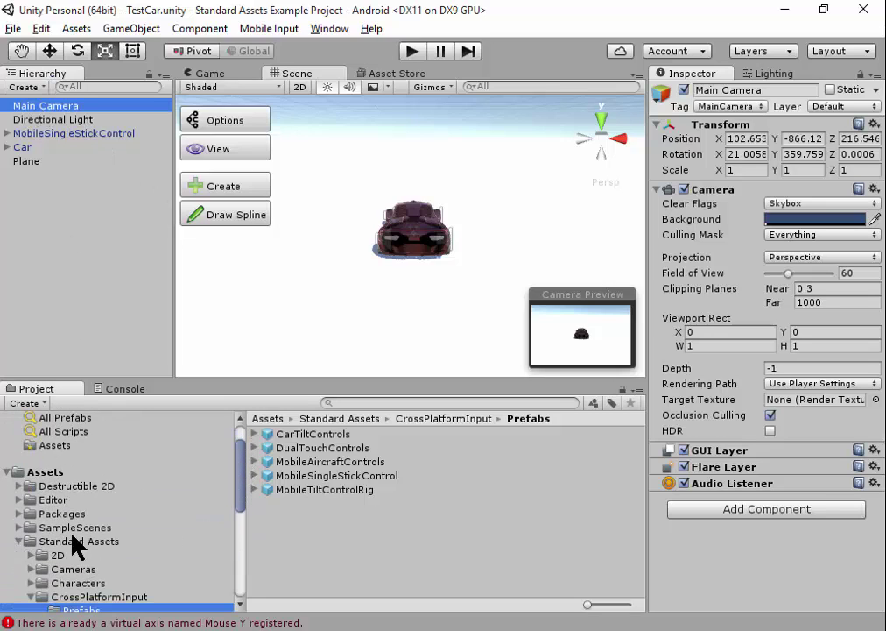
click(21, 541)
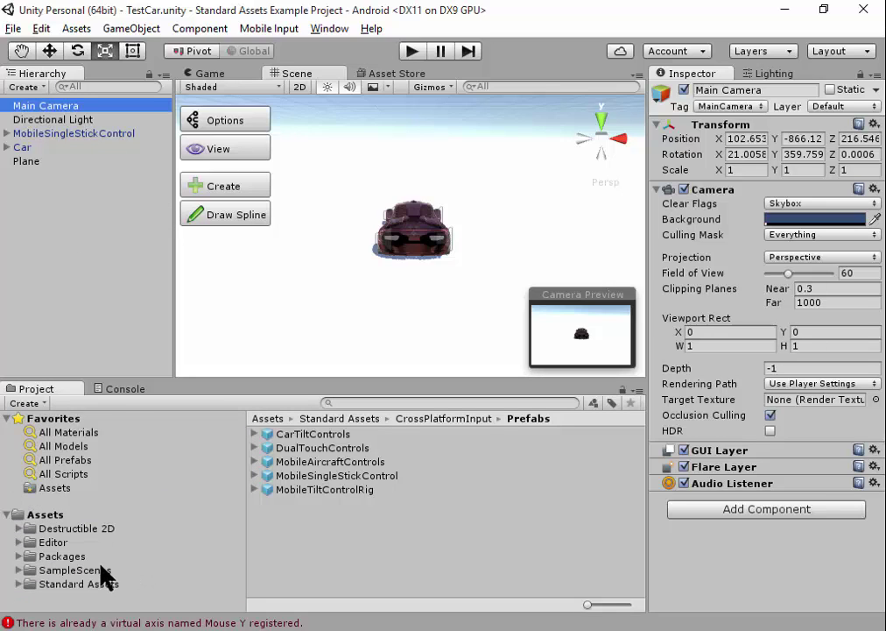
click(40, 583)
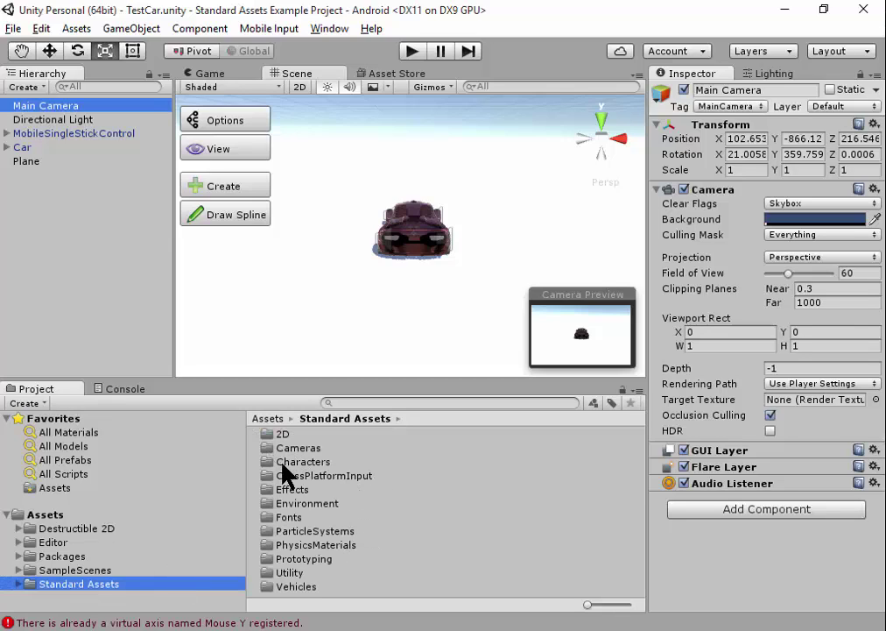
click(53, 569)
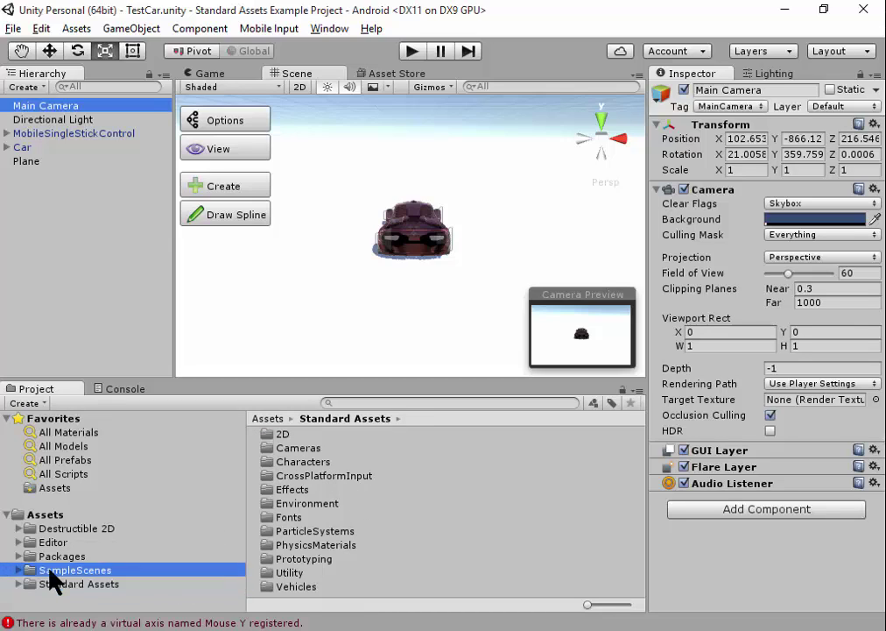
click(19, 569)
scroll(121, 552, down, 3)
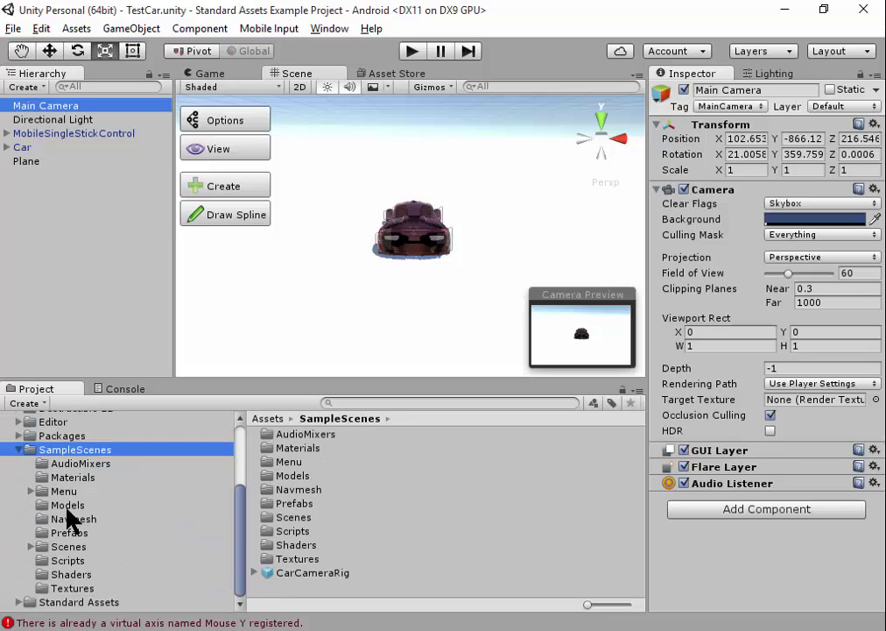
click(70, 548)
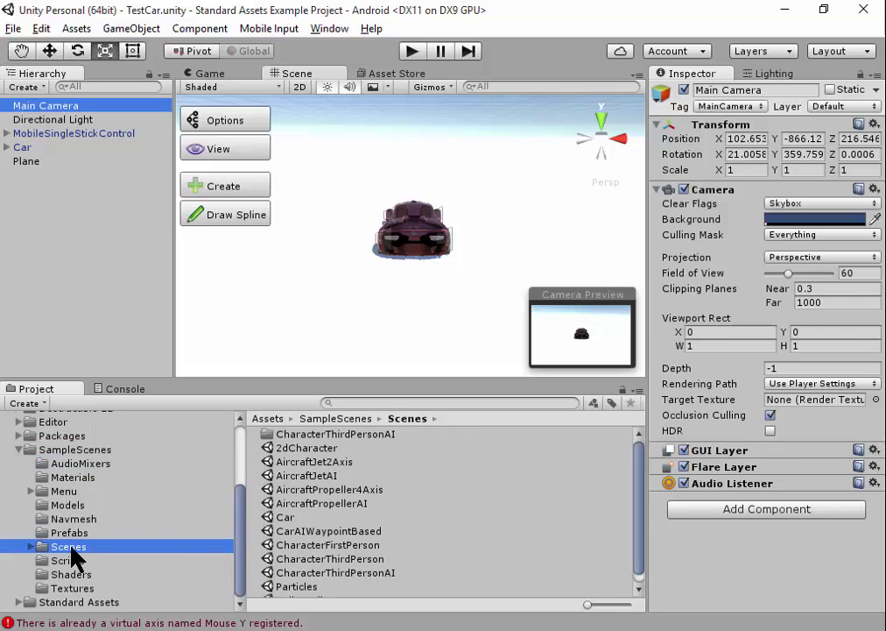
double_click(285, 518)
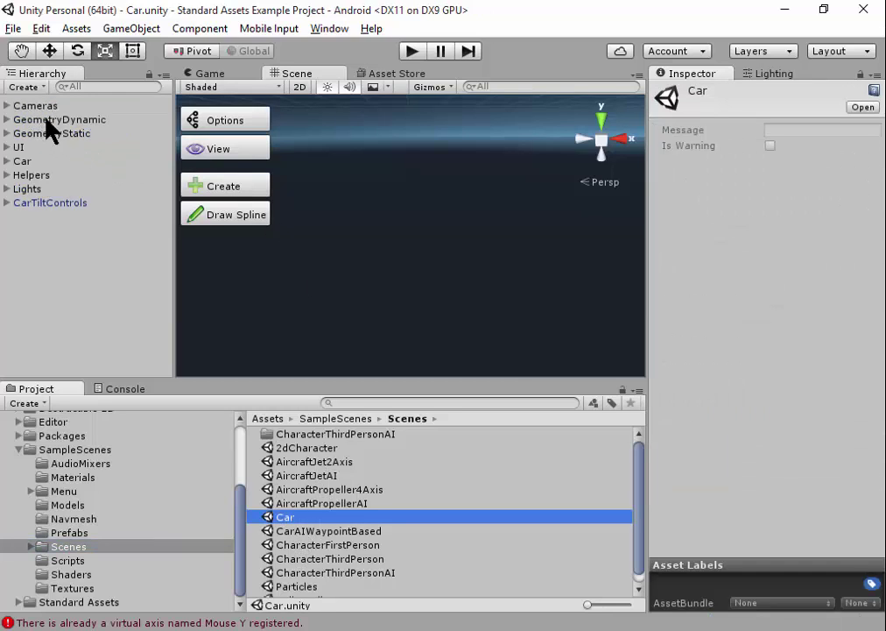
Step: Expand Cameras and inspect CCTV Camera, Free Look Camera Rig and CarCameraRig
click(7, 105)
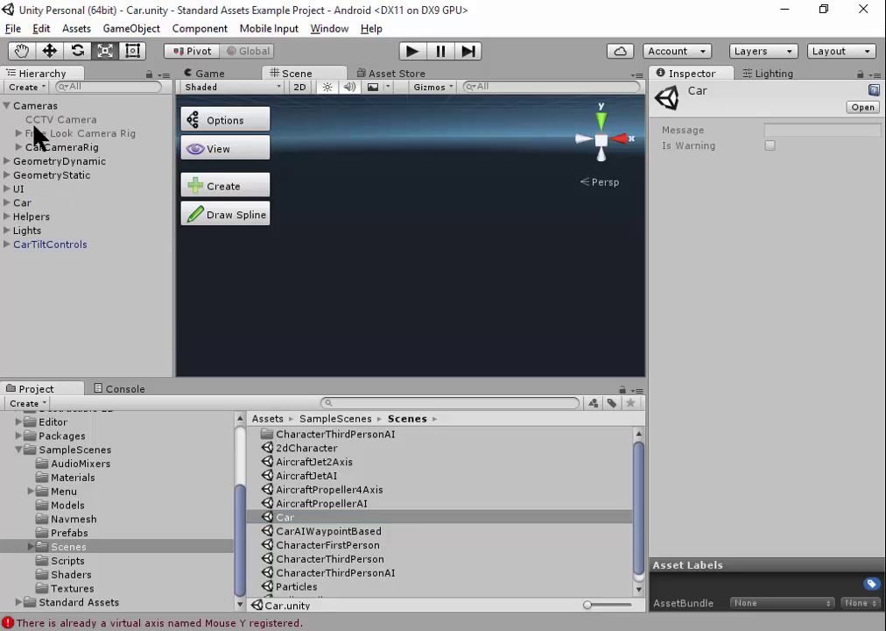
click(50, 122)
click(60, 137)
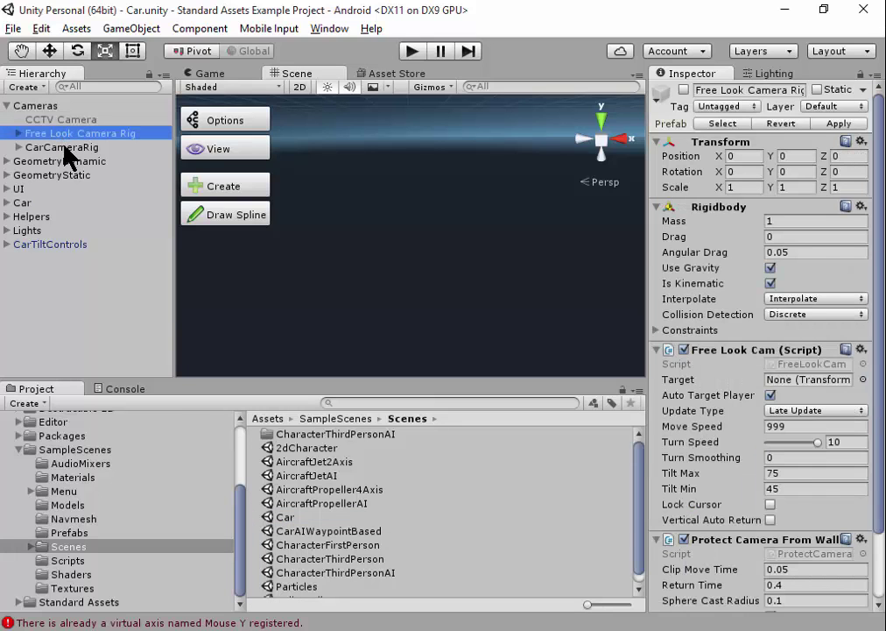
click(62, 145)
click(64, 123)
click(69, 134)
click(72, 146)
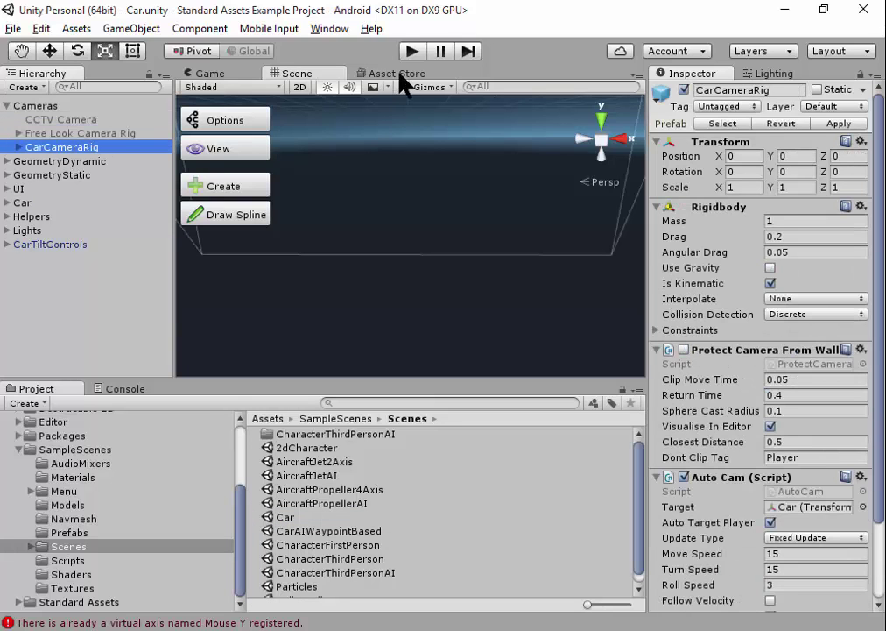
click(410, 51)
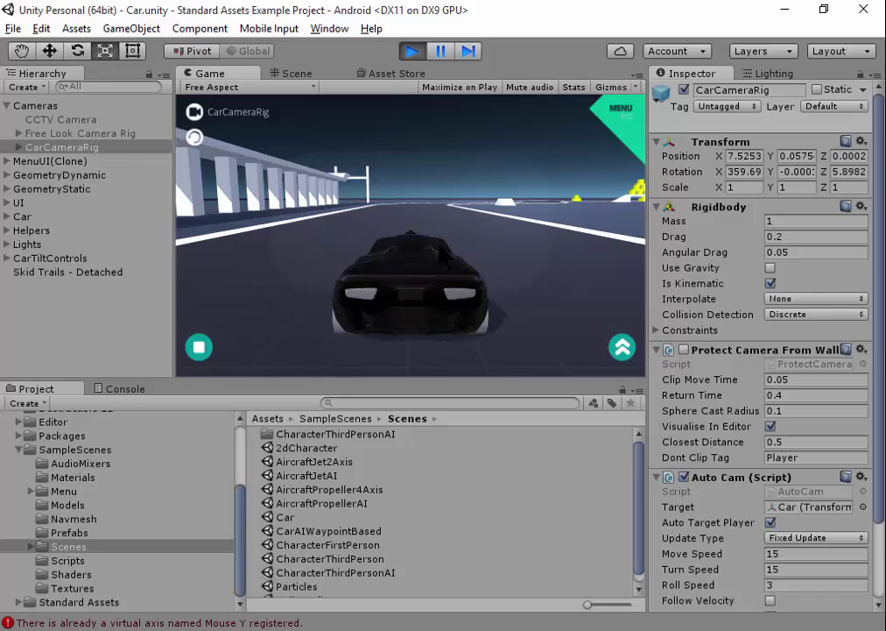
click(624, 350)
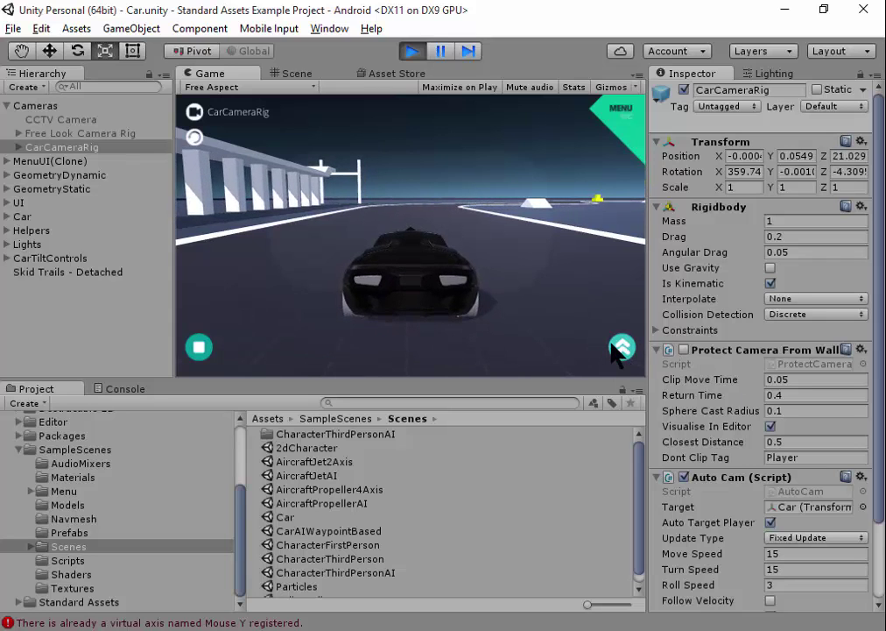
click(194, 112)
drag(356, 169, 291, 152)
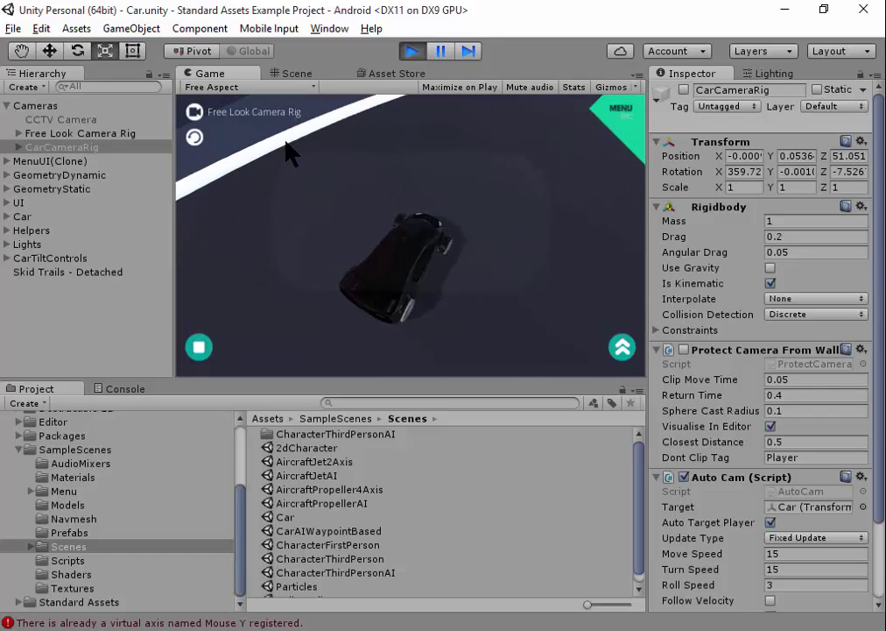
click(194, 112)
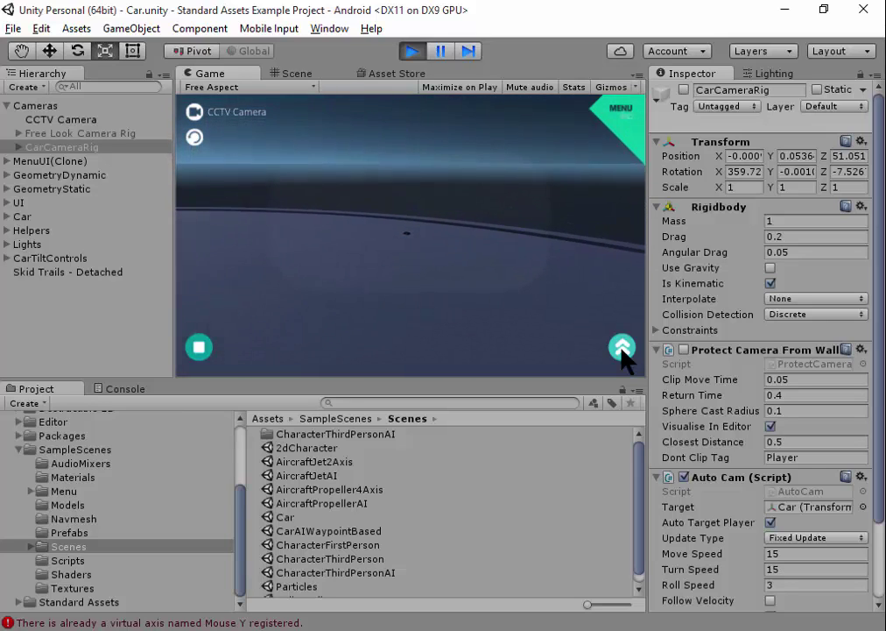
click(412, 53)
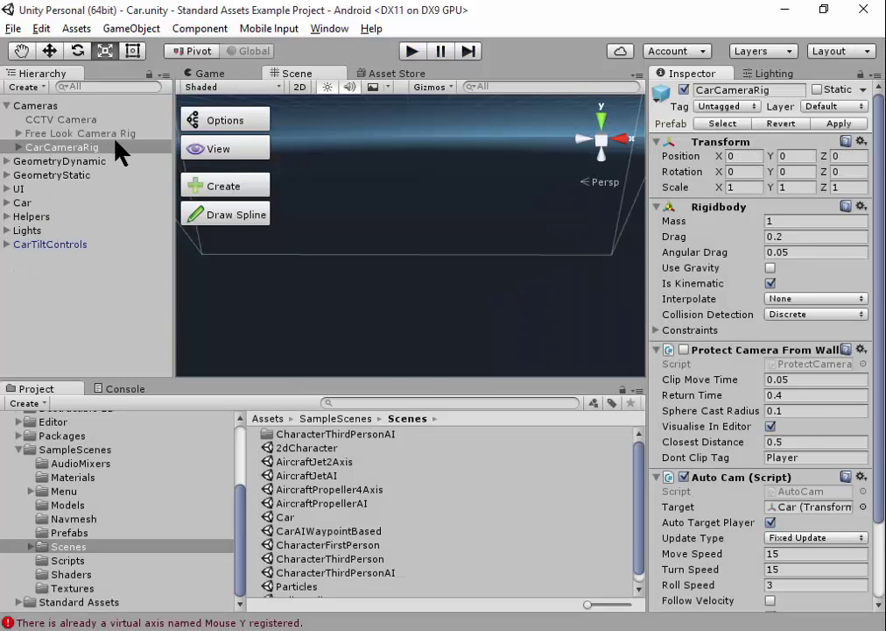
Step: Drag CarCameraRig into the SampleScenes Scenes folder to make a prefab, then return to Assets
click(57, 133)
click(32, 148)
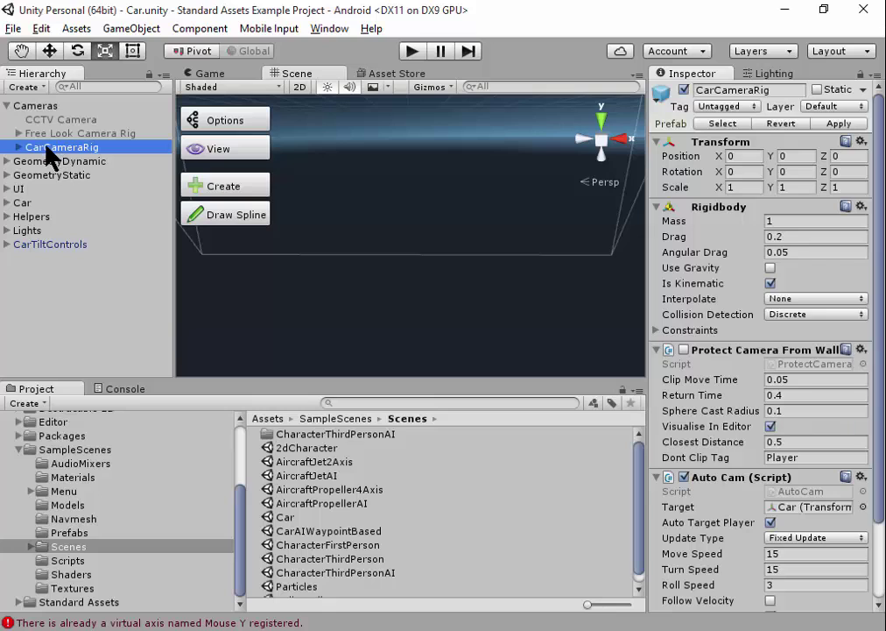
drag(49, 149, 216, 253)
drag(309, 329, 289, 424)
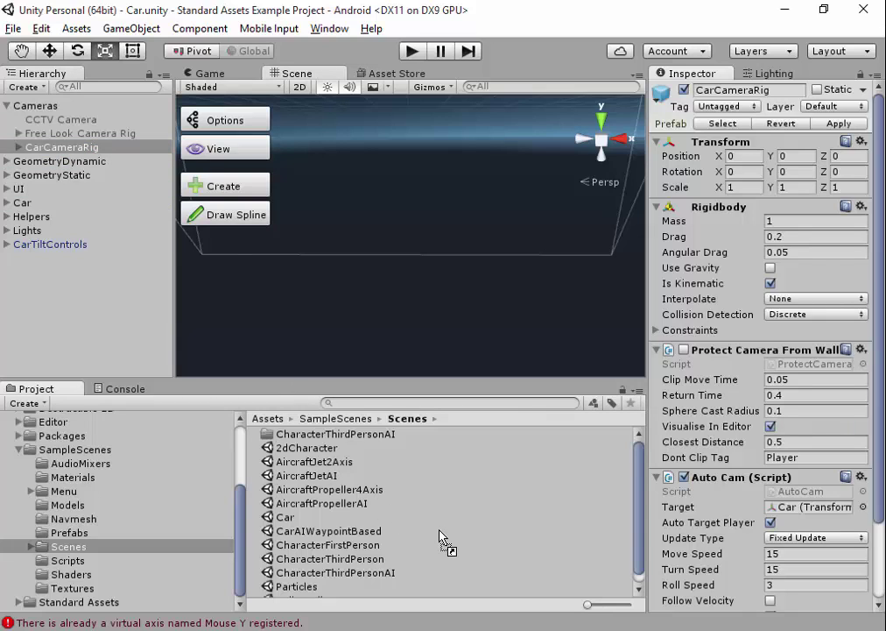
drag(440, 537, 440, 538)
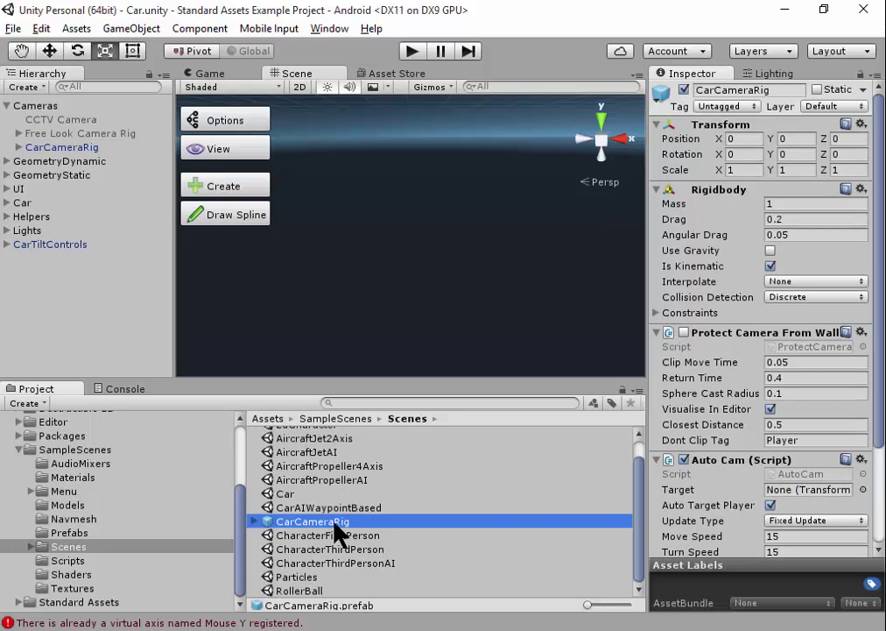
scroll(174, 518, up, 5)
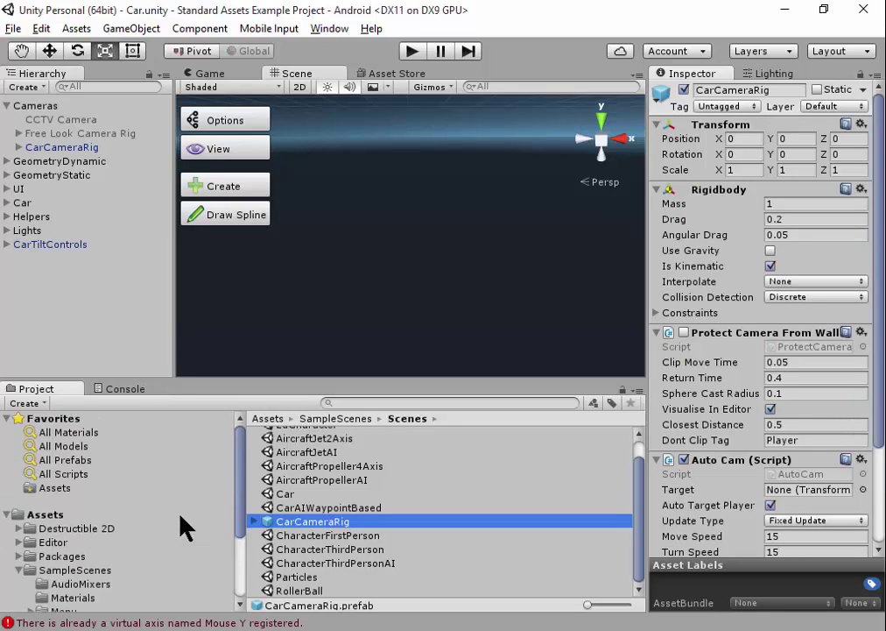
click(43, 515)
Step: Open the TestCar scene and add the CarCameraRig prefab from the Scenes folder
double_click(296, 503)
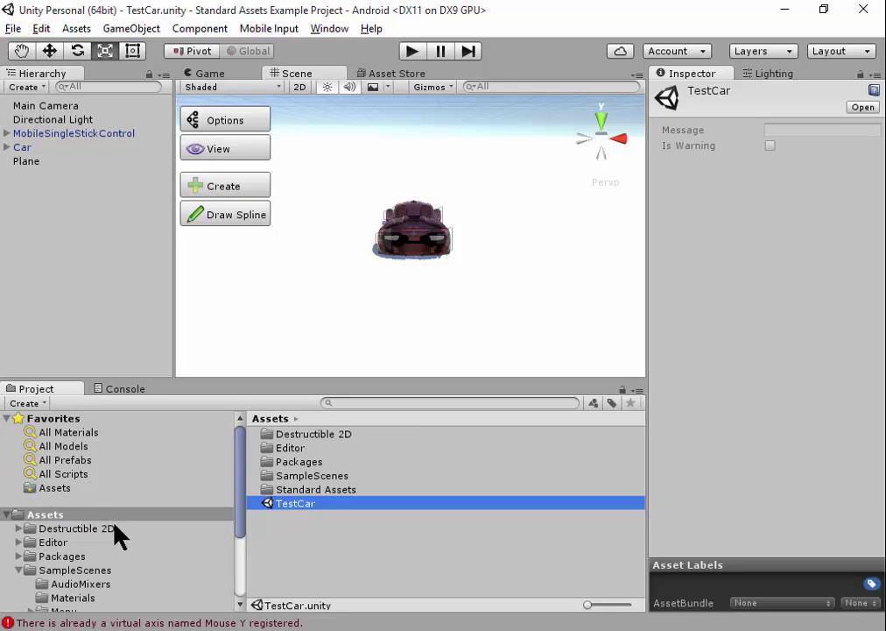
scroll(118, 535, down, 5)
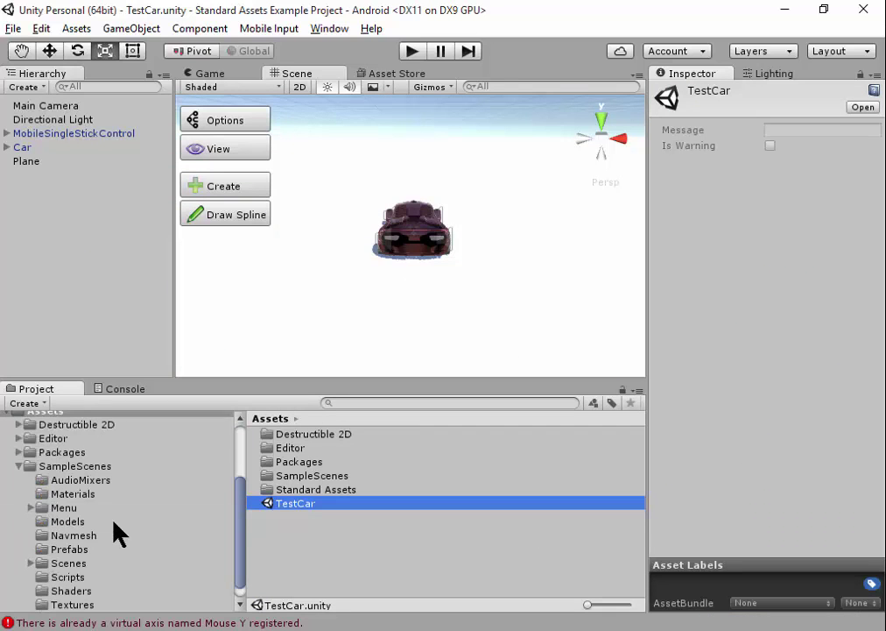
click(44, 466)
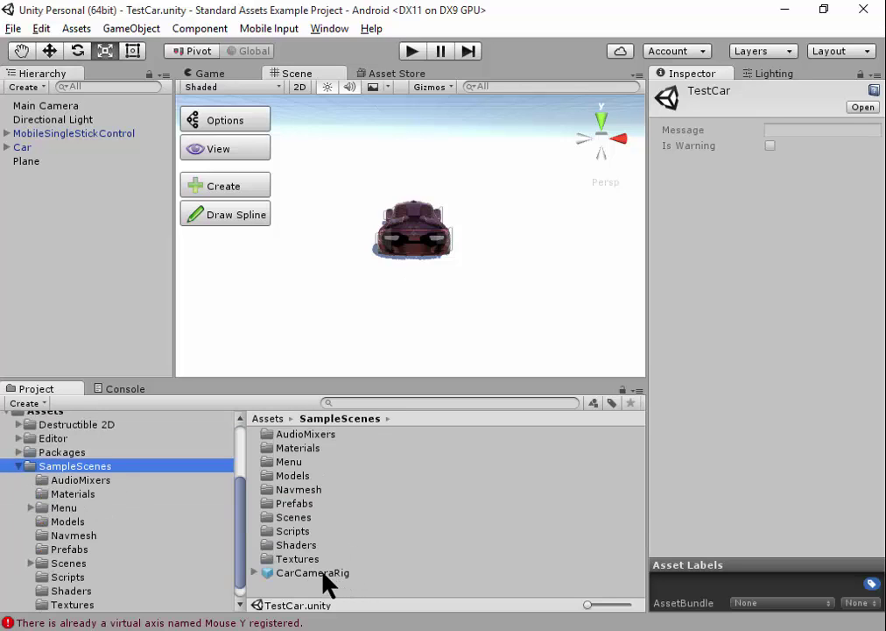
click(77, 563)
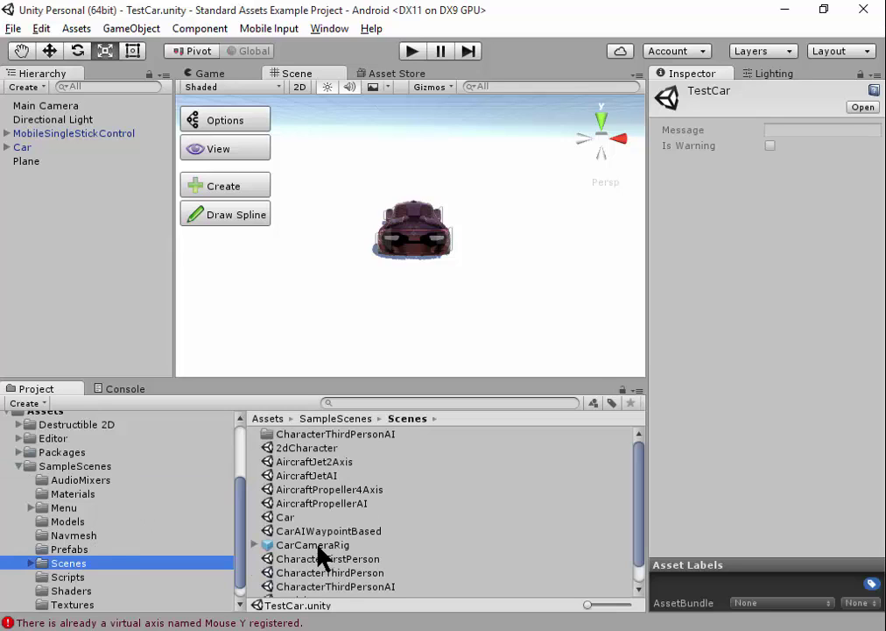
drag(322, 546, 54, 181)
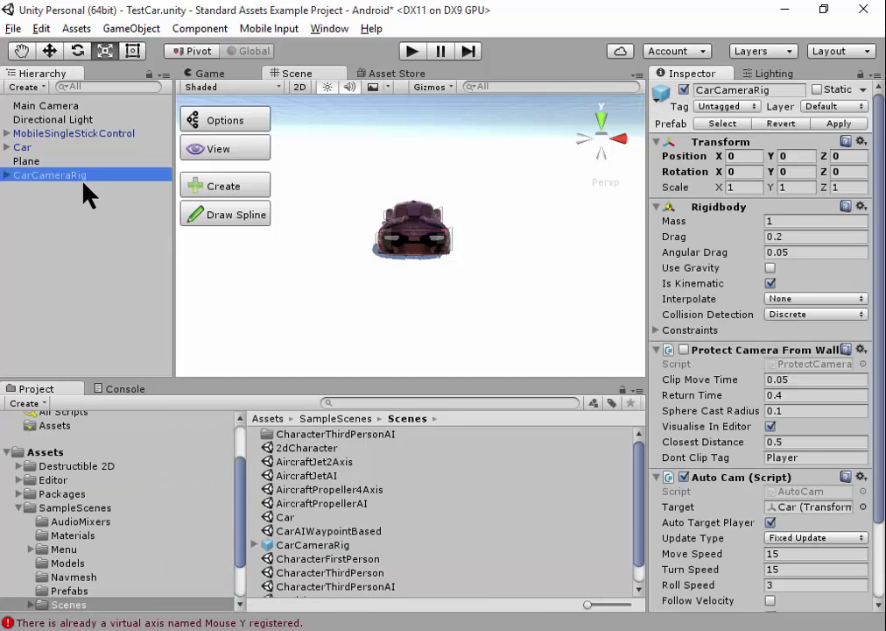
Step: Disable the original Main Camera and set the Car as CarCameraRig's Auto Cam target
click(36, 106)
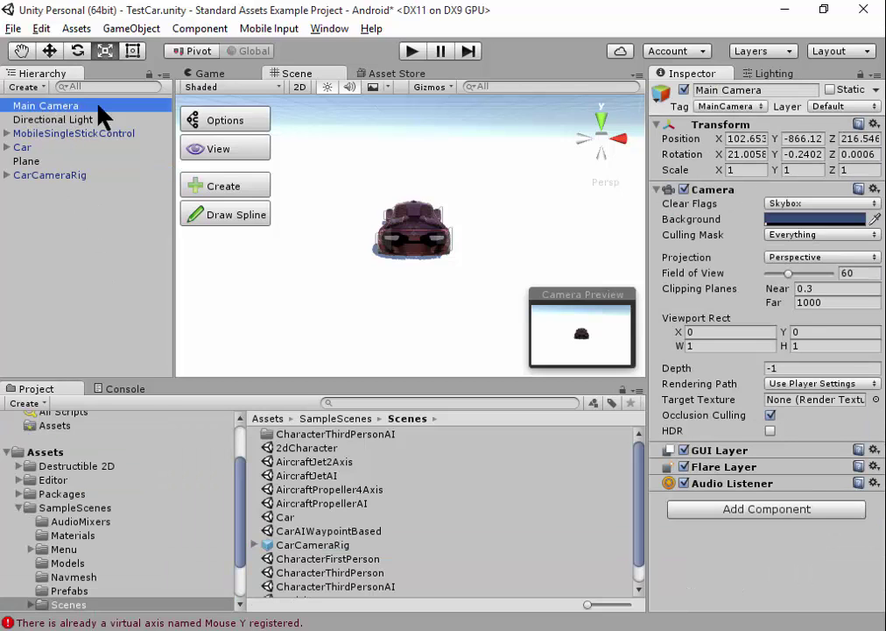
click(684, 90)
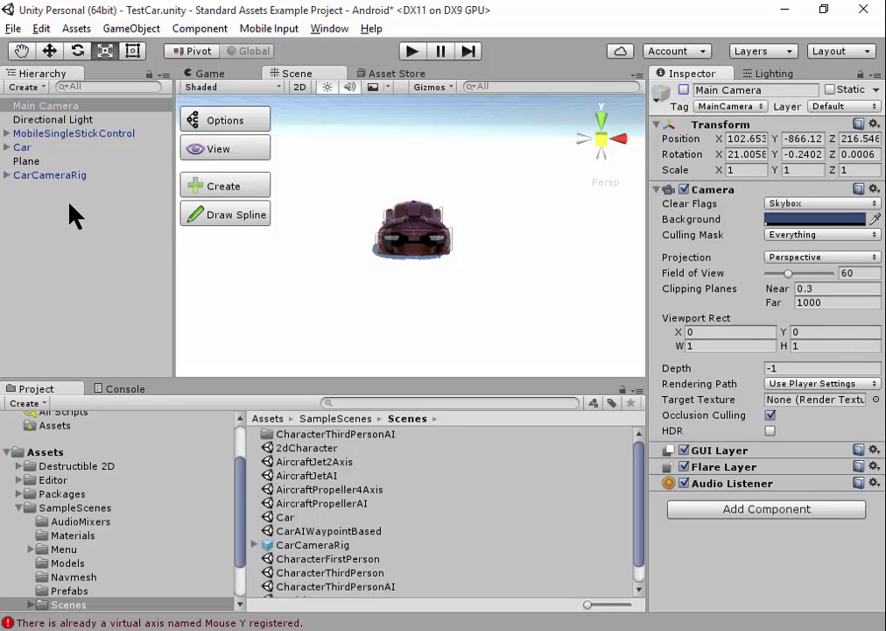
click(53, 175)
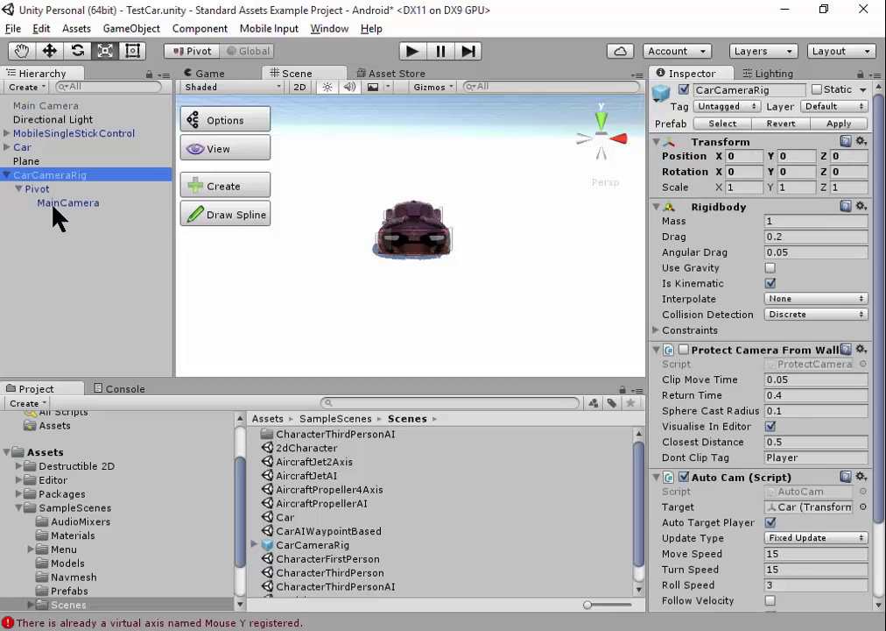
click(54, 205)
click(44, 175)
scroll(883, 284, down, 3)
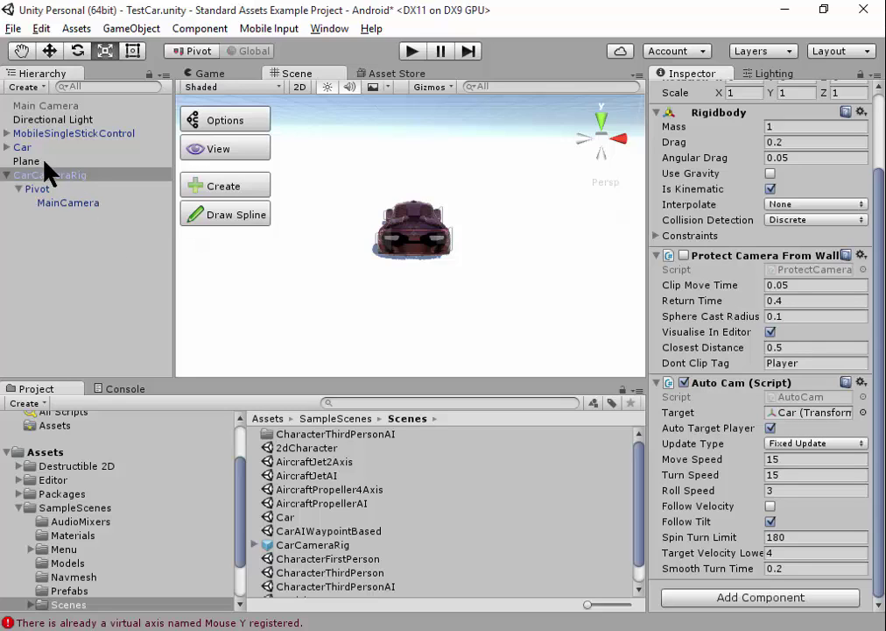
drag(26, 150, 698, 362)
click(412, 58)
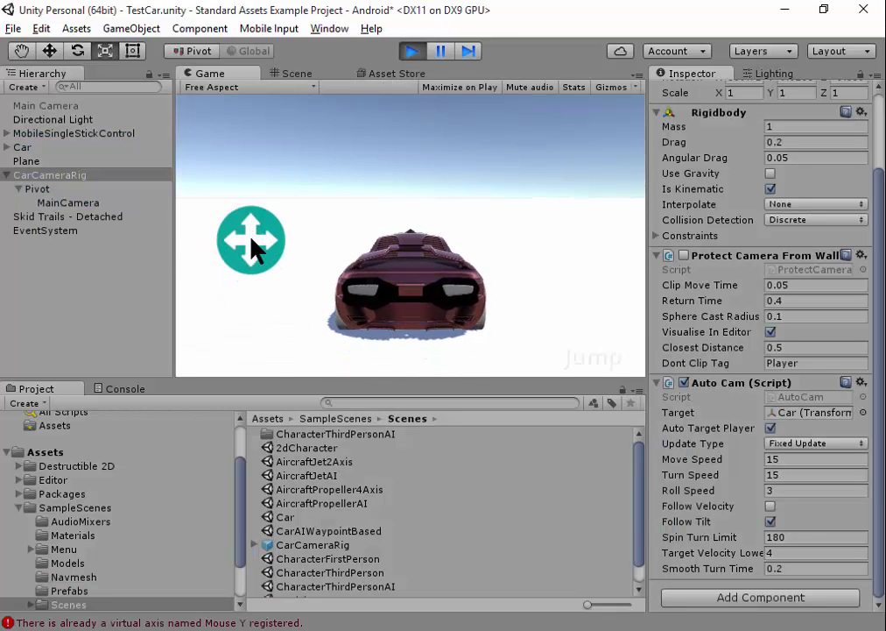
mouse_move(251, 239)
mouse_down()
mouse_move(328, 253)
mouse_move(208, 252)
mouse_move(337, 255)
mouse_move(272, 191)
mouse_move(311, 200)
mouse_move(210, 228)
mouse_move(254, 233)
mouse_move(165, 228)
mouse_move(265, 245)
mouse_move(214, 234)
mouse_move(153, 237)
mouse_move(243, 238)
mouse_move(298, 215)
mouse_move(180, 206)
mouse_move(356, 189)
mouse_move(183, 242)
mouse_move(316, 235)
mouse_move(389, 197)
mouse_move(222, 214)
mouse_move(188, 222)
mouse_move(379, 197)
mouse_move(422, 212)
mouse_move(194, 234)
mouse_move(138, 257)
mouse_move(204, 232)
mouse_move(168, 231)
mouse_move(250, 320)
mouse_move(249, 272)
mouse_move(209, 242)
mouse_move(191, 244)
mouse_move(192, 253)
mouse_up()
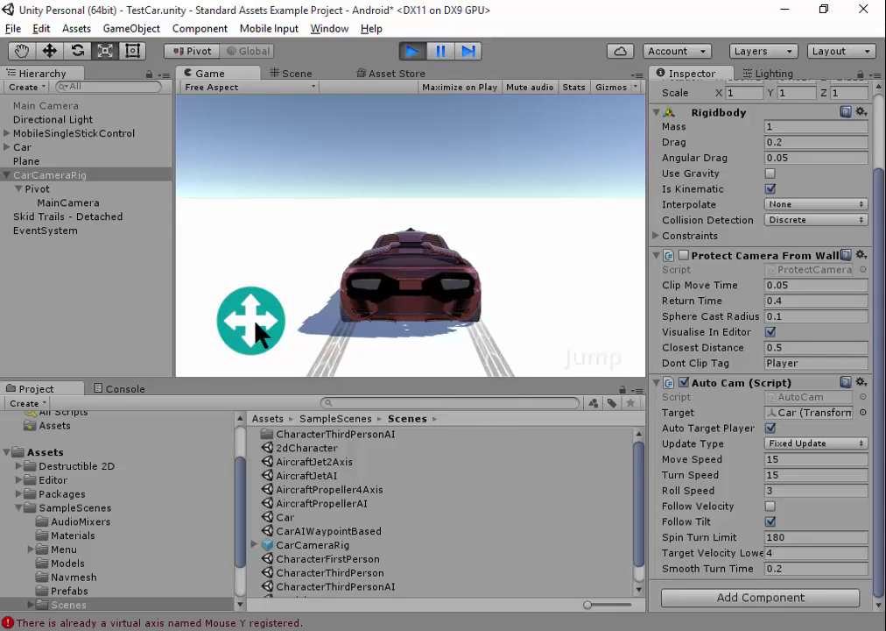
drag(256, 323, 207, 231)
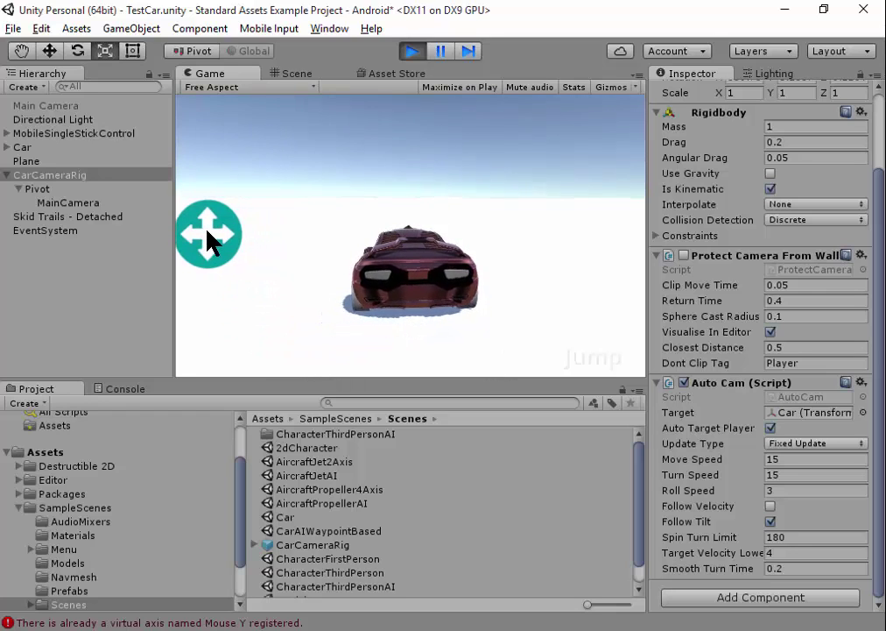
mouse_move(208, 235)
mouse_down()
mouse_move(274, 219)
mouse_move(253, 203)
mouse_move(200, 195)
mouse_up()
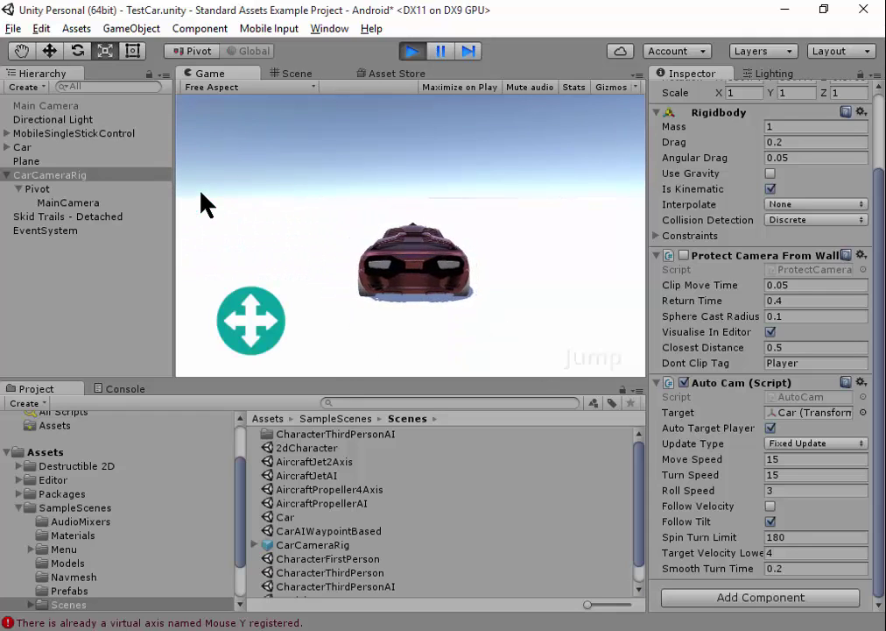
mouse_move(250, 320)
mouse_down()
mouse_move(137, 220)
mouse_move(149, 235)
mouse_up()
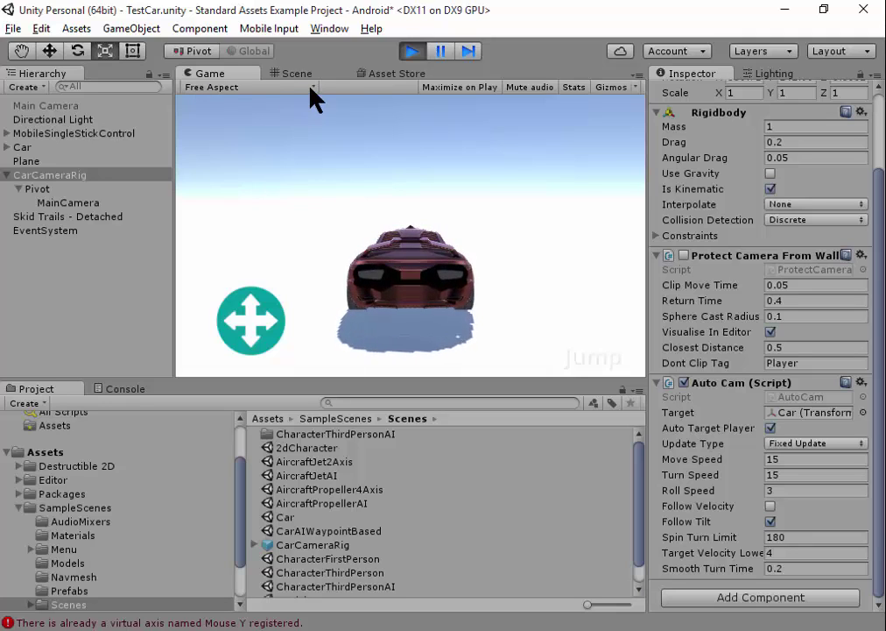
Step: Orbit the Scene view to look down on the car from above
scroll(360, 242, down, 3)
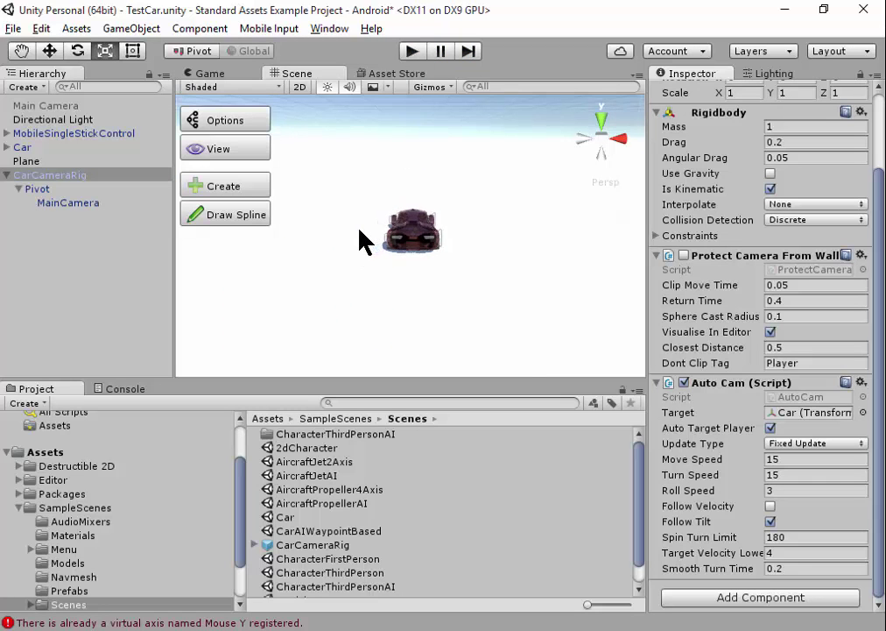
scroll(366, 234, down, 2)
alt+drag(431, 178, 452, 225)
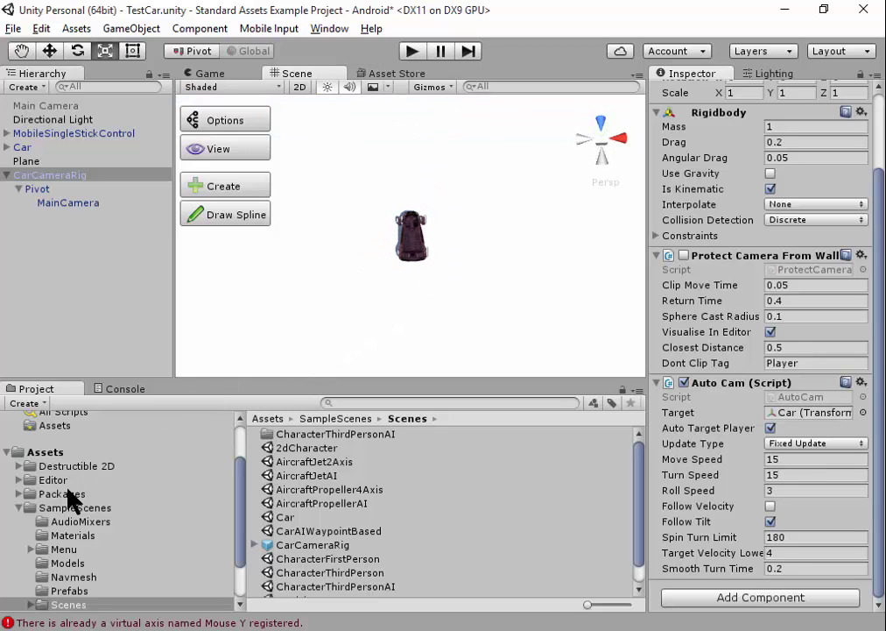
scroll(175, 515, down, 2)
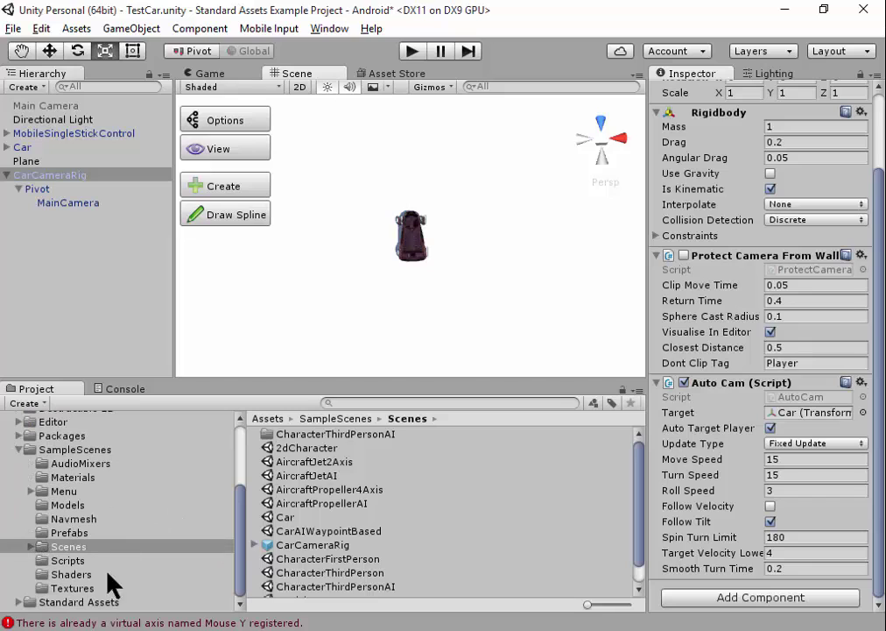
Step: Open Standard Assets > Vehicles > Car > Prefabs in the Project panel
click(83, 602)
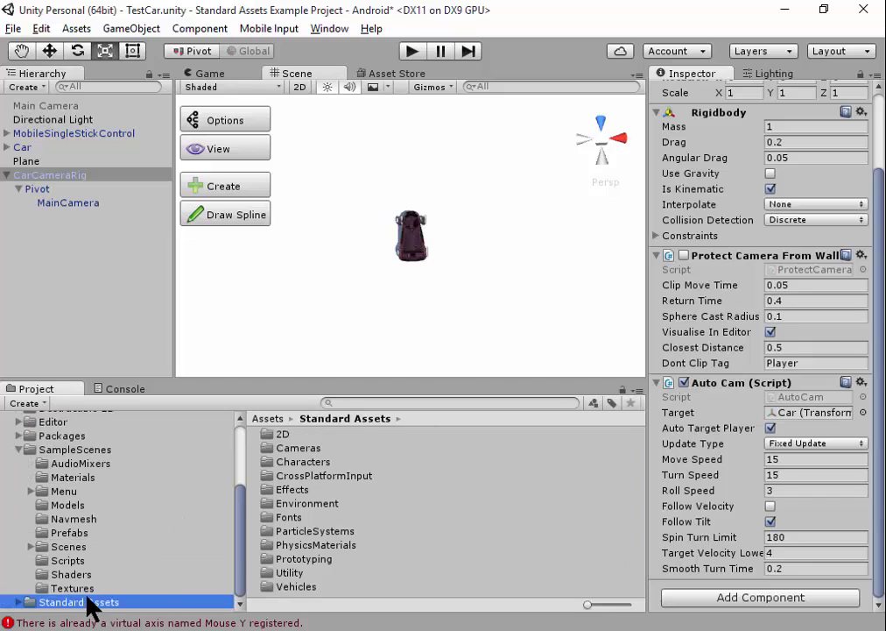
click(19, 598)
scroll(162, 524, down, 5)
click(57, 551)
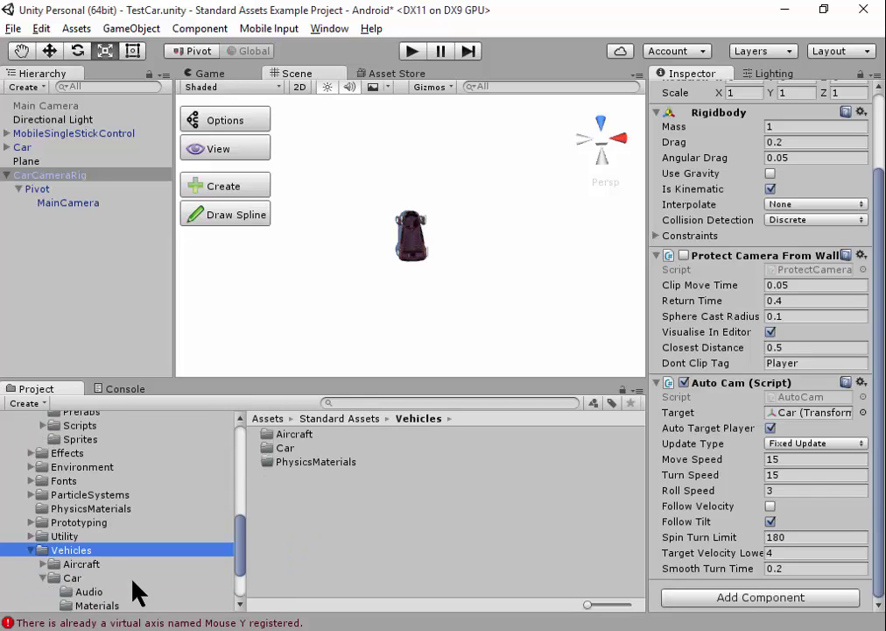
click(71, 580)
scroll(175, 585, down, 3)
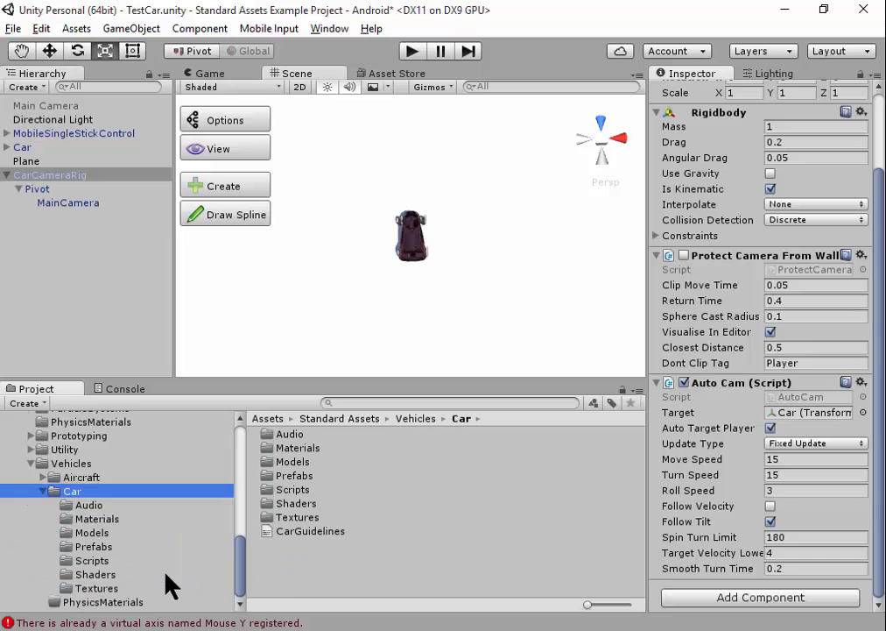
click(102, 548)
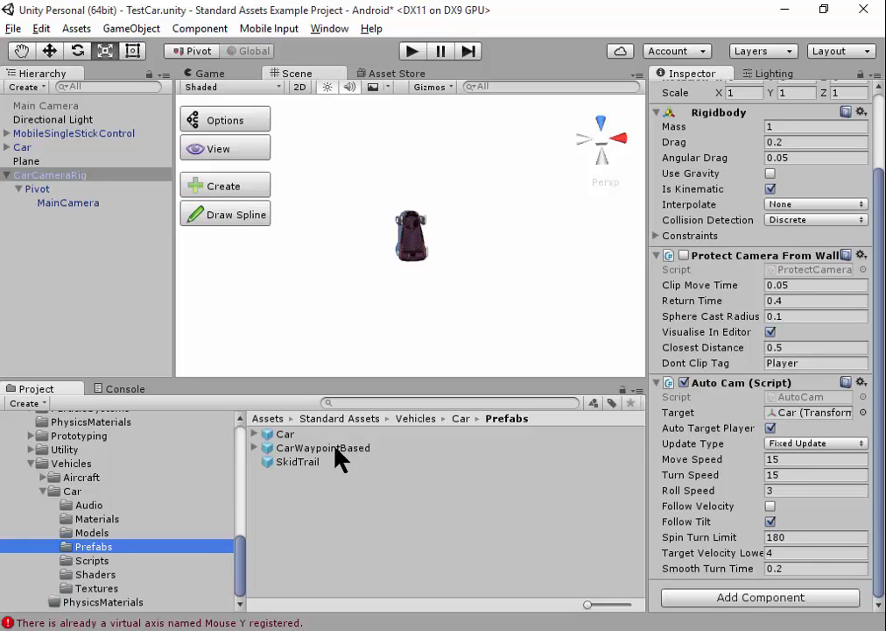
Step: Drop the CarWaypointBased prefab into the scene and frame it with F
mouse_move(333, 448)
mouse_down()
mouse_move(235, 302)
mouse_move(297, 306)
mouse_up()
key(f)
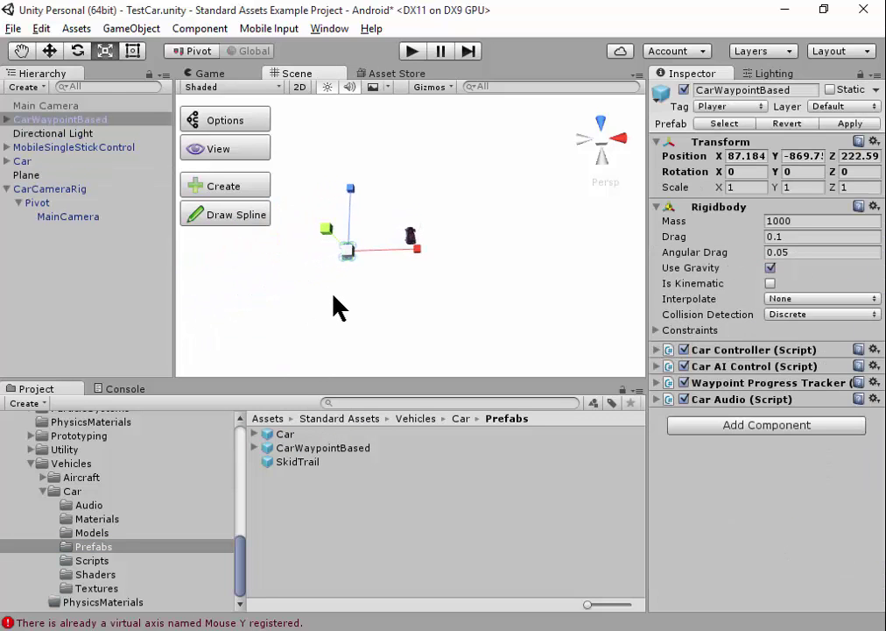
click(207, 74)
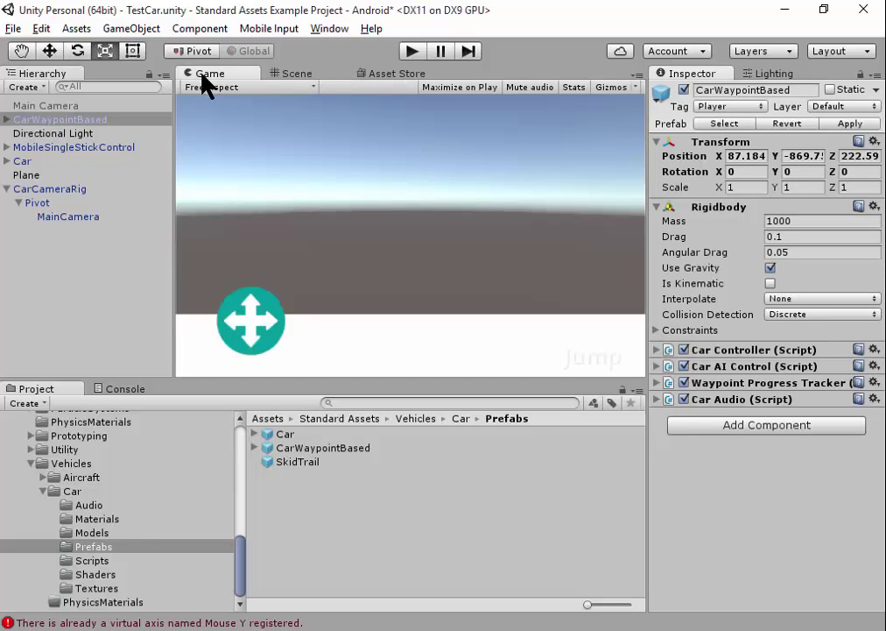
click(289, 75)
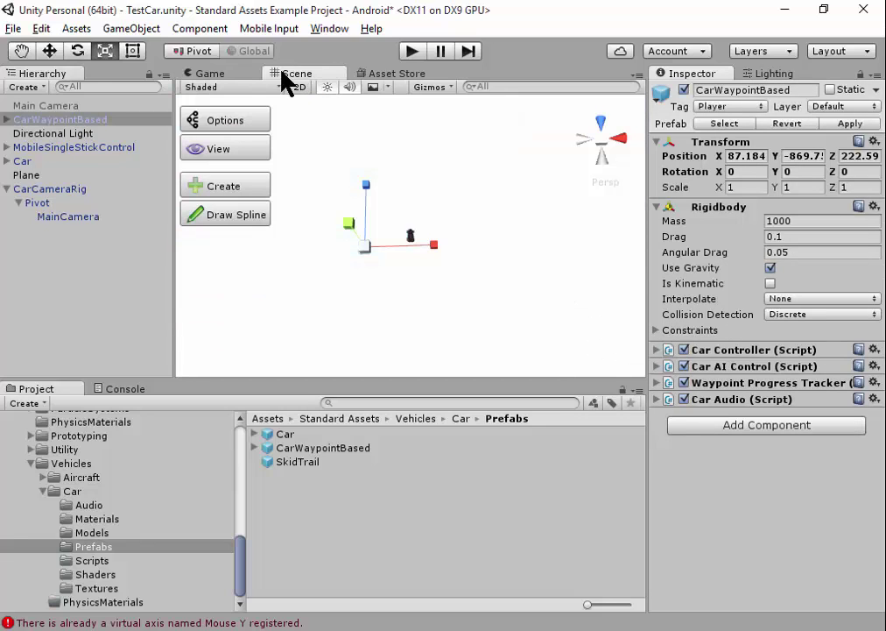
Step: Move the AI car along X to 59.8 beside the existing car
click(50, 51)
drag(436, 254, 355, 256)
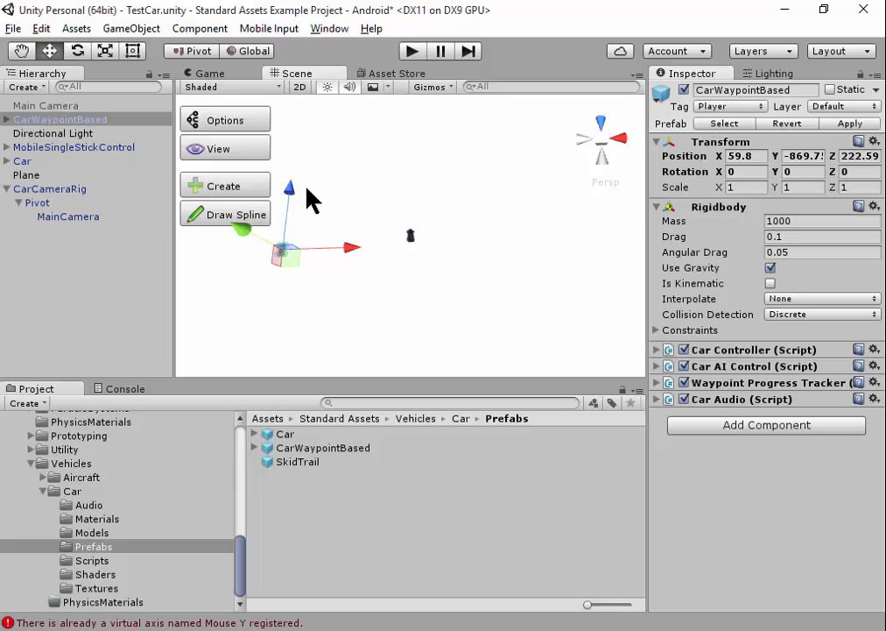
click(7, 188)
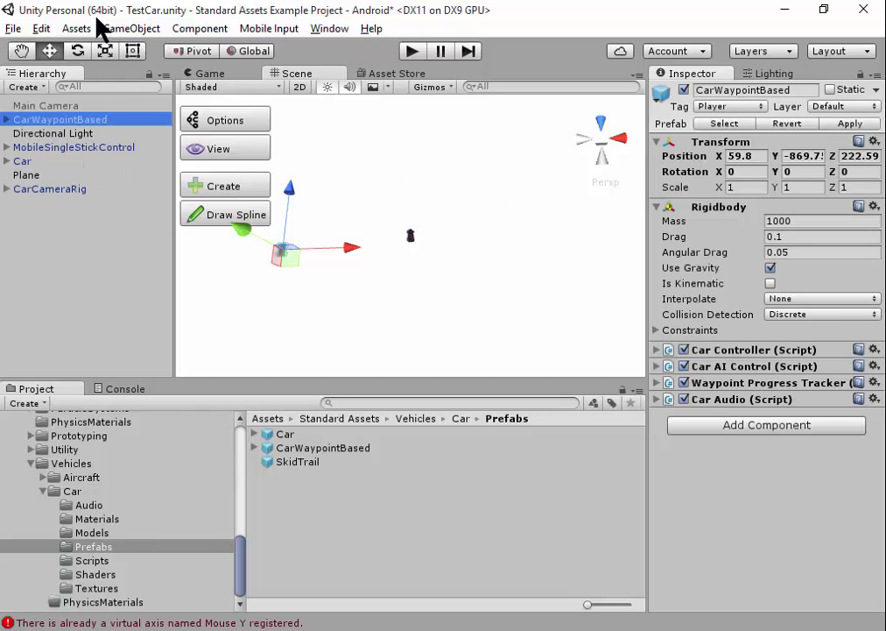
click(127, 29)
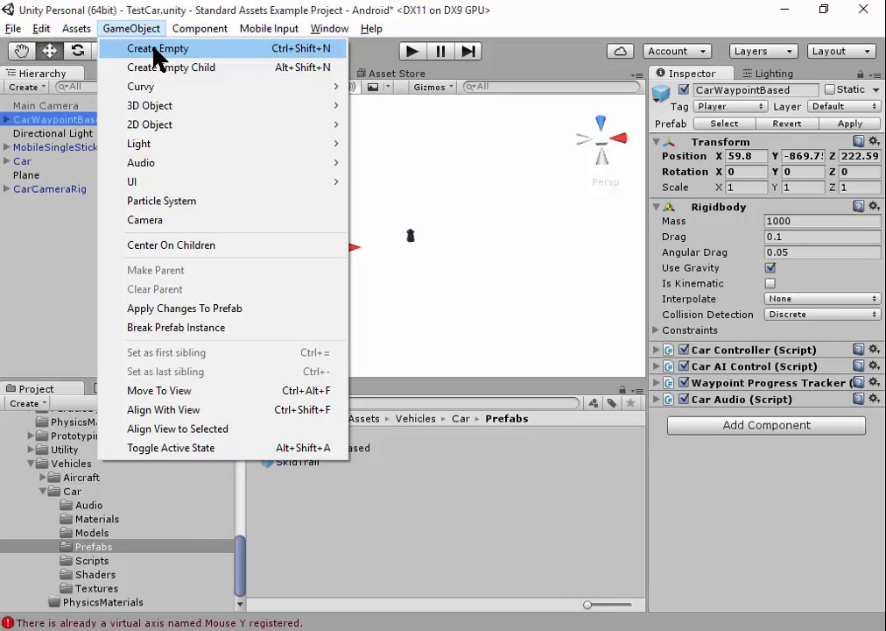
Step: Create an empty object named 'Waypoint' and give it a Waypoint Circuit component
click(159, 50)
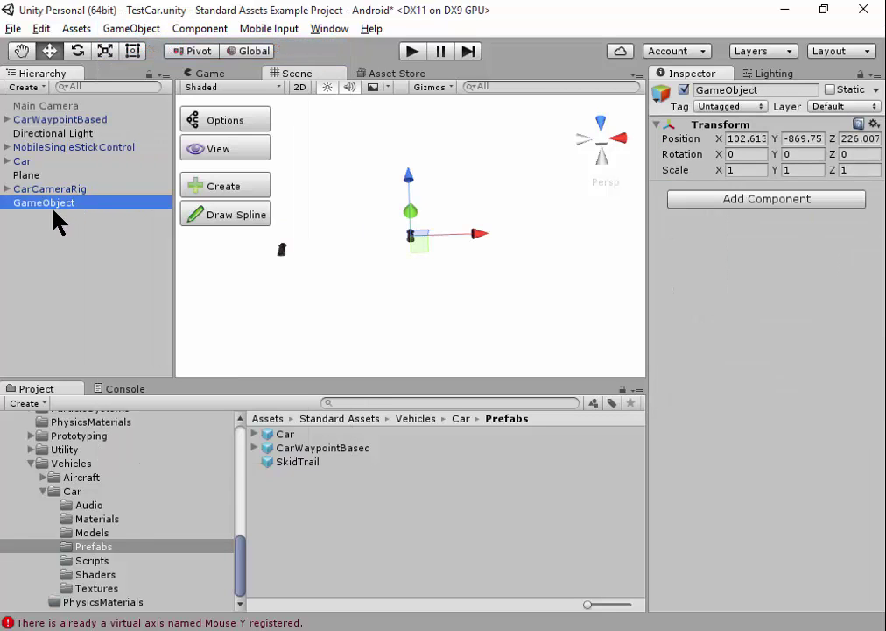
click(769, 90)
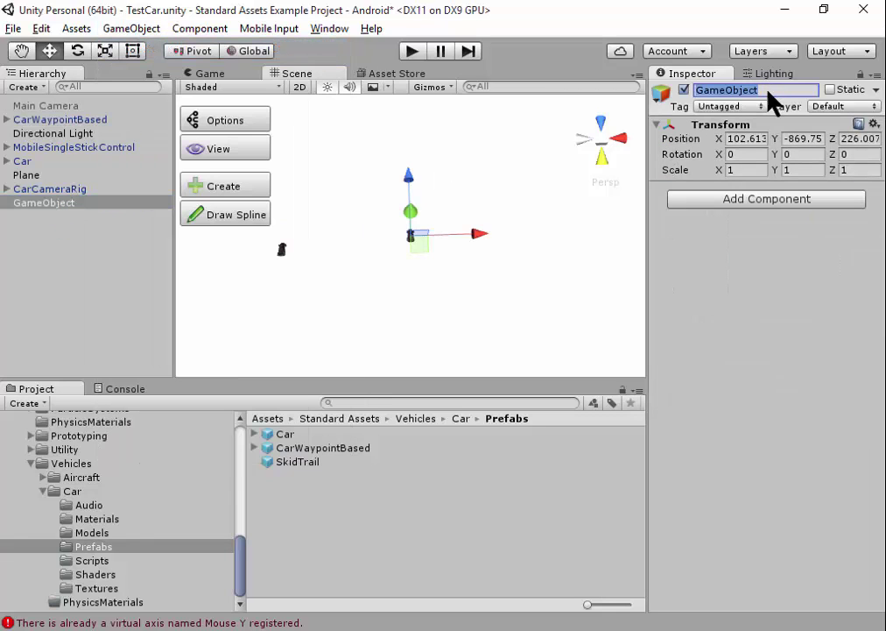
text(Way)
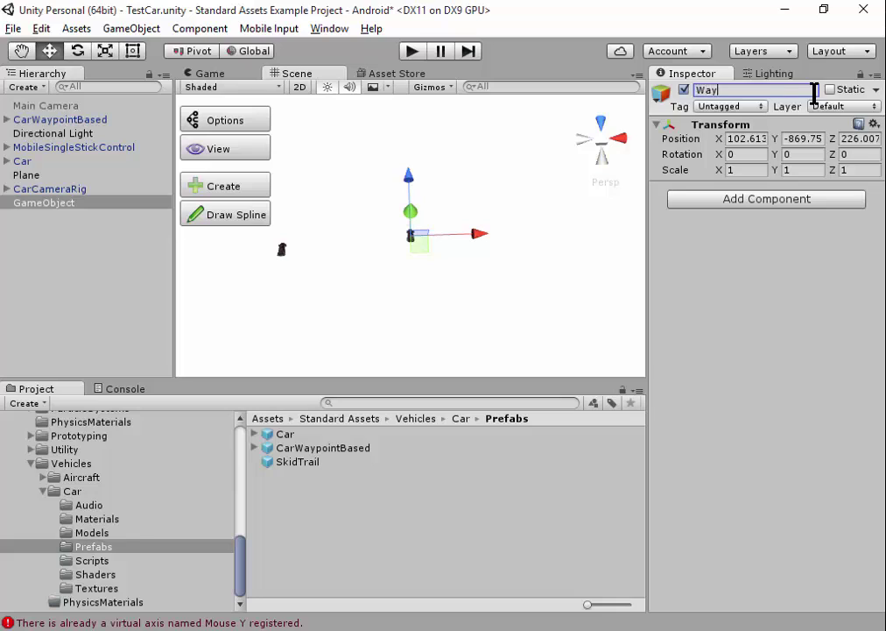
text(poin)
text(t)
key(Return)
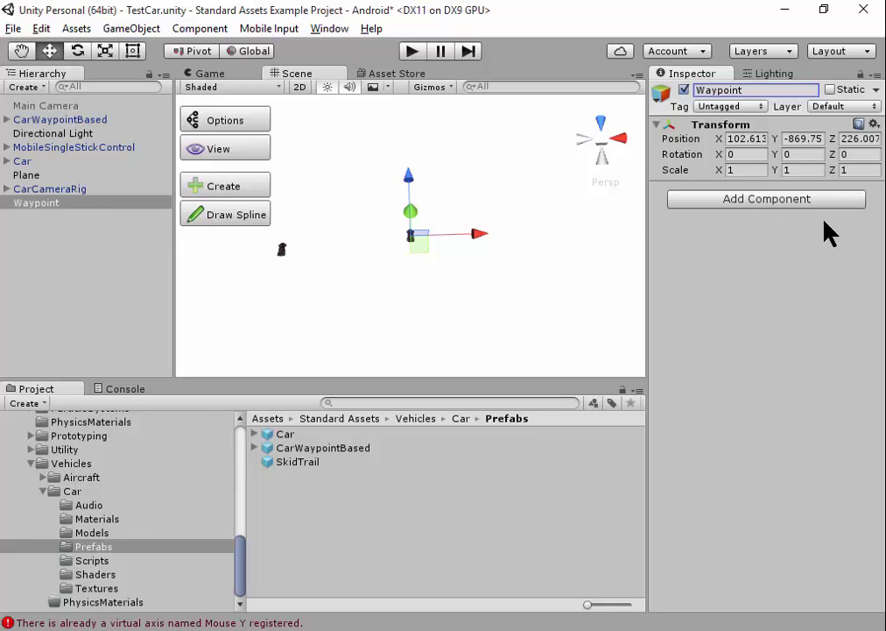
click(761, 200)
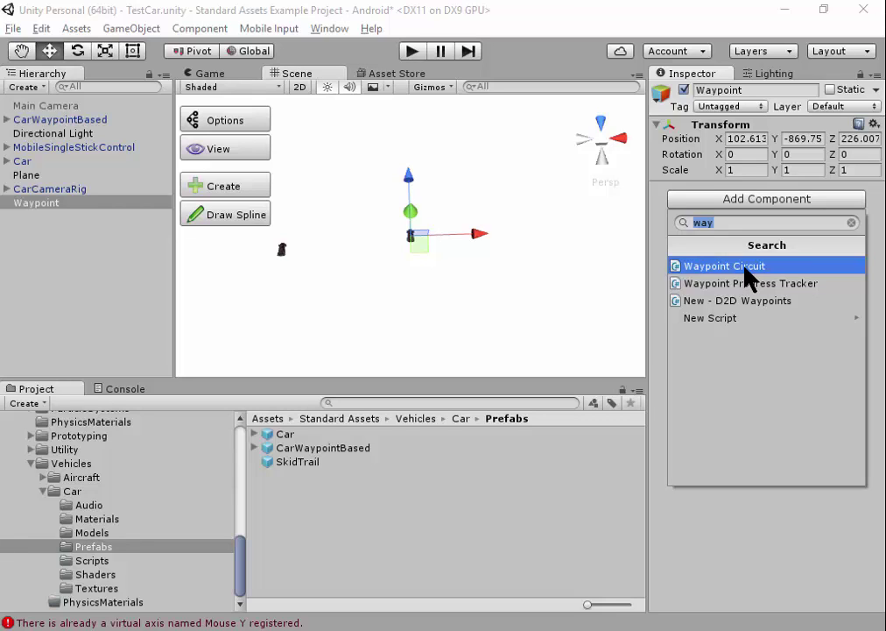
click(726, 268)
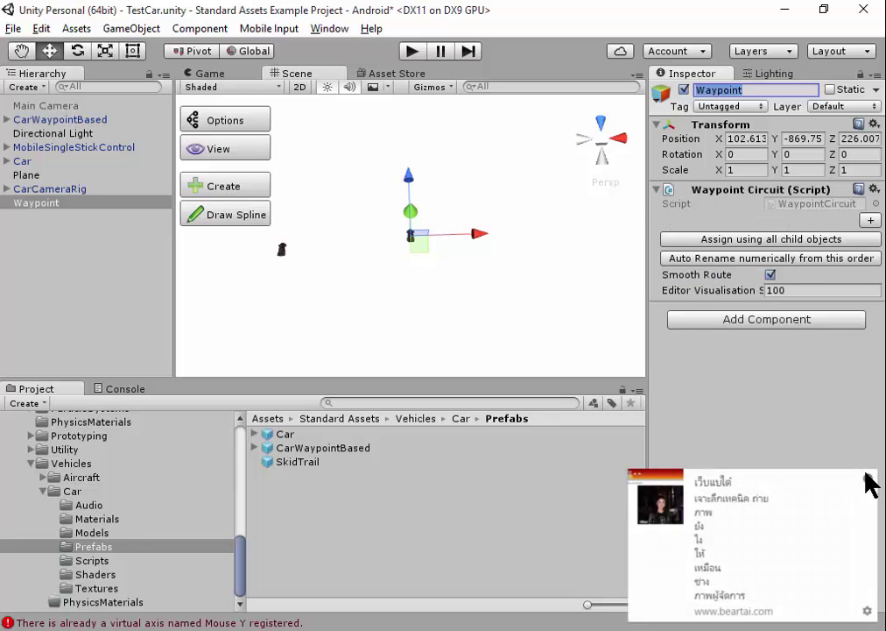
click(867, 478)
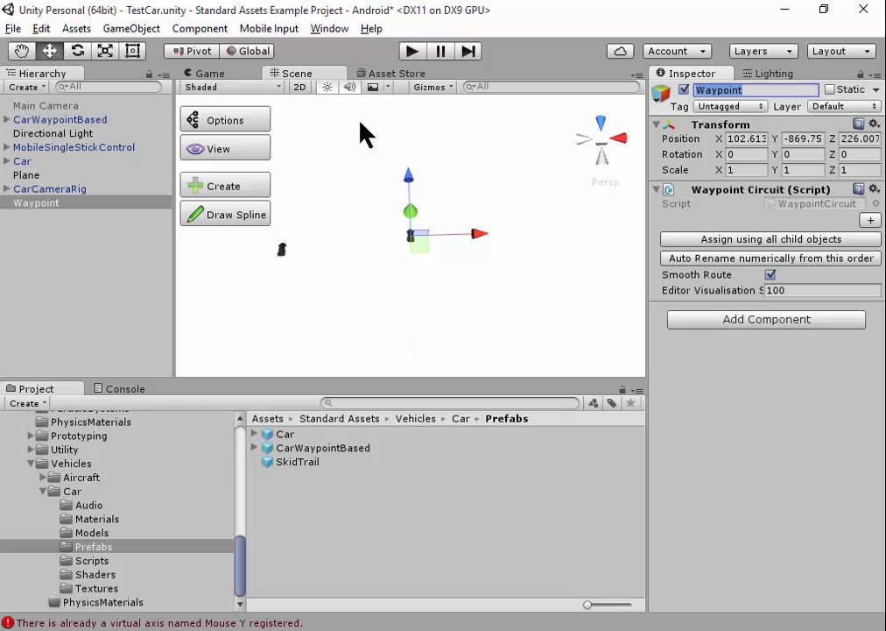
click(116, 31)
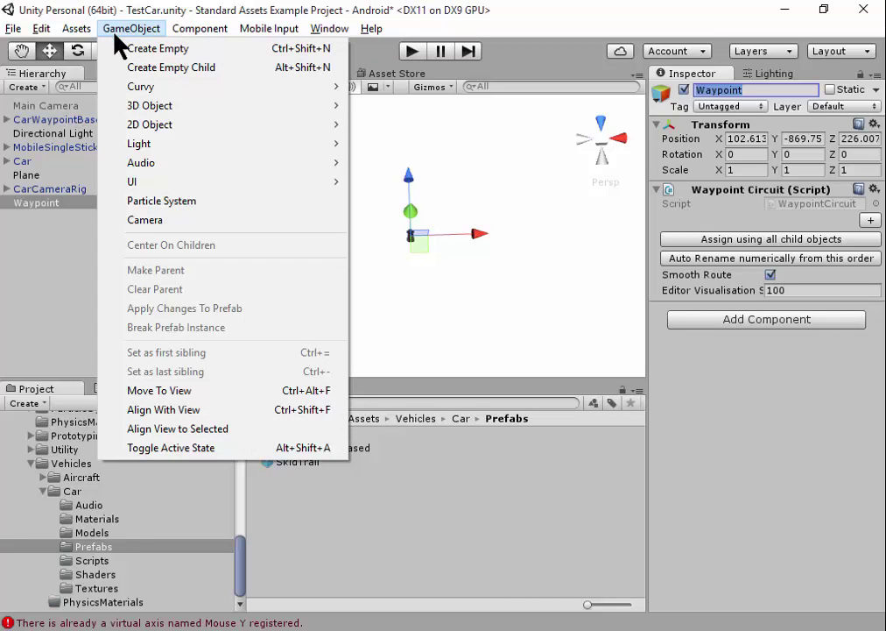
Step: Create an empty child point under Waypoint and move it along X and Z
click(122, 48)
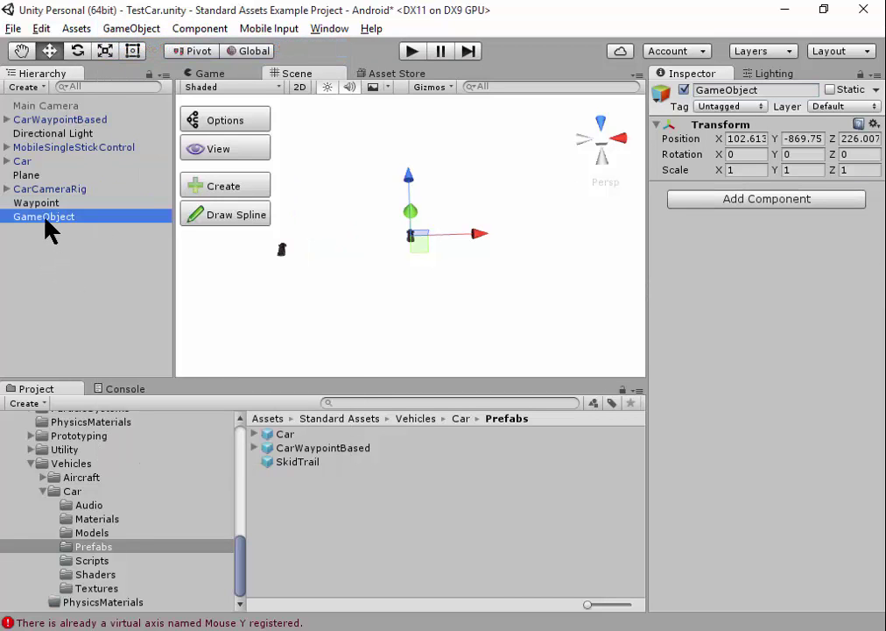
drag(46, 221, 44, 203)
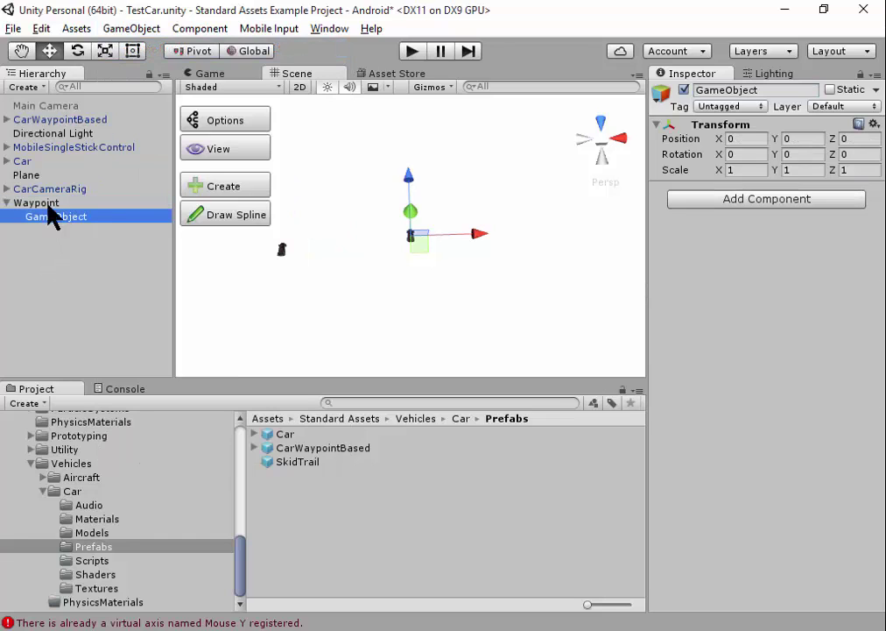
drag(472, 233, 349, 230)
drag(297, 175, 297, 158)
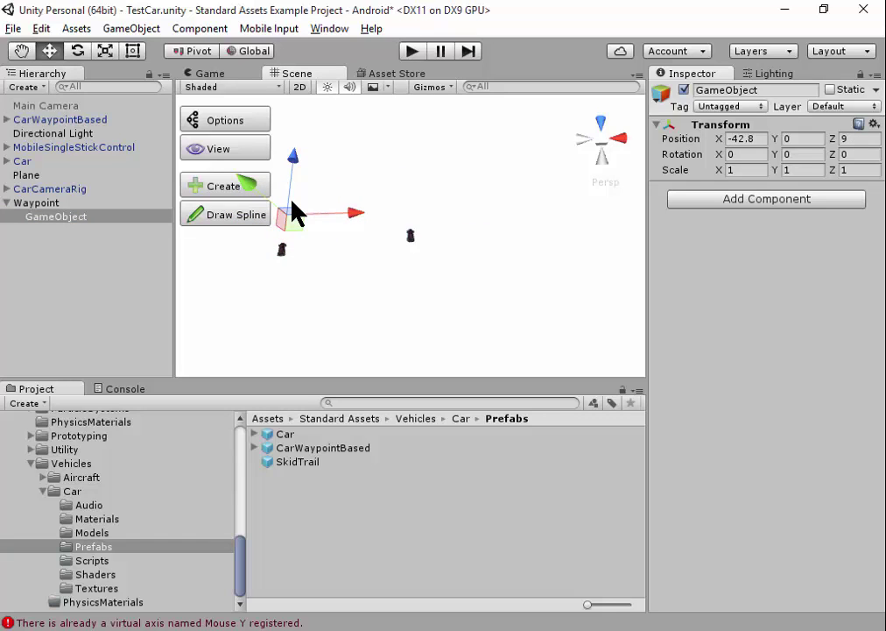
Step: Duplicate the point repeatedly, moving copies along Z, to X -28.2, and back to Z 7.2
key(ctrl+d)
mouse_move(299, 162)
mouse_down()
mouse_move(289, 106)
mouse_move(300, 88)
mouse_up()
key(ctrl+d)
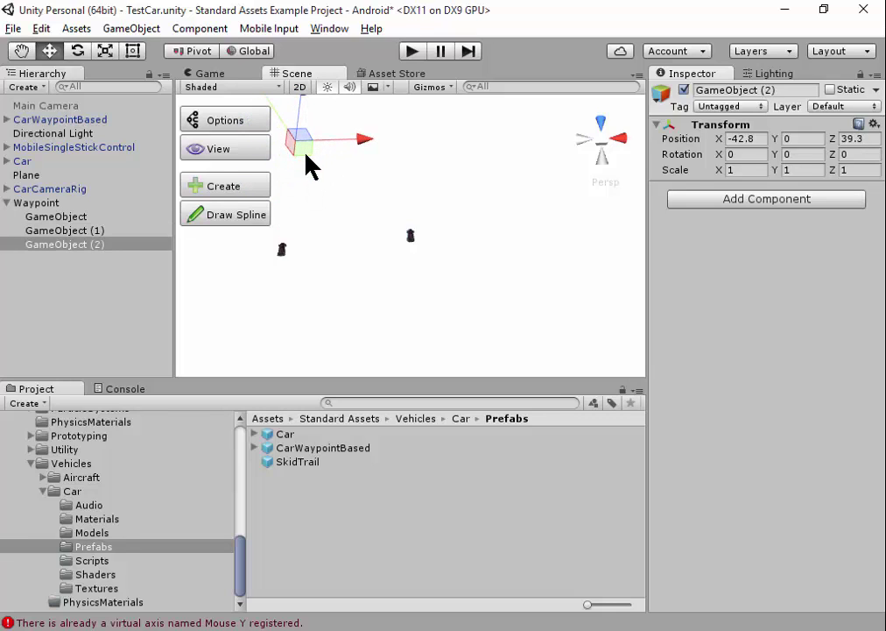
key(ctrl+d)
drag(359, 141, 599, 145)
key(ctrl+d)
key(ctrl+d)
key(ctrl+d)
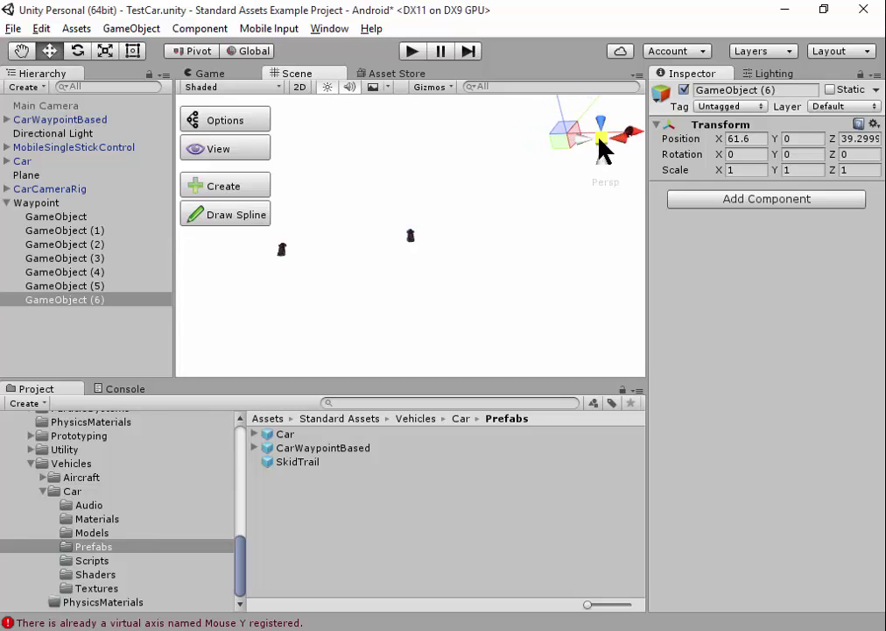
key(ctrl+d)
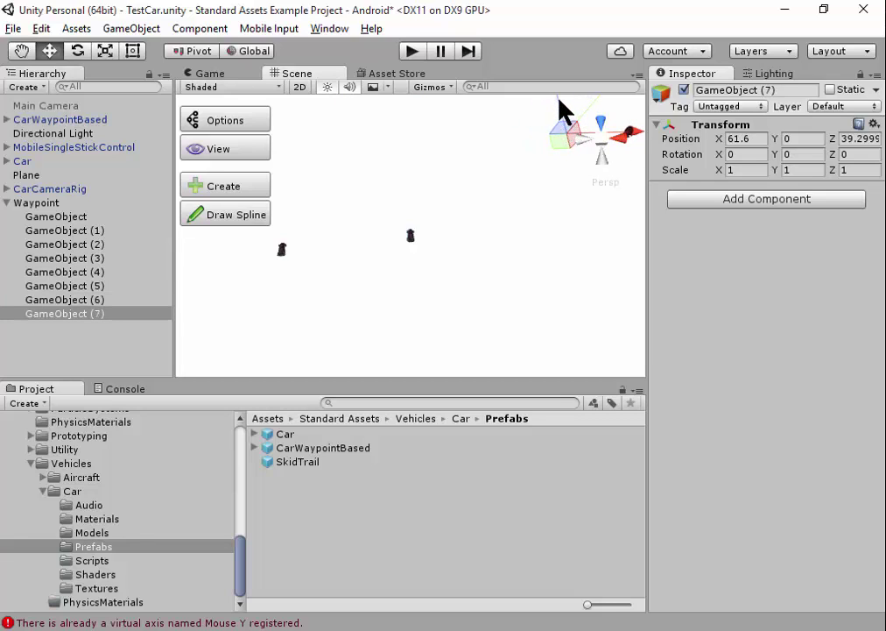
mouse_move(559, 101)
mouse_down()
mouse_move(580, 243)
mouse_move(608, 300)
mouse_up()
Step: Add more duplicates up to GameObject (15), moving GameObject (10) to X 55
key(ctrl+d)
key(ctrl+d)
key(ctrl+d)
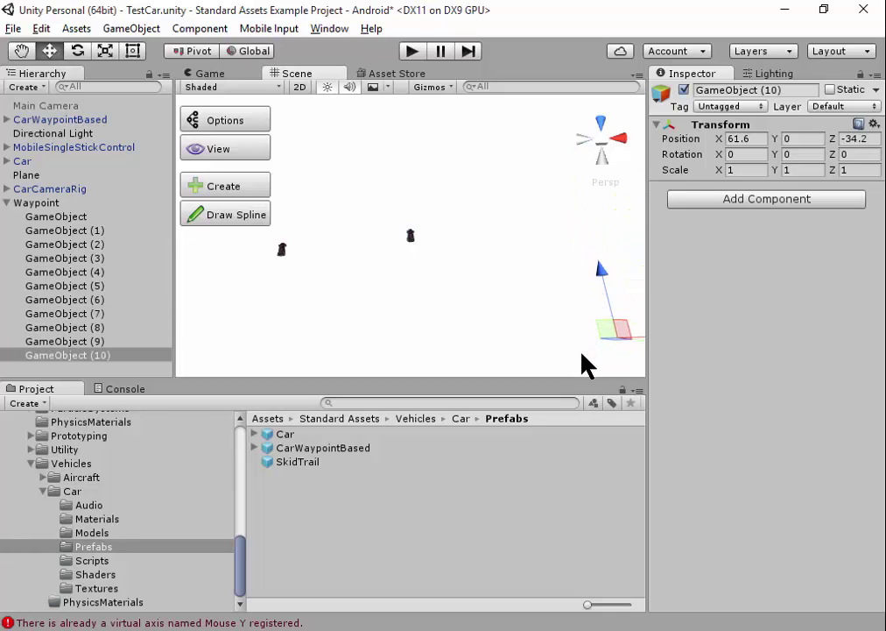
mouse_move(639, 348)
mouse_down()
mouse_move(369, 347)
mouse_move(338, 355)
mouse_up()
key(ctrl+d)
key(ctrl+d)
key(ctrl+d)
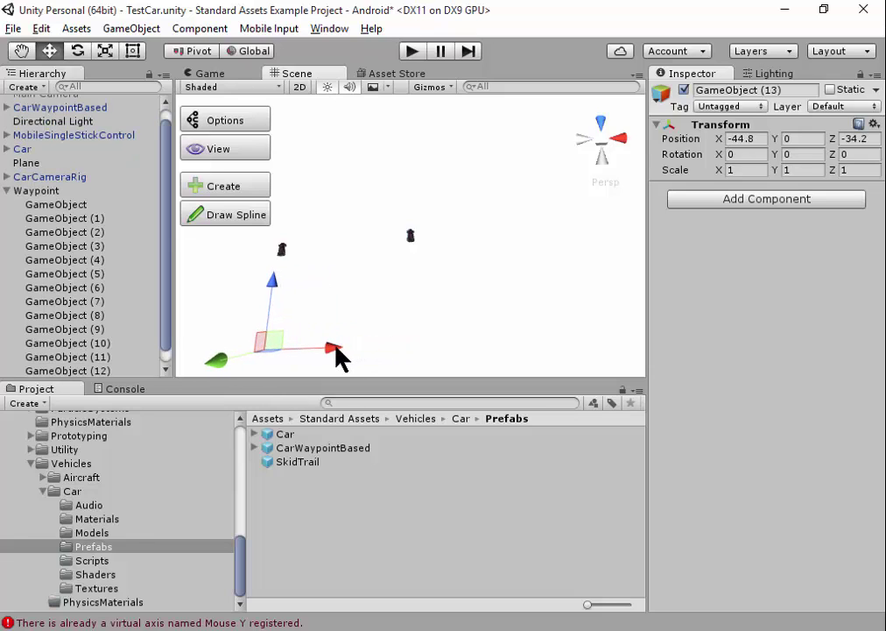
key(ctrl+d)
mouse_move(270, 281)
mouse_down()
mouse_move(272, 230)
mouse_move(291, 275)
mouse_move(276, 198)
mouse_move(276, 219)
mouse_up()
key(ctrl+d)
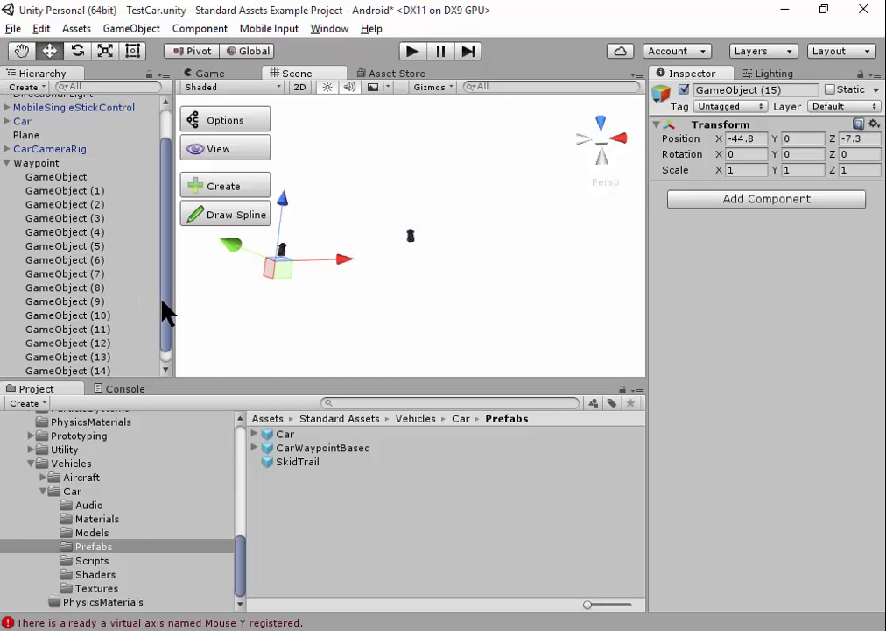
scroll(162, 332, down, 1)
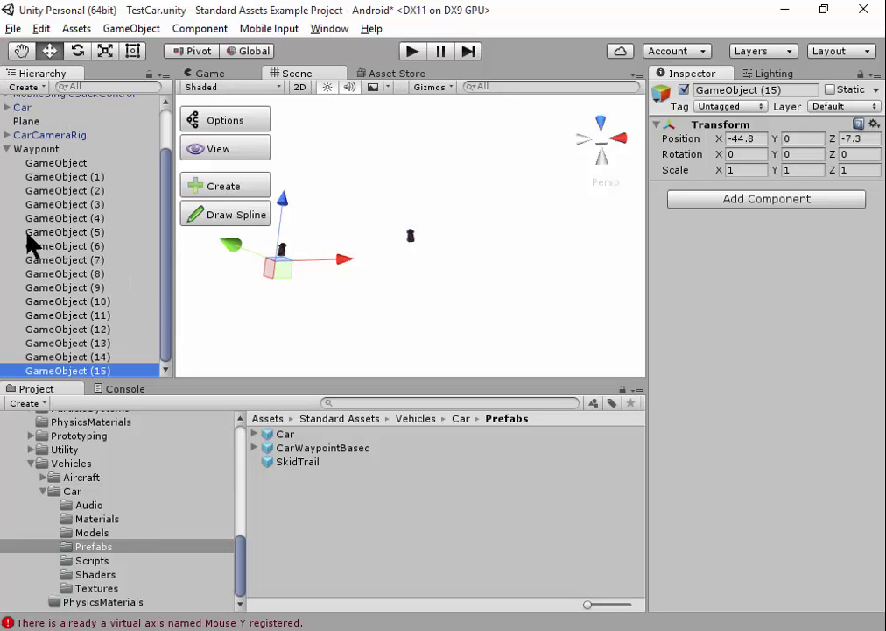
Step: Assign all sixteen child points to the Waypoint Circuit and deactivate the ground Plane
click(44, 150)
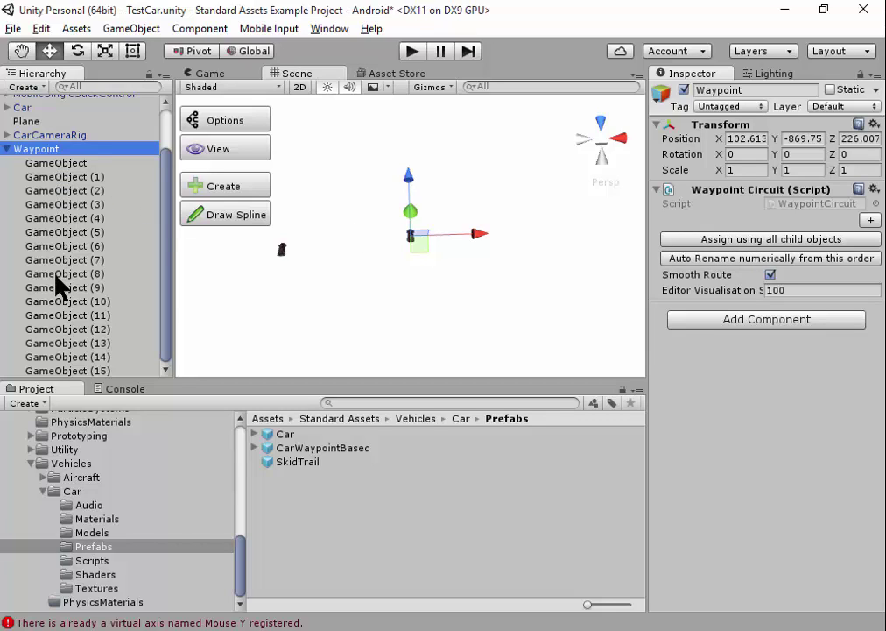
click(775, 243)
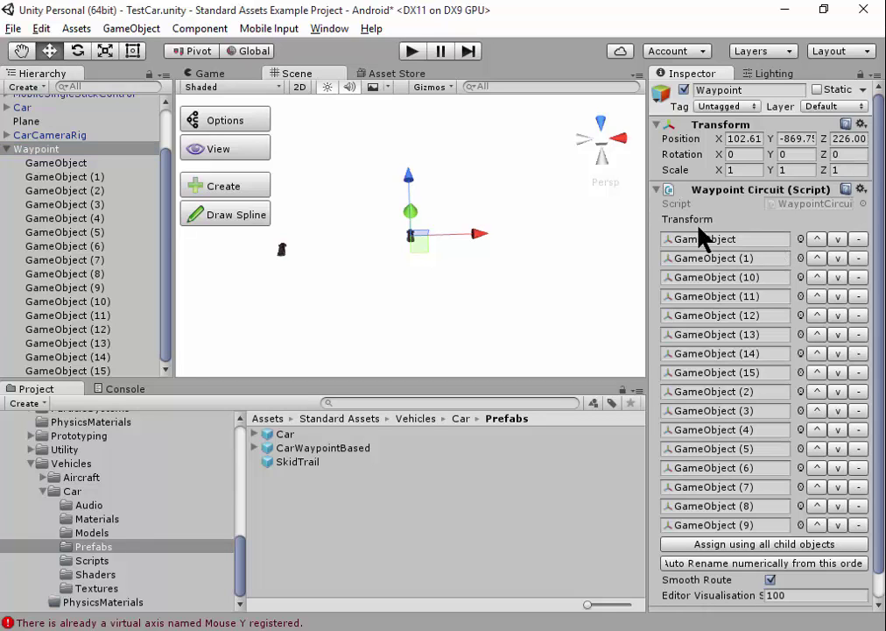
click(50, 123)
click(684, 90)
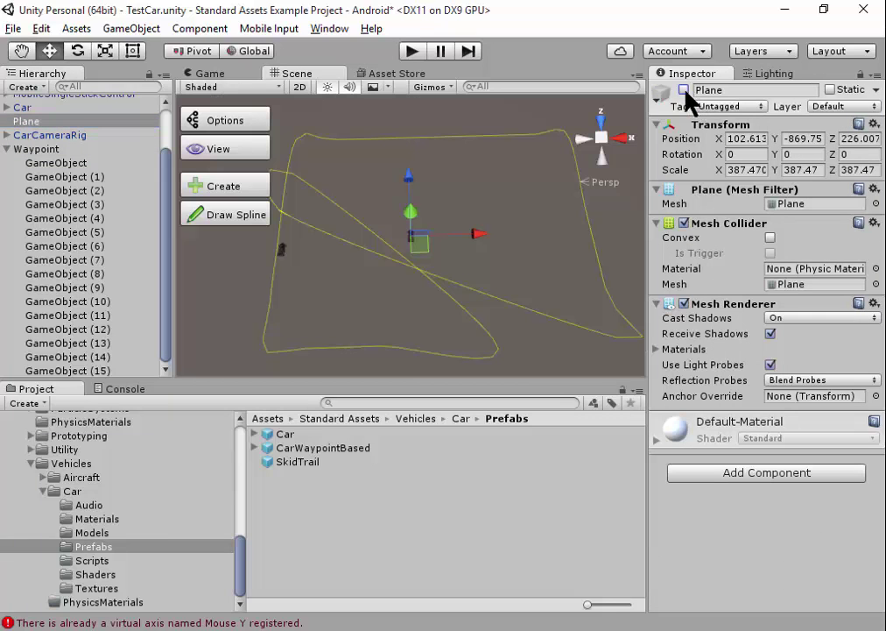
click(35, 150)
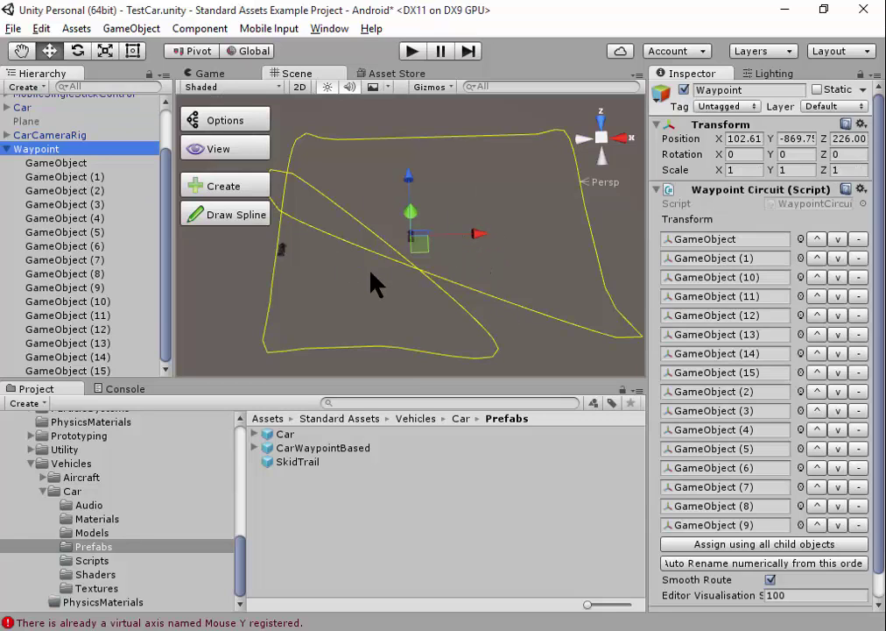
Step: Check the waypoint positions and move GameObject (1) toward the lower middle of the route
click(85, 164)
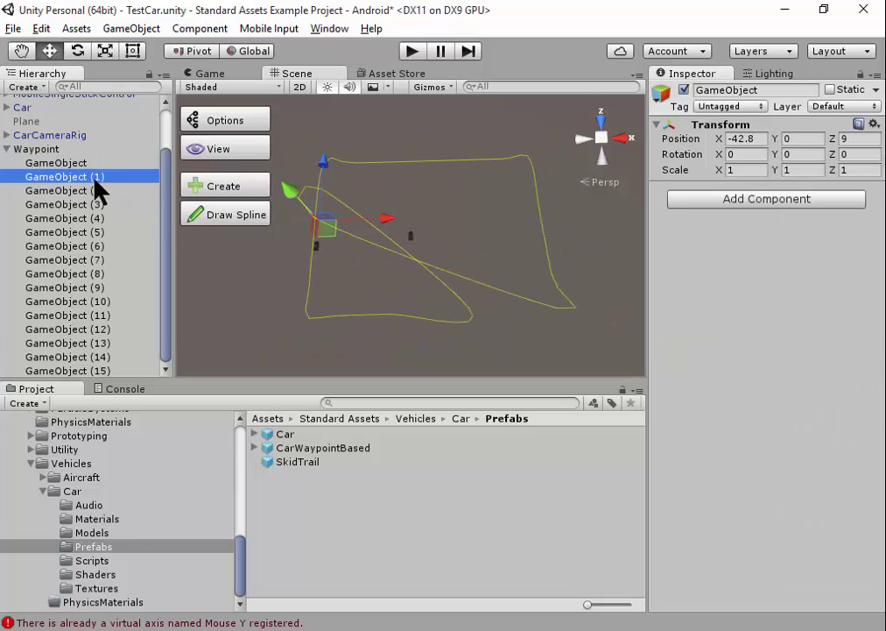
click(93, 205)
click(93, 219)
click(93, 246)
click(93, 273)
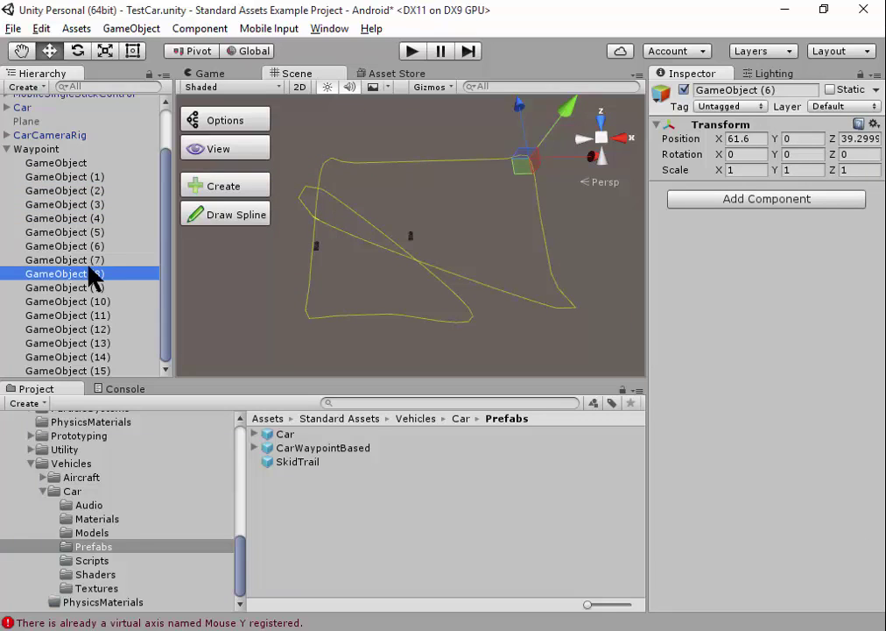
click(90, 287)
click(83, 329)
click(77, 287)
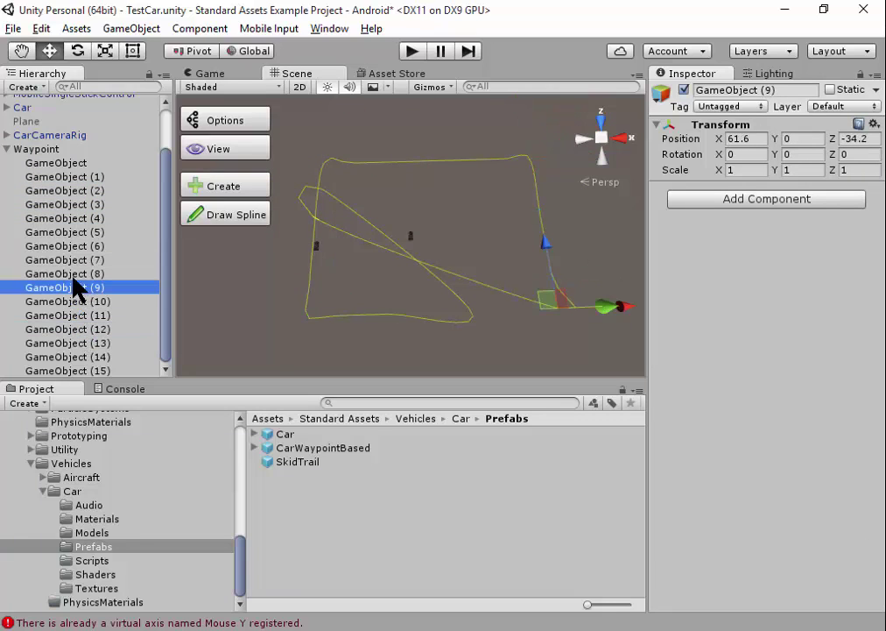
click(75, 232)
click(51, 176)
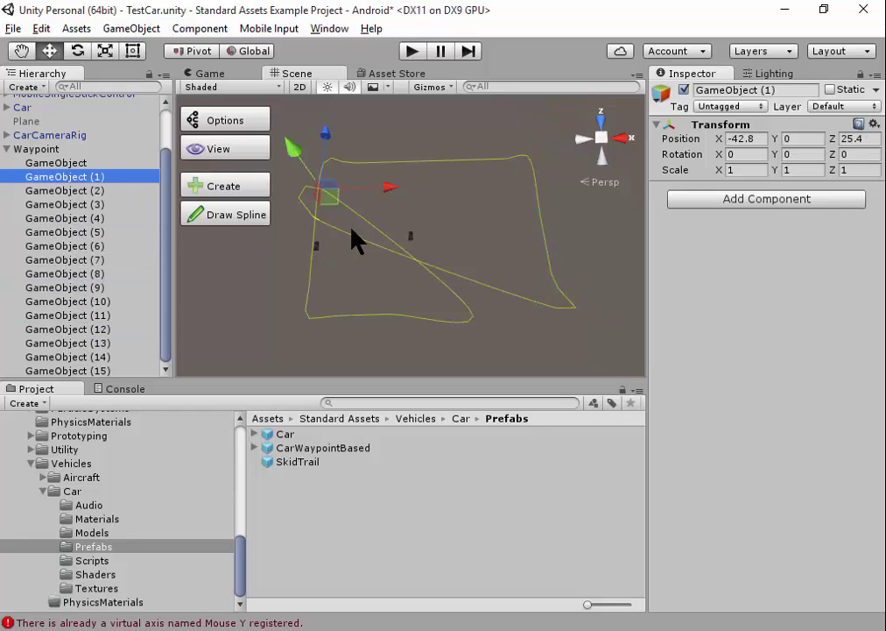
mouse_move(388, 187)
mouse_down()
mouse_move(480, 202)
mouse_move(418, 219)
mouse_up()
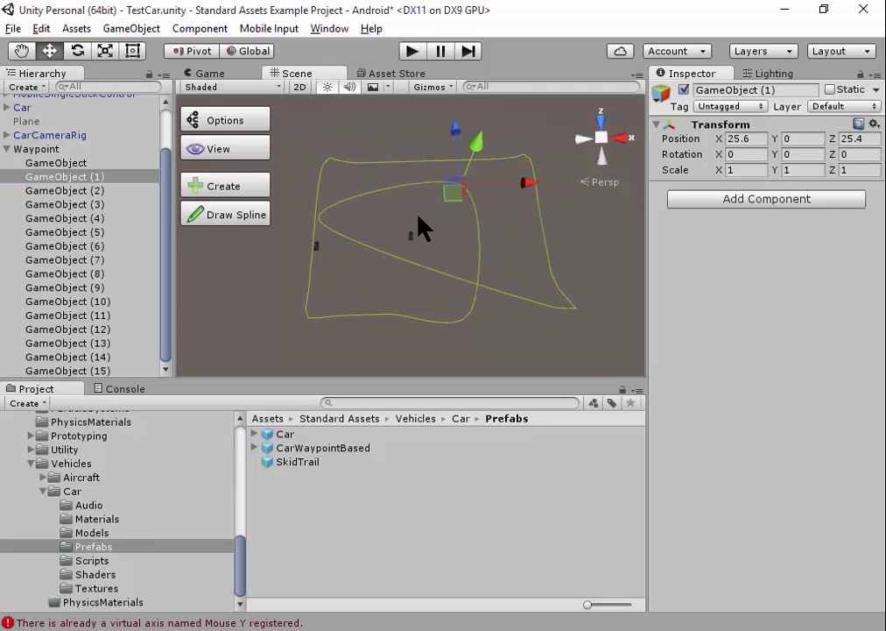
drag(443, 147, 491, 178)
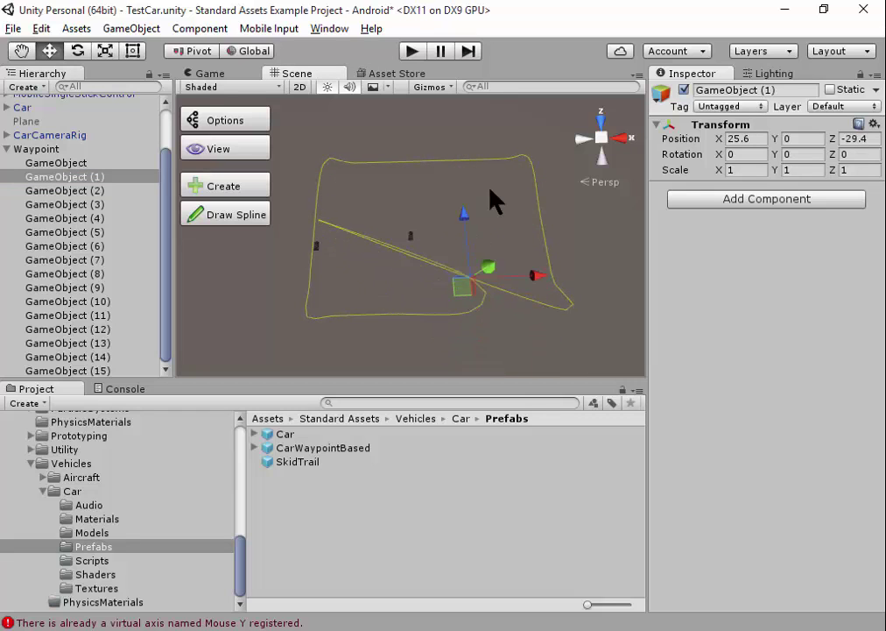
Step: Reorder the circuit list to start GameObject (1), GameObject (10), GameObject
click(35, 149)
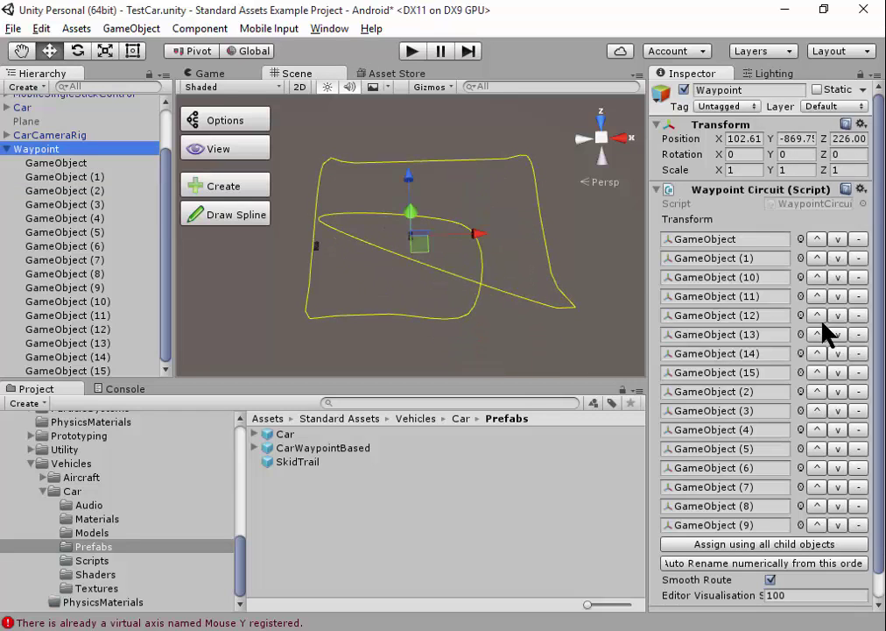
click(815, 262)
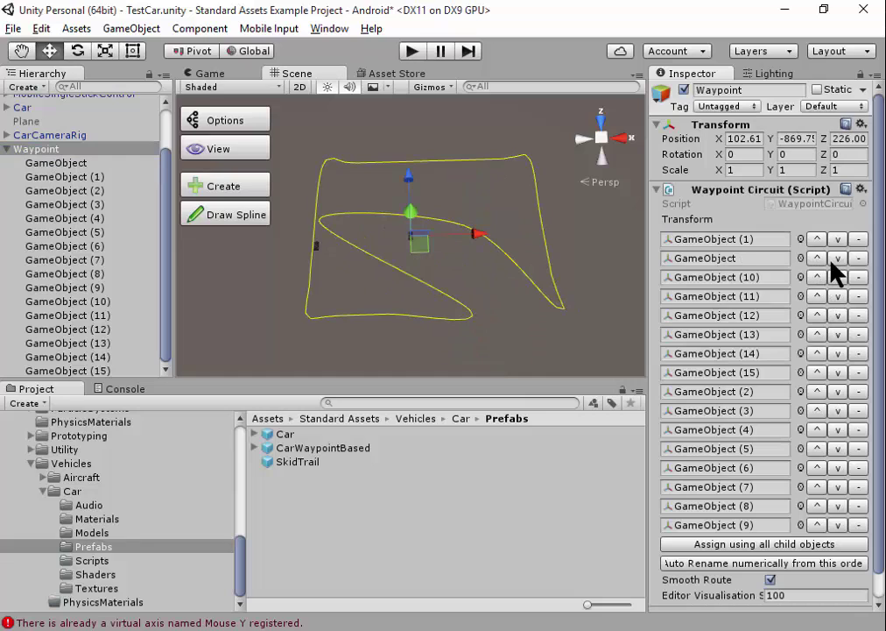
click(830, 258)
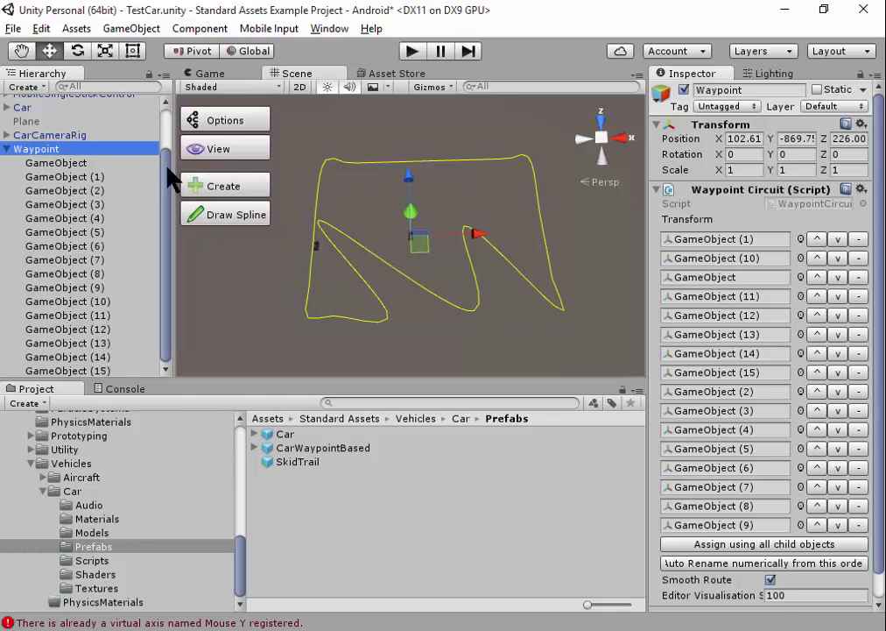
drag(167, 194, 141, 153)
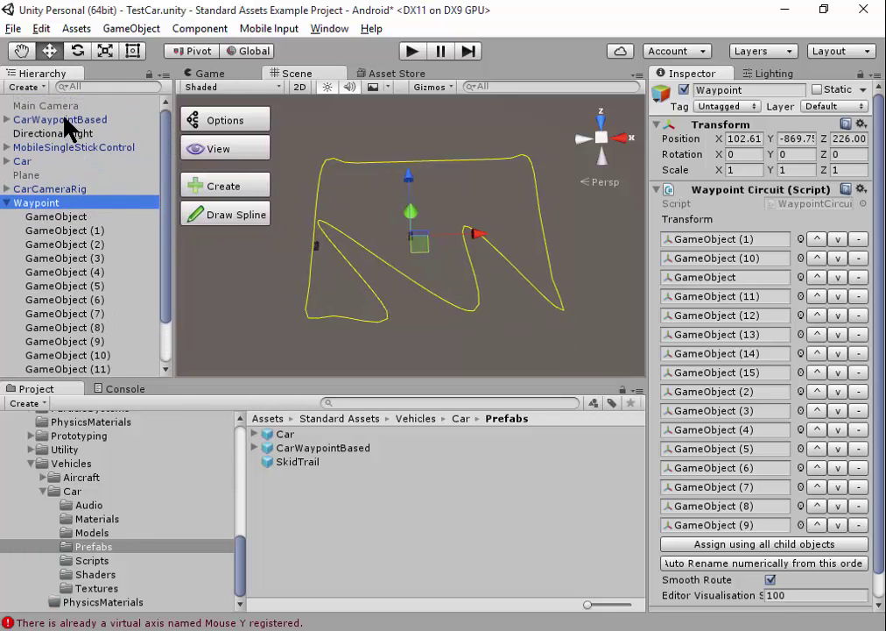
Step: Set Waypoint as the Circuit in CarWaypointBased's Waypoint Progress Tracker
click(67, 121)
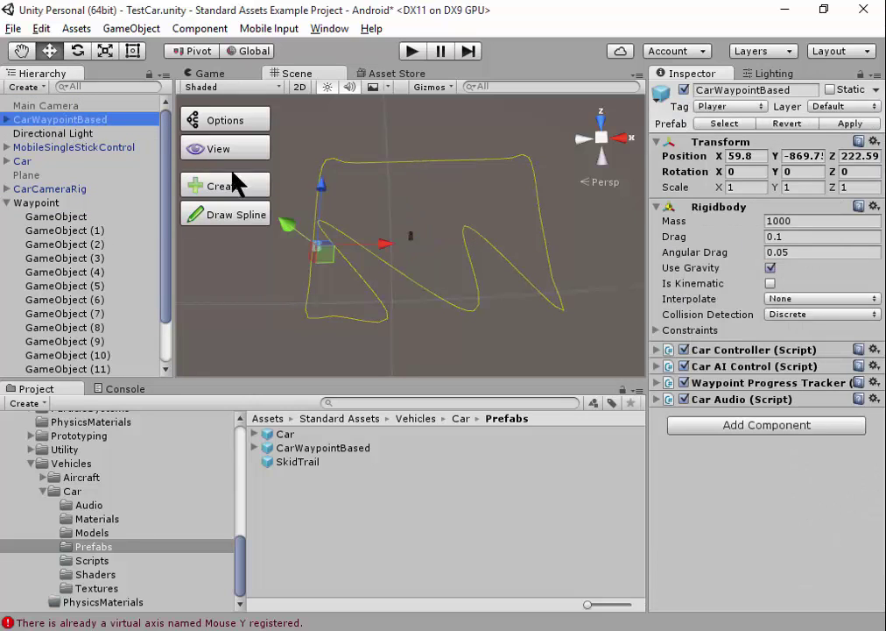
click(657, 385)
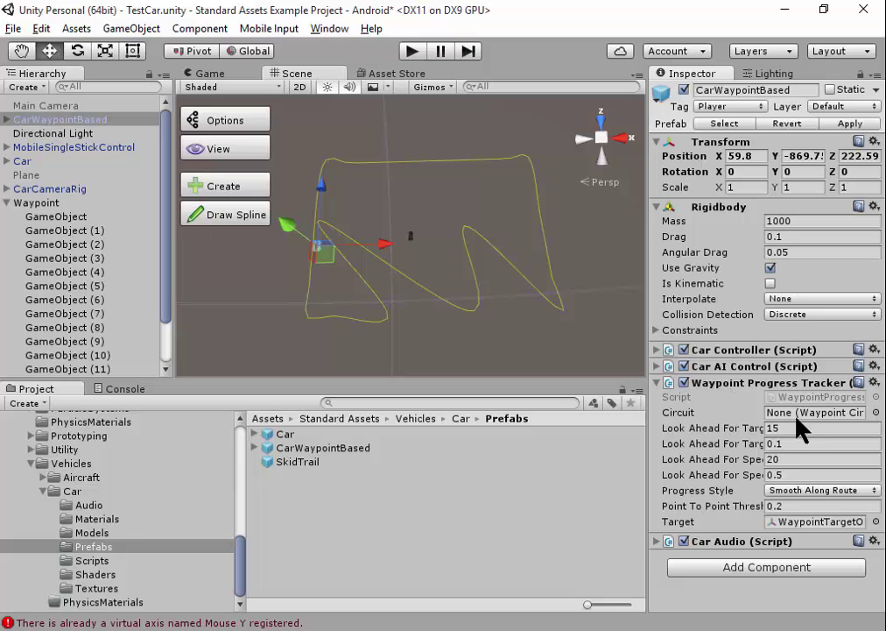
click(53, 205)
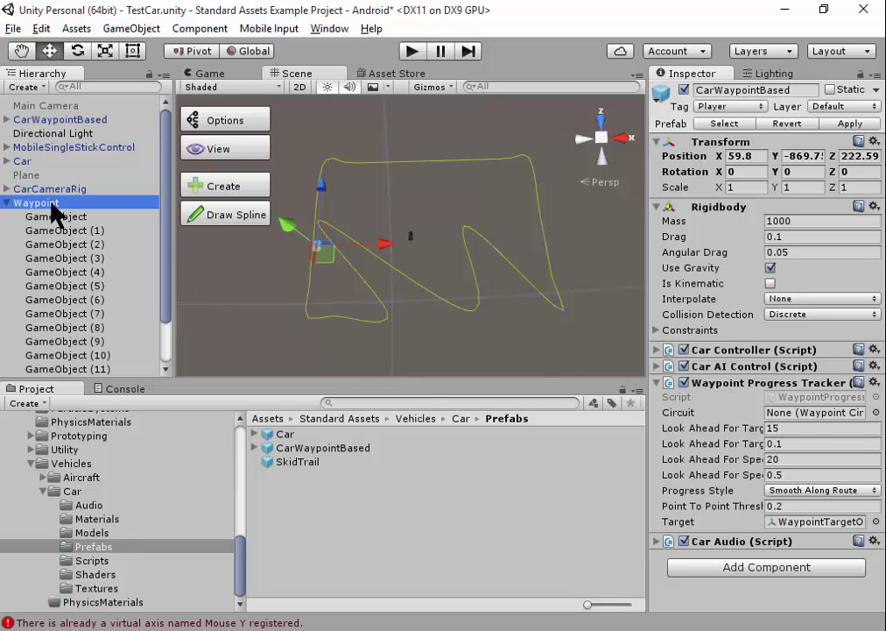
mouse_move(51, 207)
mouse_down()
mouse_move(807, 420)
mouse_move(795, 418)
mouse_move(818, 415)
mouse_up()
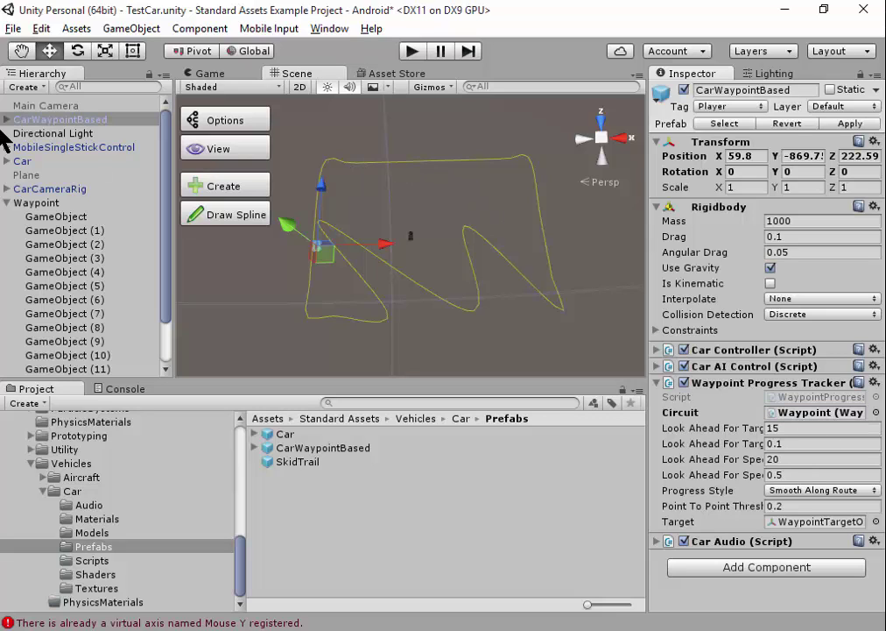
click(7, 203)
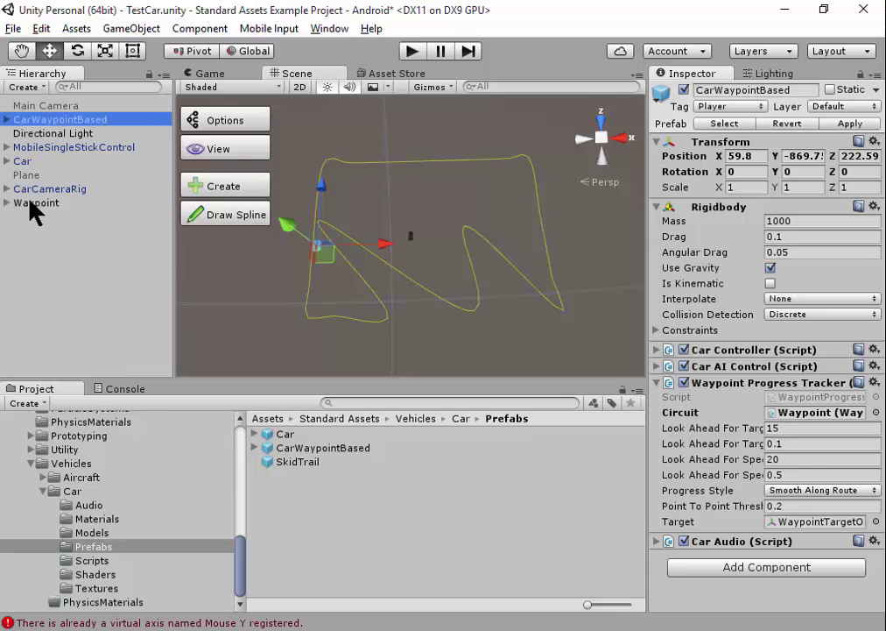
click(45, 188)
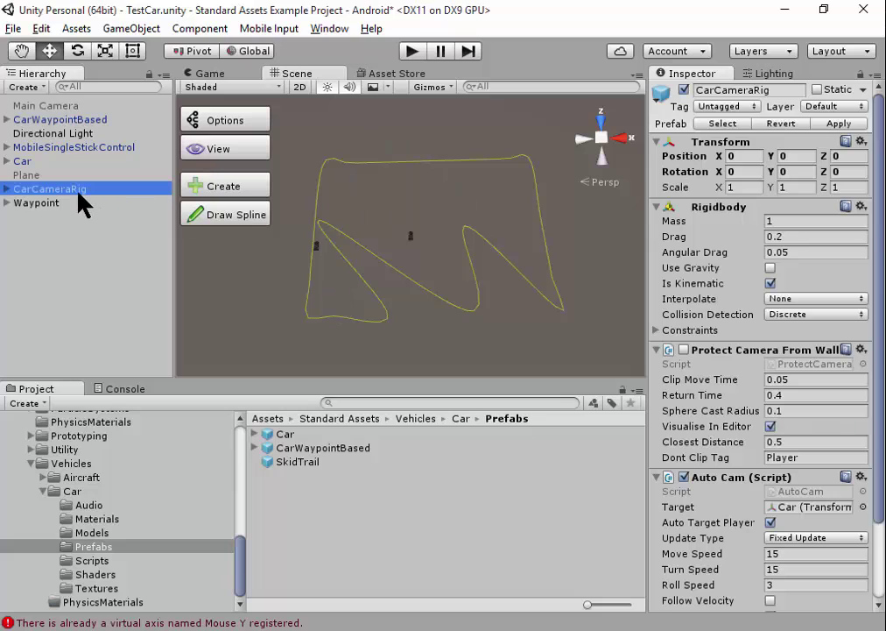
Step: Deactivate CarCameraRig, re-enable the Plane, and turn off its Mesh Renderer
click(684, 89)
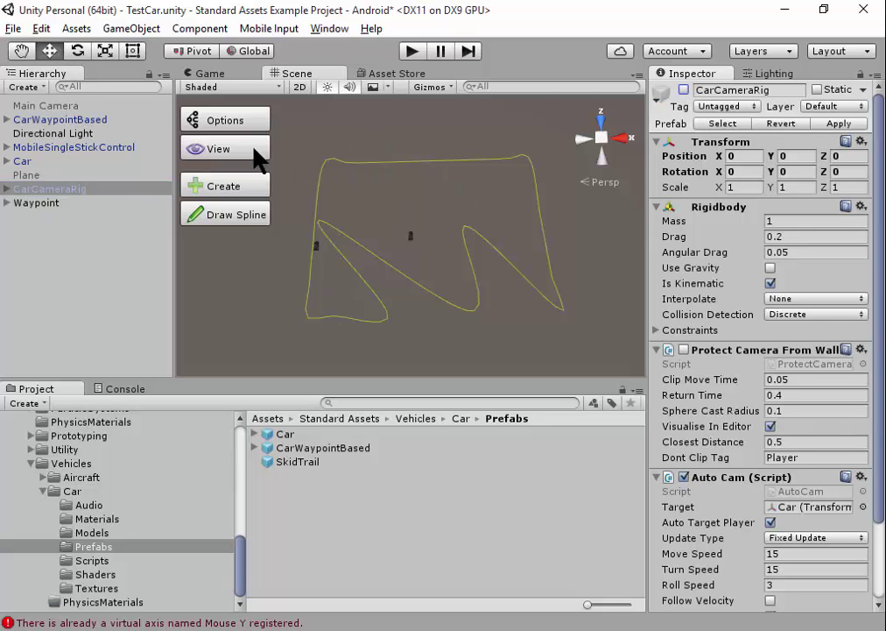
click(53, 105)
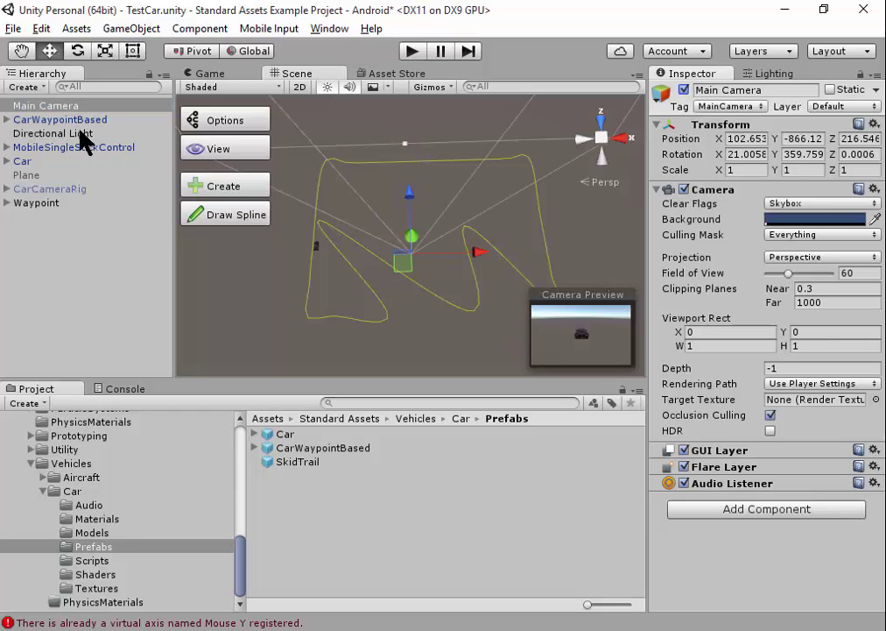
click(28, 163)
click(34, 174)
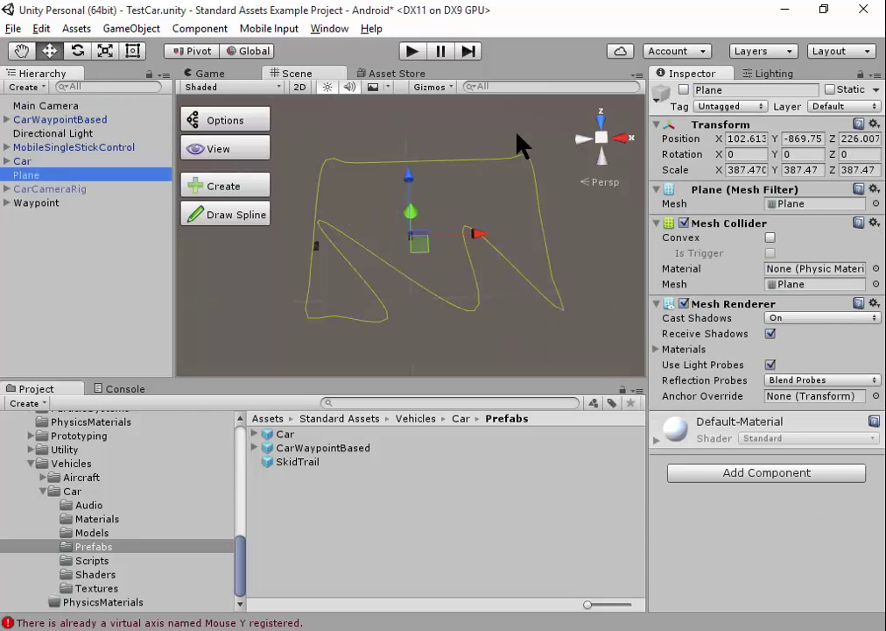
click(684, 90)
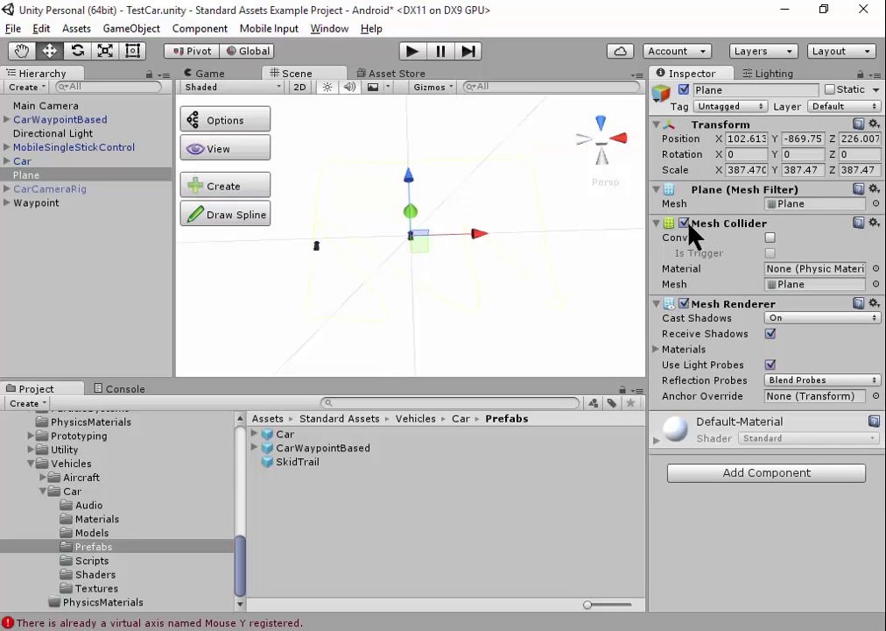
click(687, 303)
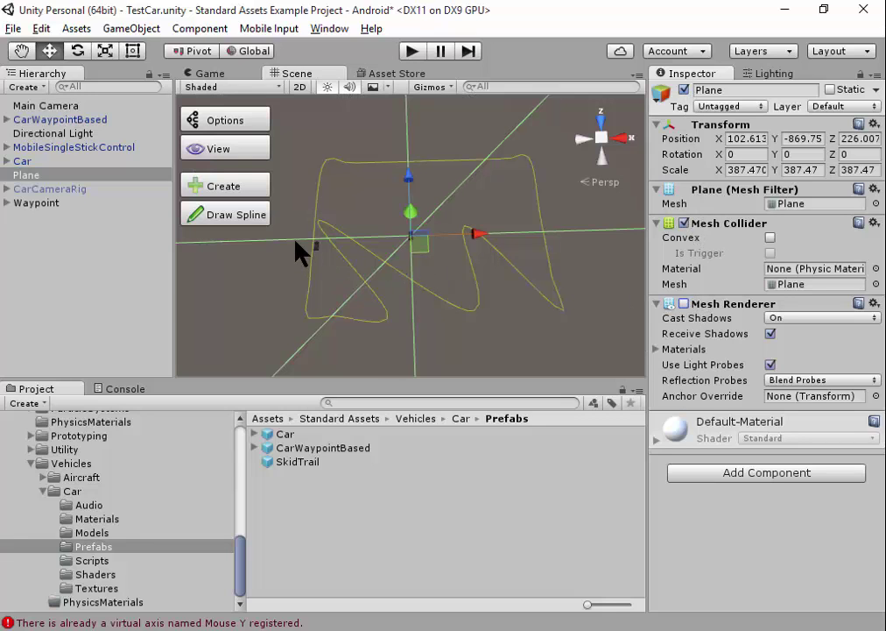
click(44, 106)
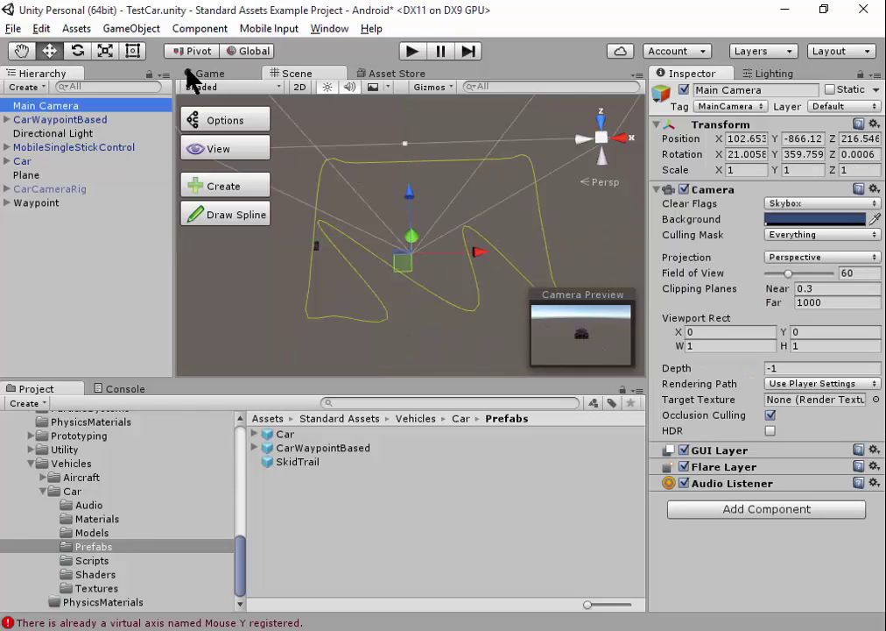
Step: Align the Main Camera with the Scene view, then zoom and orbit to look down on the circuit
click(123, 28)
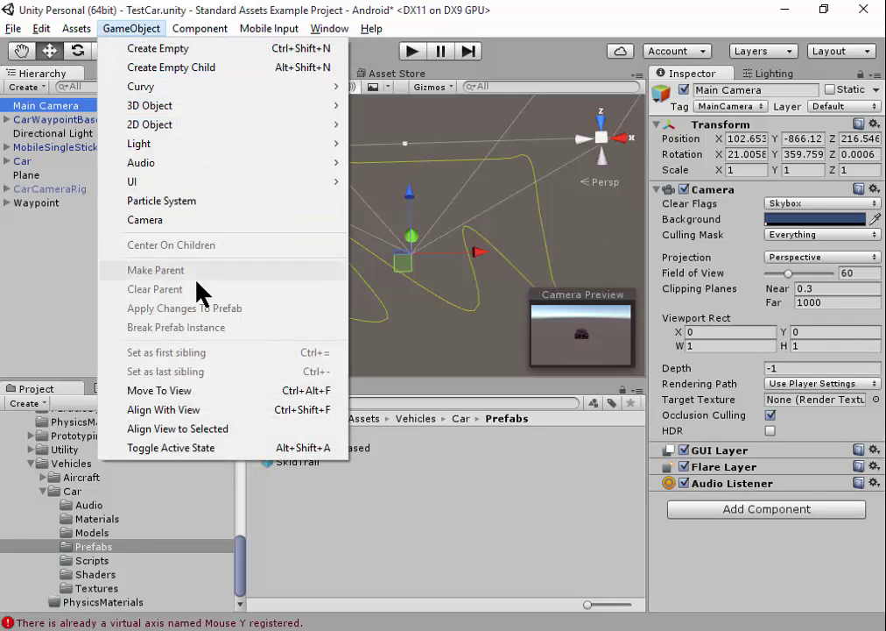
click(210, 391)
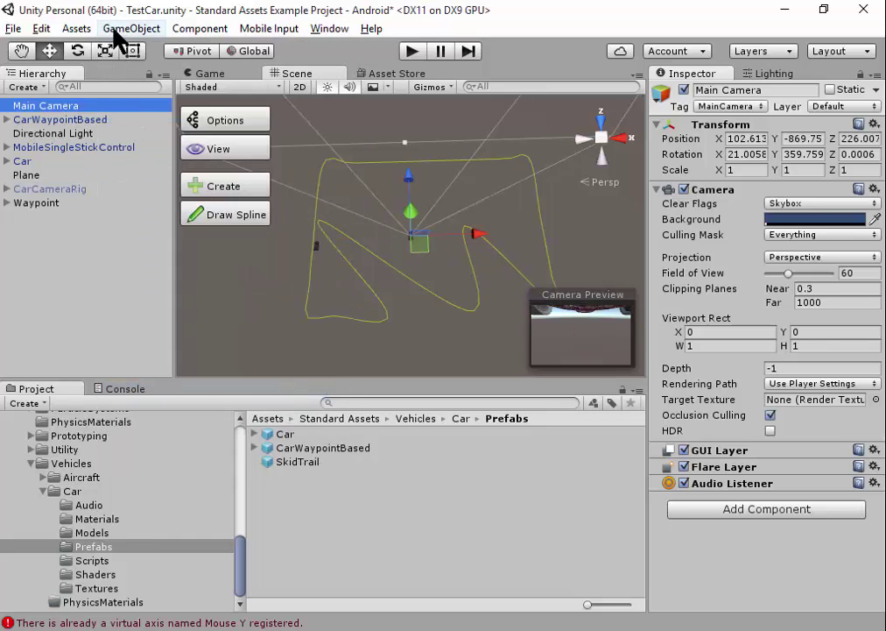
click(118, 28)
click(223, 409)
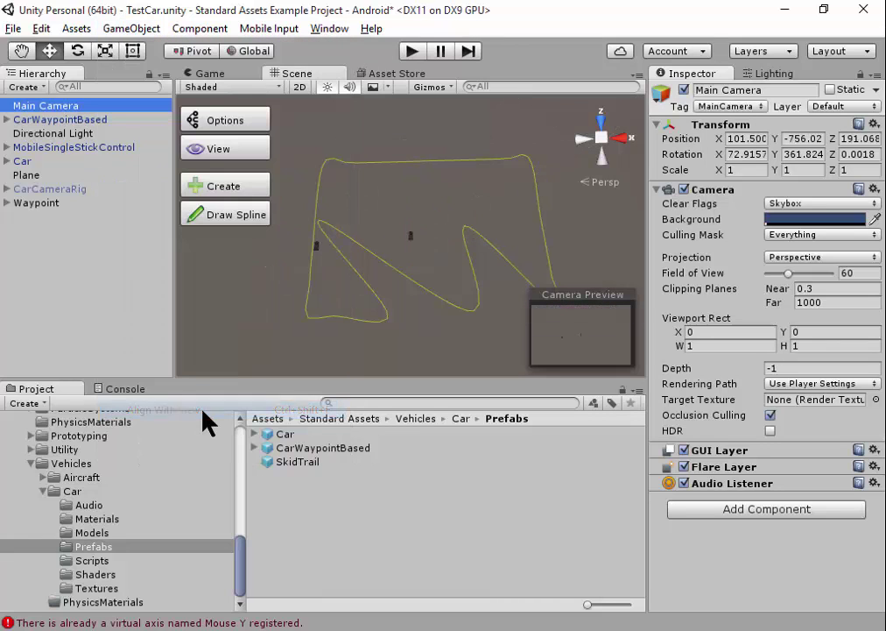
scroll(381, 246, down, 2)
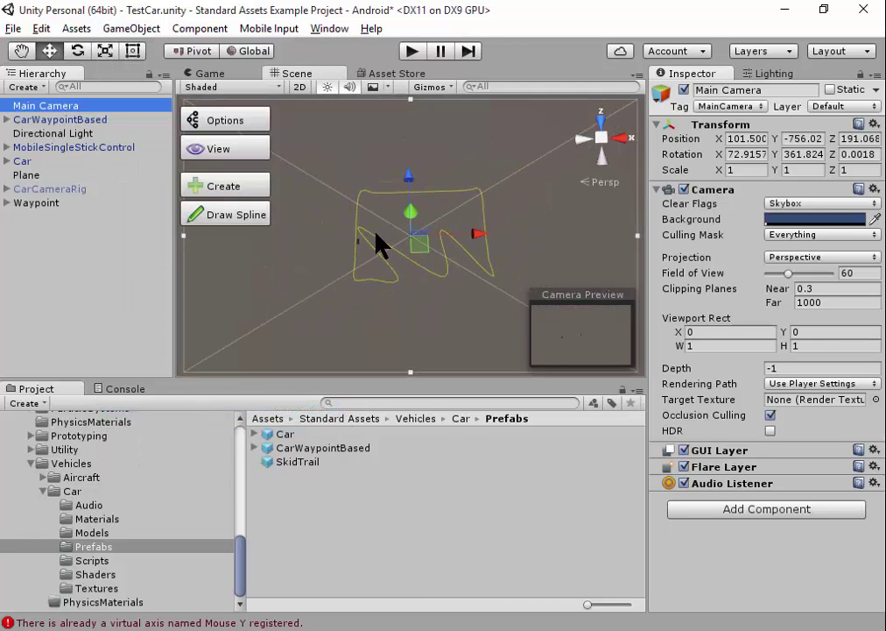
scroll(377, 234, up, 1)
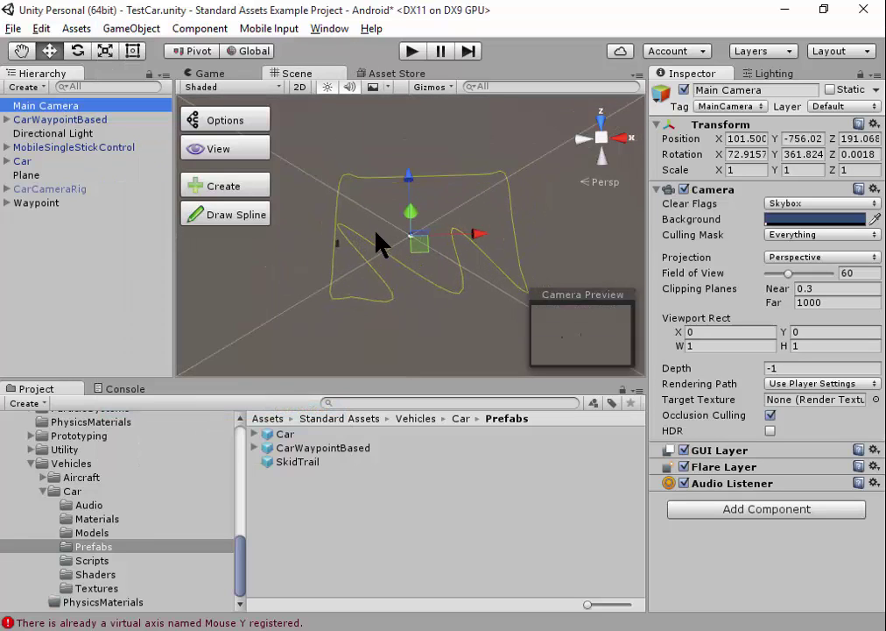
scroll(376, 234, up, 2)
scroll(379, 250, up, 1)
scroll(380, 252, up, 1)
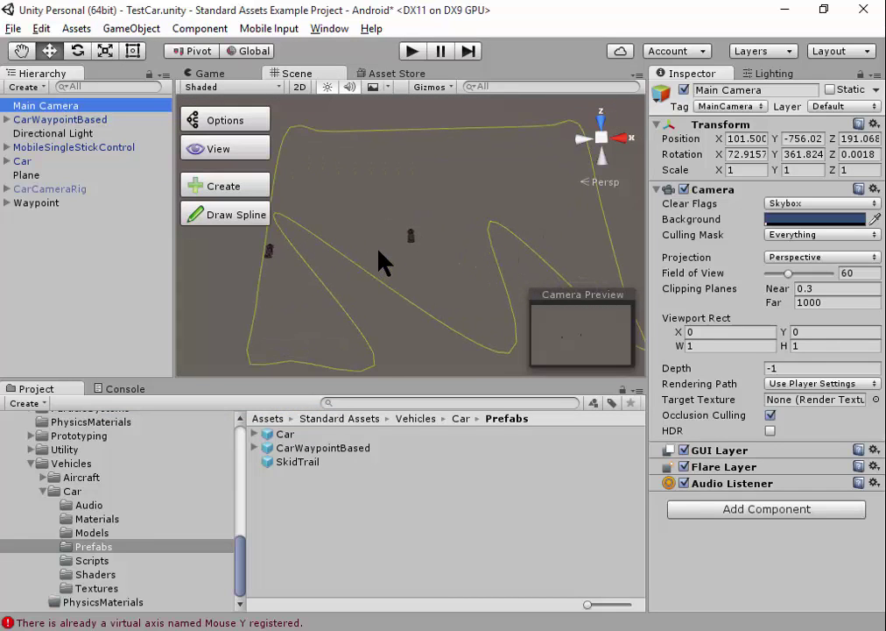
alt+drag(416, 235, 382, 218)
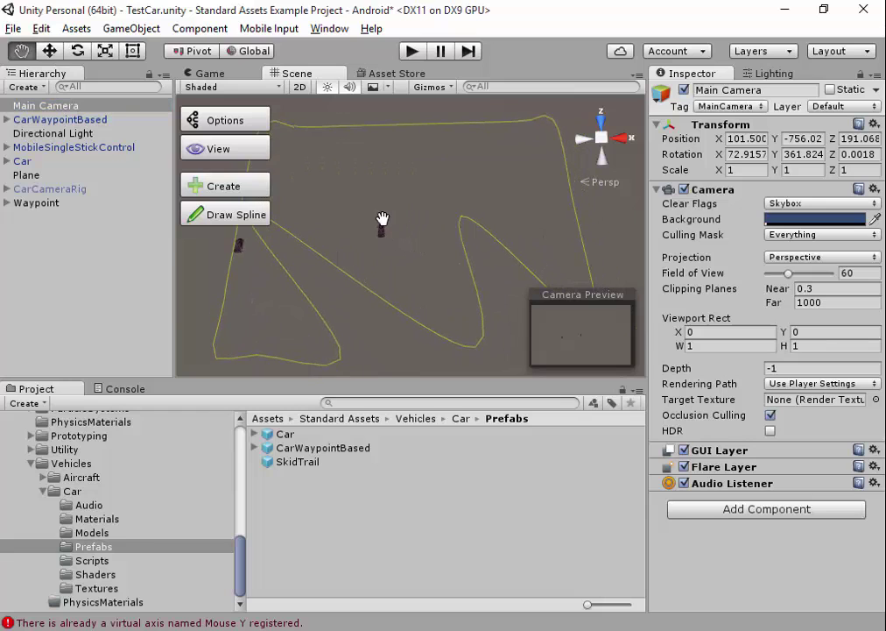
Step: Move and align the Main Camera to the top-down view, then enter Play mode
click(63, 106)
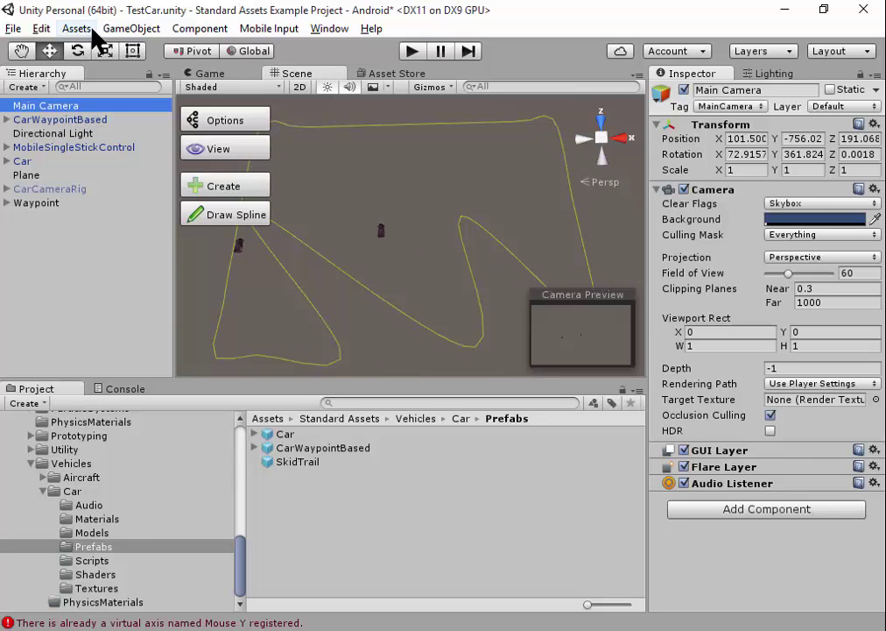
click(132, 28)
click(197, 392)
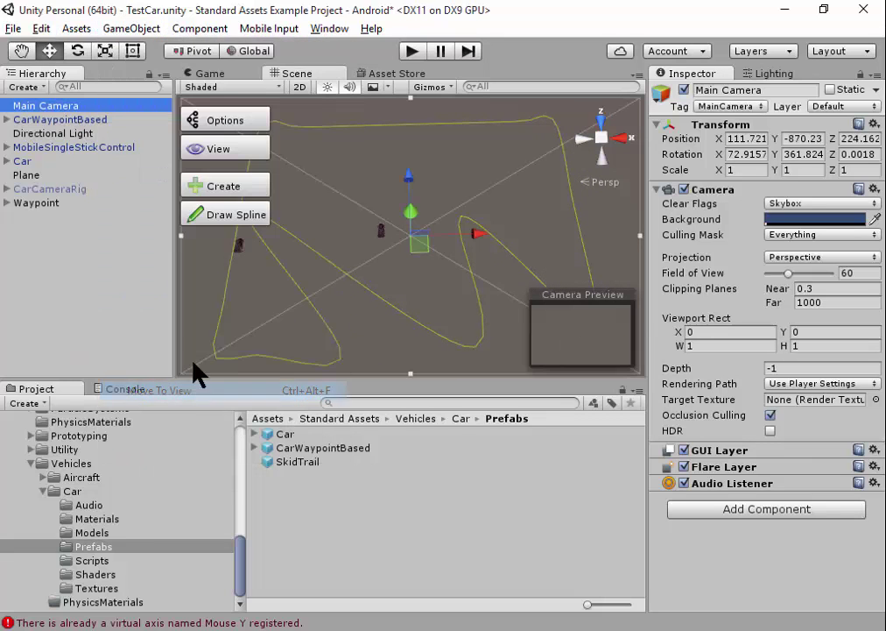
click(114, 28)
click(205, 409)
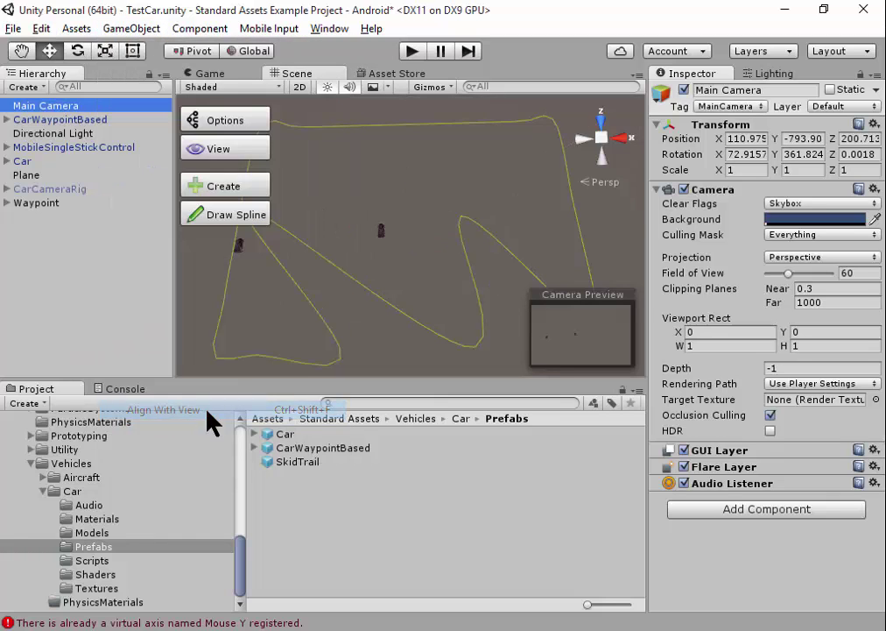
click(415, 50)
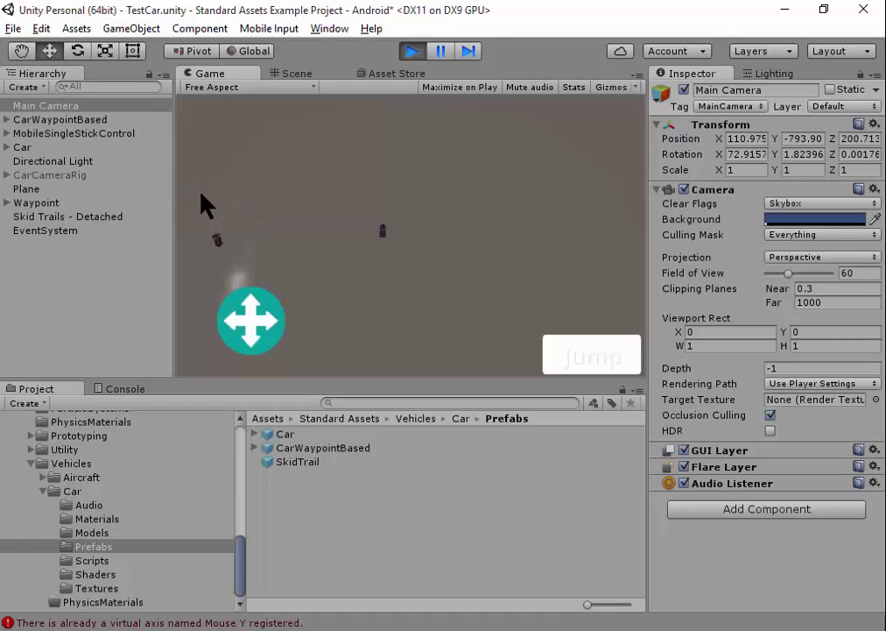
Step: Watch the AI car follow the Waypoint route, drive the other car by joystick, then stop playing
click(70, 204)
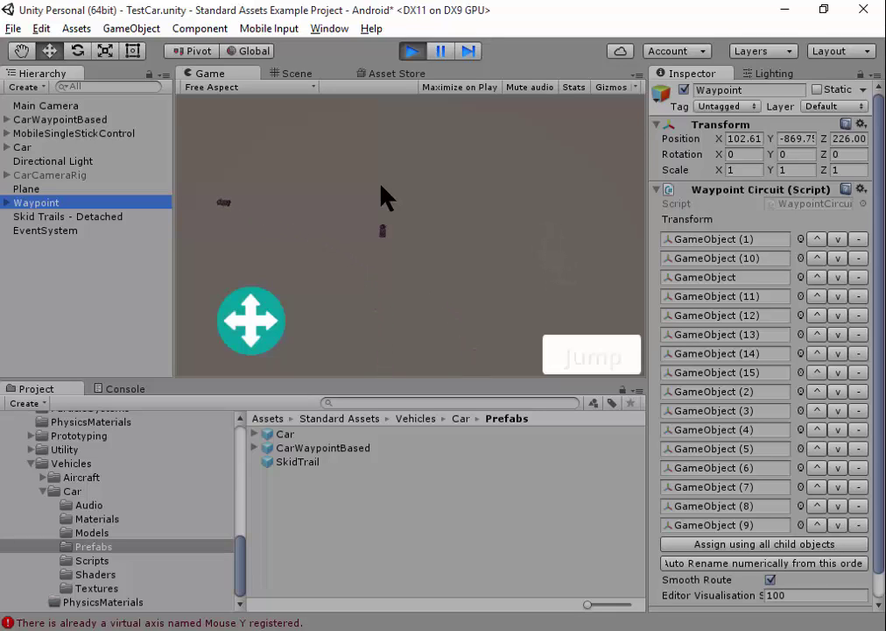
click(319, 70)
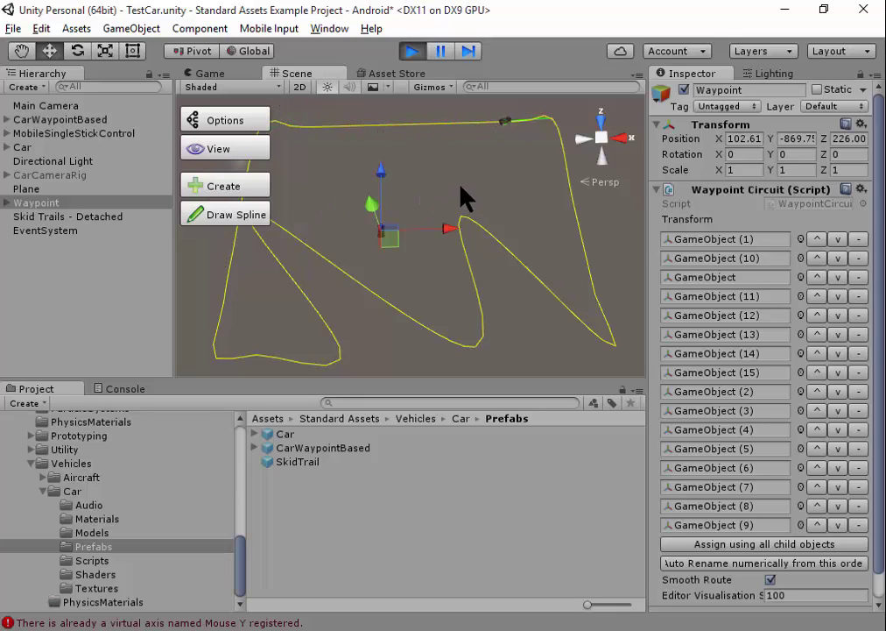
click(217, 74)
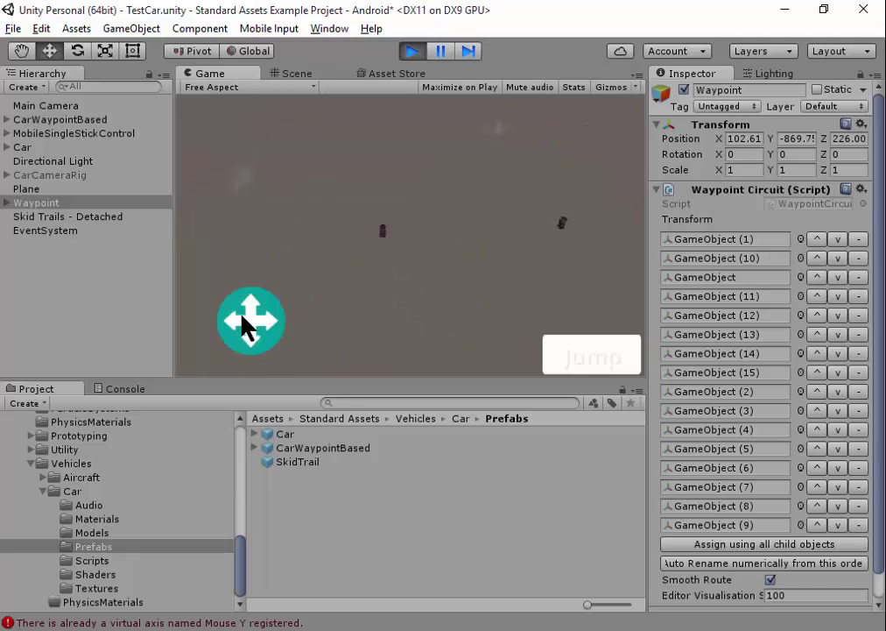
mouse_move(248, 324)
mouse_down()
mouse_move(261, 249)
mouse_move(386, 239)
mouse_move(294, 179)
mouse_move(408, 312)
mouse_move(228, 169)
mouse_move(162, 217)
mouse_move(293, 247)
mouse_move(406, 257)
mouse_move(363, 229)
mouse_move(249, 198)
mouse_move(228, 217)
mouse_move(316, 224)
mouse_move(376, 271)
mouse_move(336, 304)
mouse_move(271, 278)
mouse_move(221, 206)
mouse_move(361, 282)
mouse_move(439, 303)
mouse_move(316, 182)
mouse_move(320, 175)
mouse_up()
mouse_move(267, 320)
mouse_down()
mouse_move(229, 261)
mouse_move(341, 278)
mouse_move(406, 307)
mouse_move(377, 326)
mouse_move(289, 313)
mouse_move(328, 287)
mouse_move(353, 314)
mouse_move(312, 307)
mouse_move(299, 341)
mouse_move(305, 376)
mouse_move(311, 247)
mouse_move(398, 322)
mouse_move(315, 255)
mouse_move(357, 218)
mouse_move(336, 312)
mouse_move(341, 257)
mouse_move(426, 352)
mouse_move(339, 278)
mouse_move(341, 261)
mouse_move(308, 237)
mouse_move(196, 192)
mouse_move(228, 198)
mouse_move(339, 165)
mouse_move(190, 143)
mouse_move(145, 165)
mouse_move(190, 174)
mouse_up()
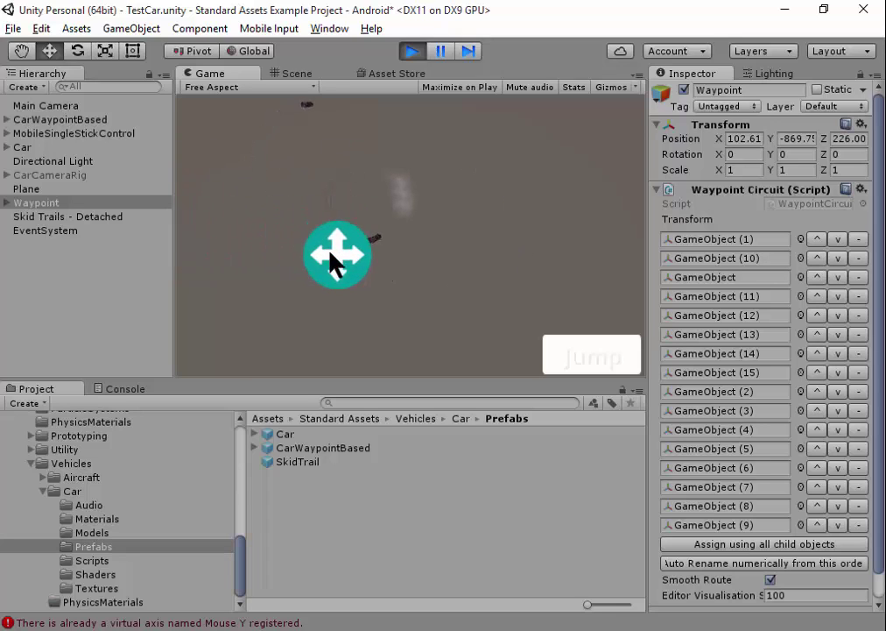
drag(333, 261, 332, 263)
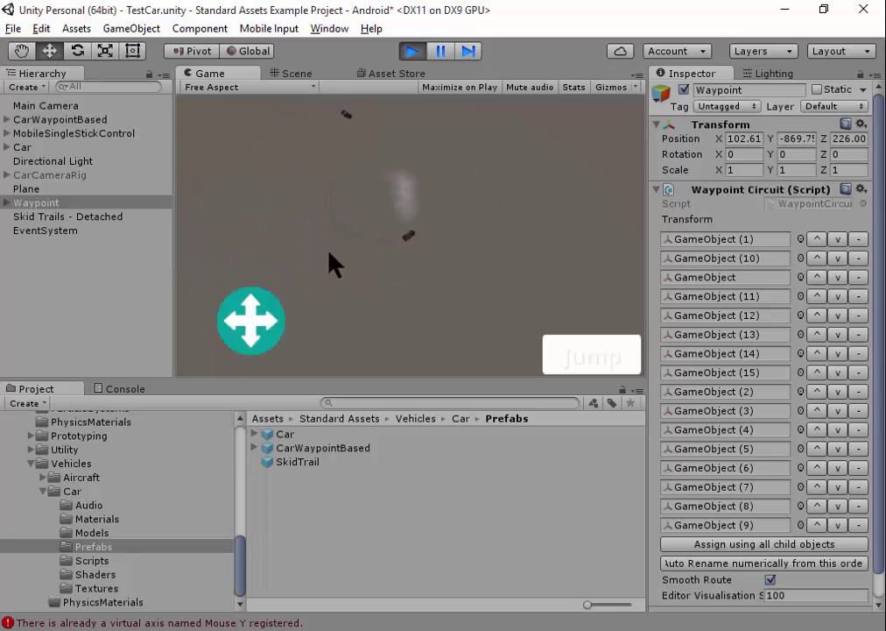
click(409, 51)
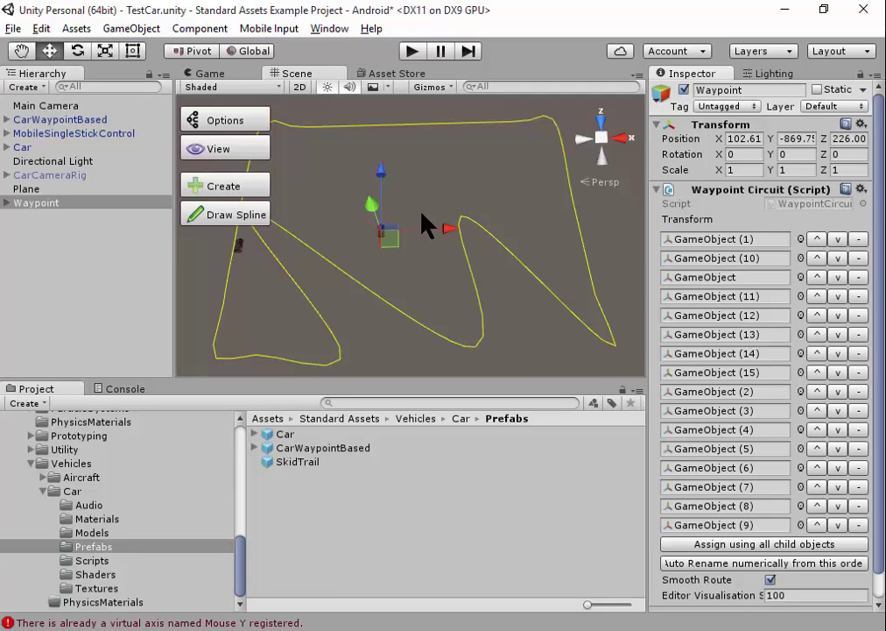